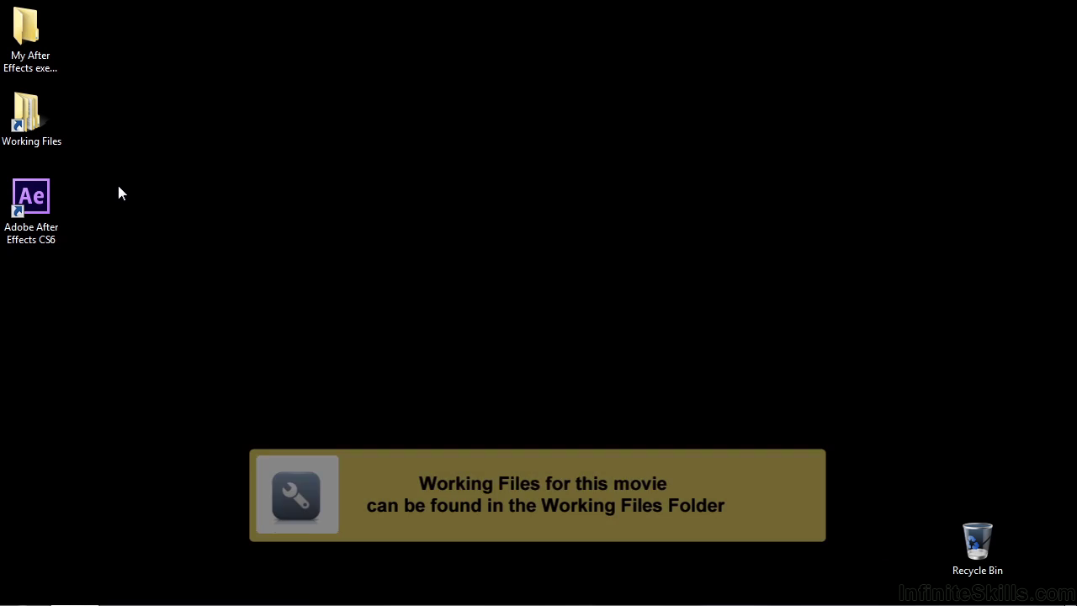
- Open 0805-vector-shapes.aep from Working Files > After Effects projects in After Effects CS6
double_click(40, 131)
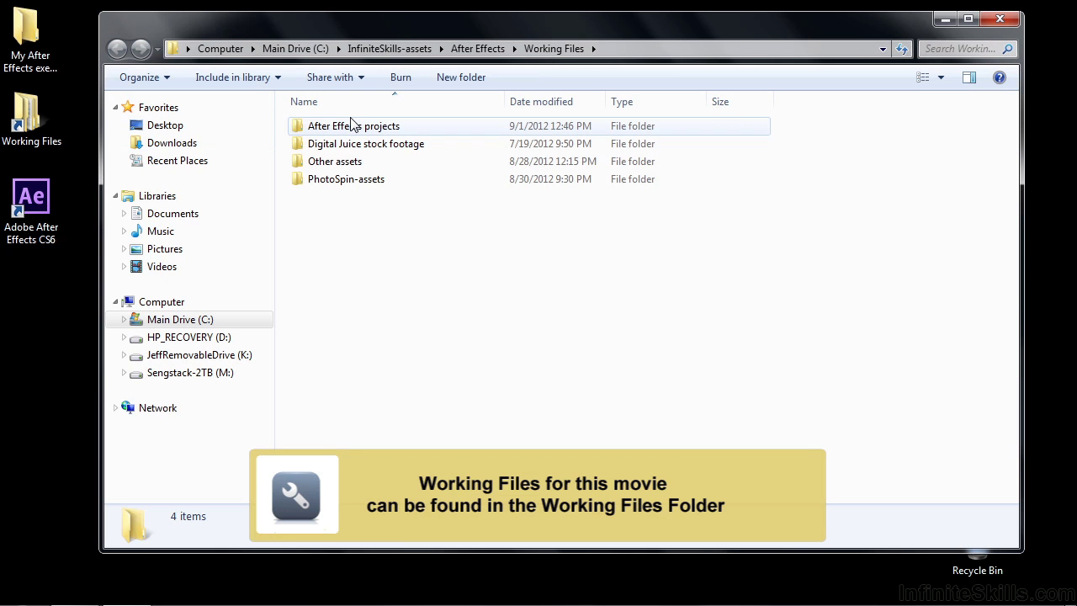
double_click(353, 127)
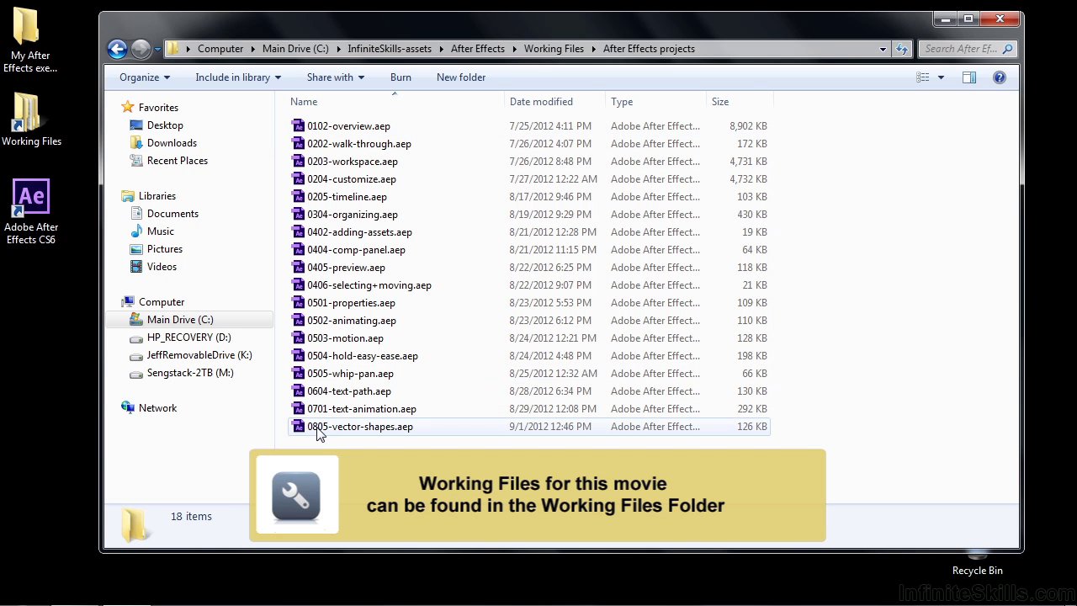
double_click(353, 427)
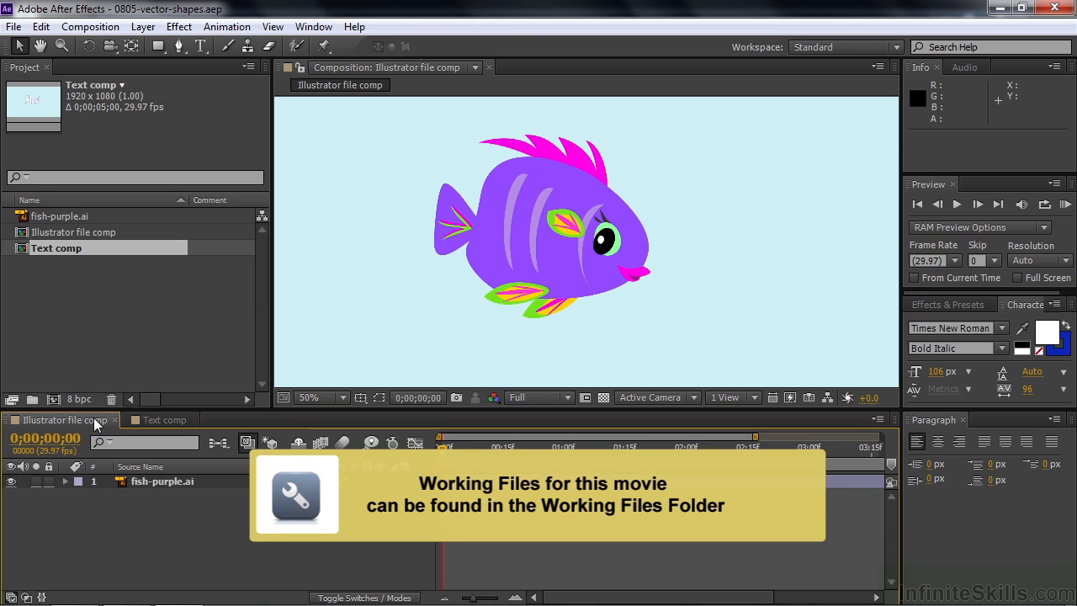
click(162, 420)
click(66, 422)
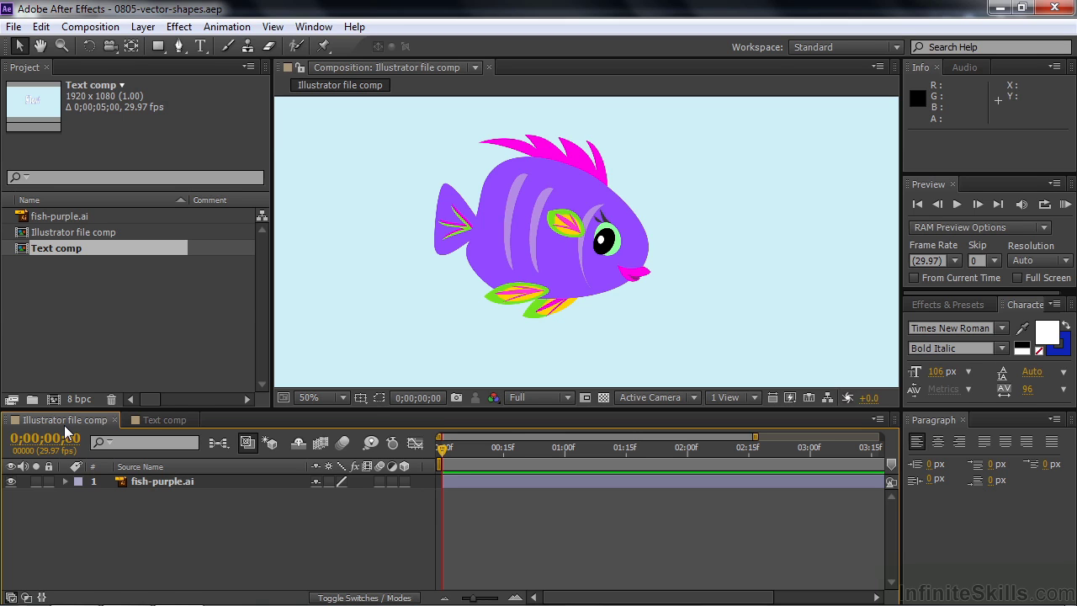
click(143, 485)
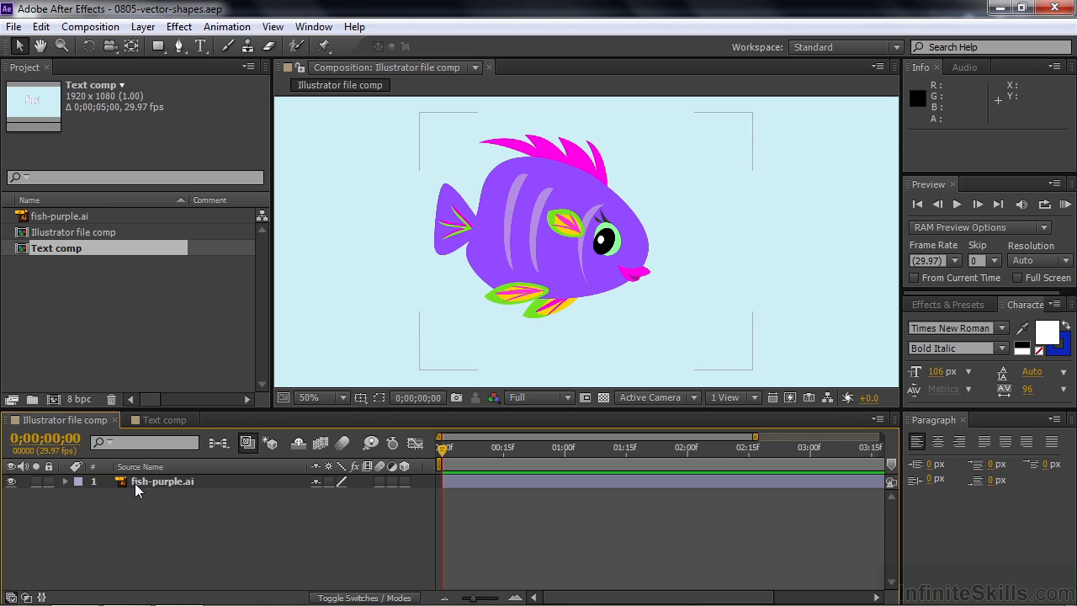
- Apply Create Shapes from Vector Layer to fish-purple.ai to make fish-purple Outlines
right_click(124, 481)
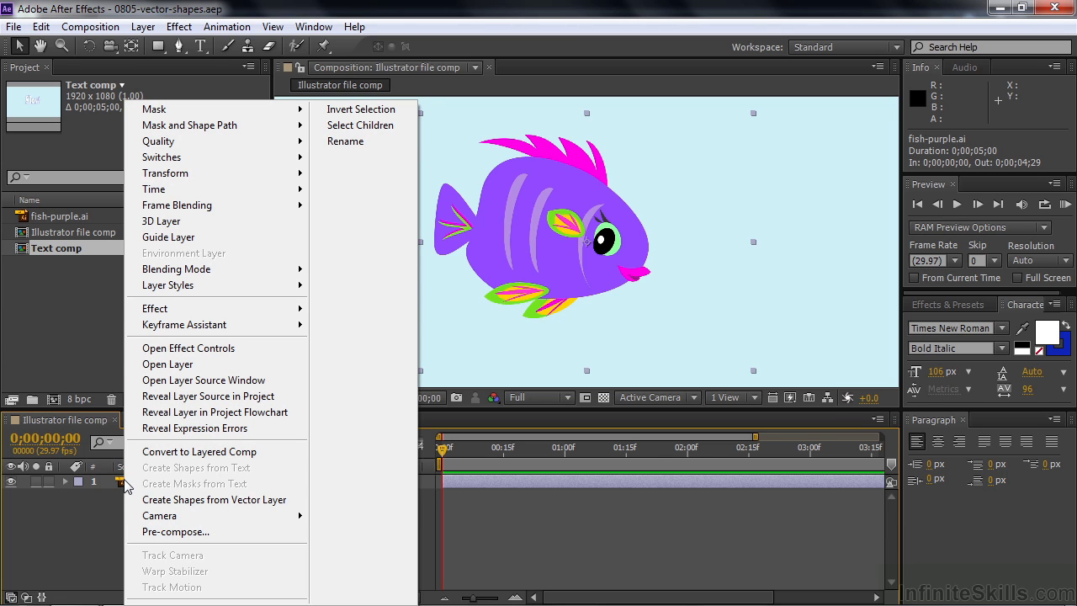
click(162, 501)
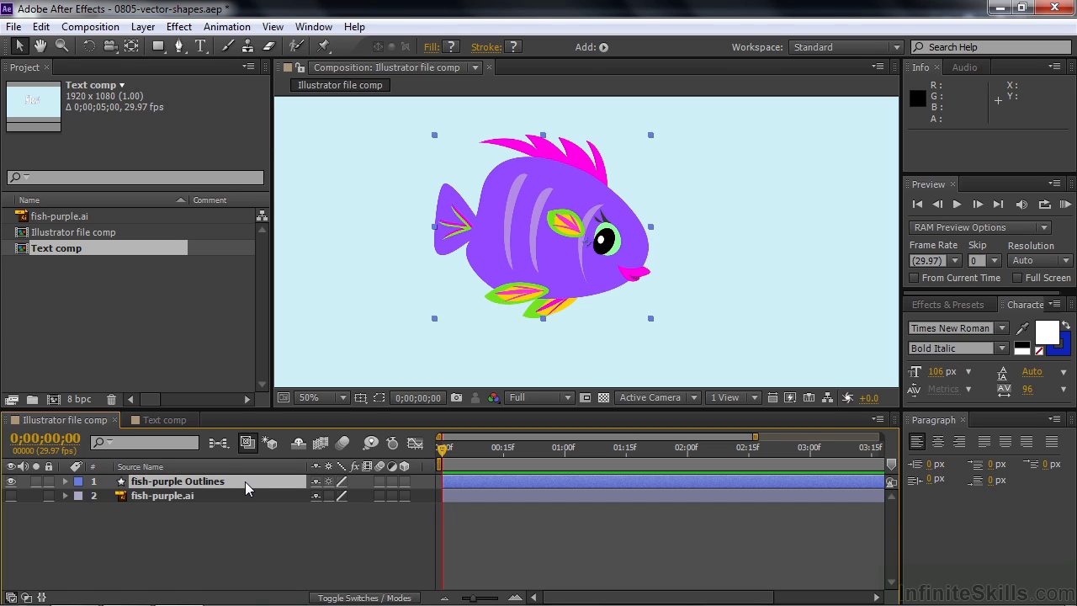
- Twirl open fish-purple Outlines and its Contents to list Group 1 through Group 33
click(65, 481)
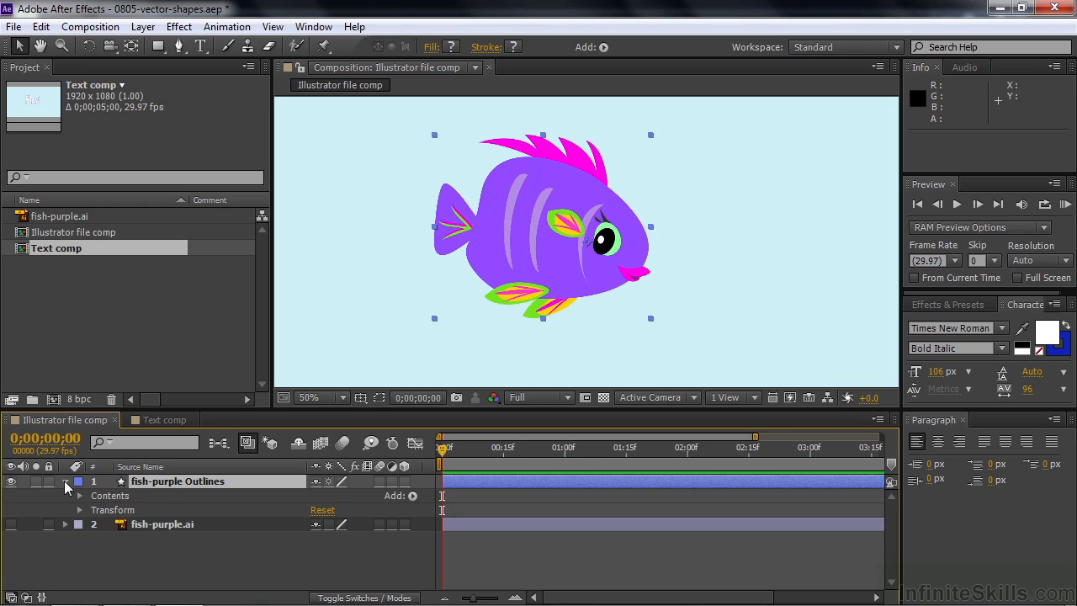
click(66, 524)
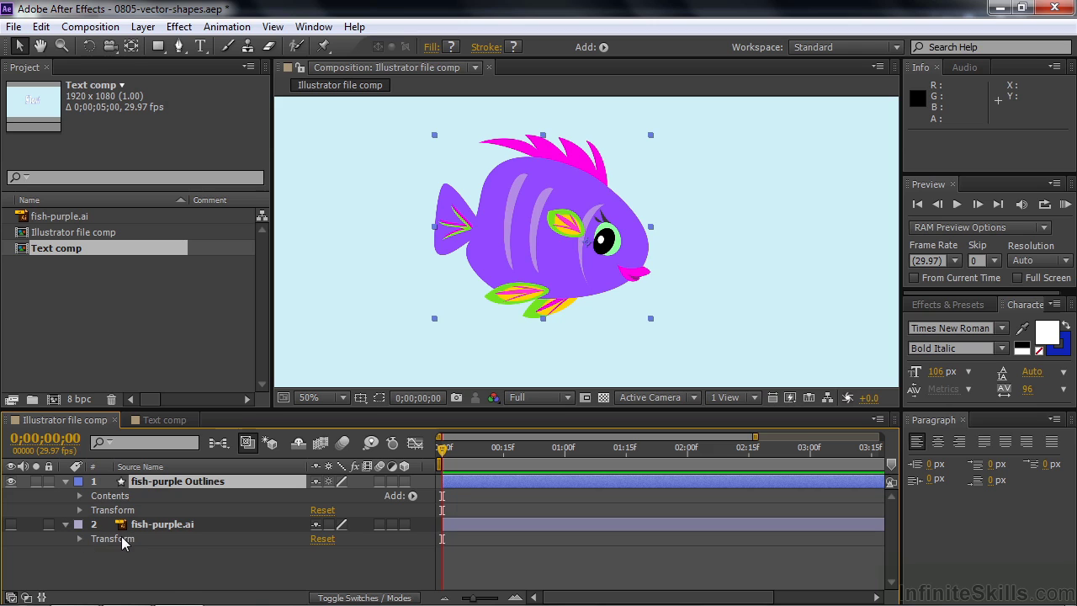
click(79, 509)
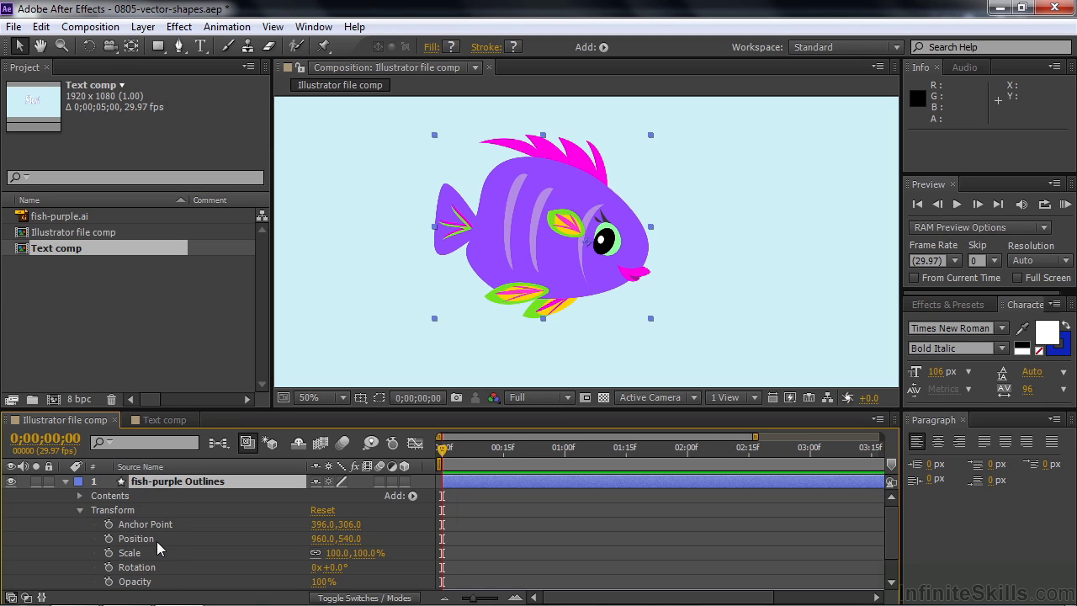
click(81, 510)
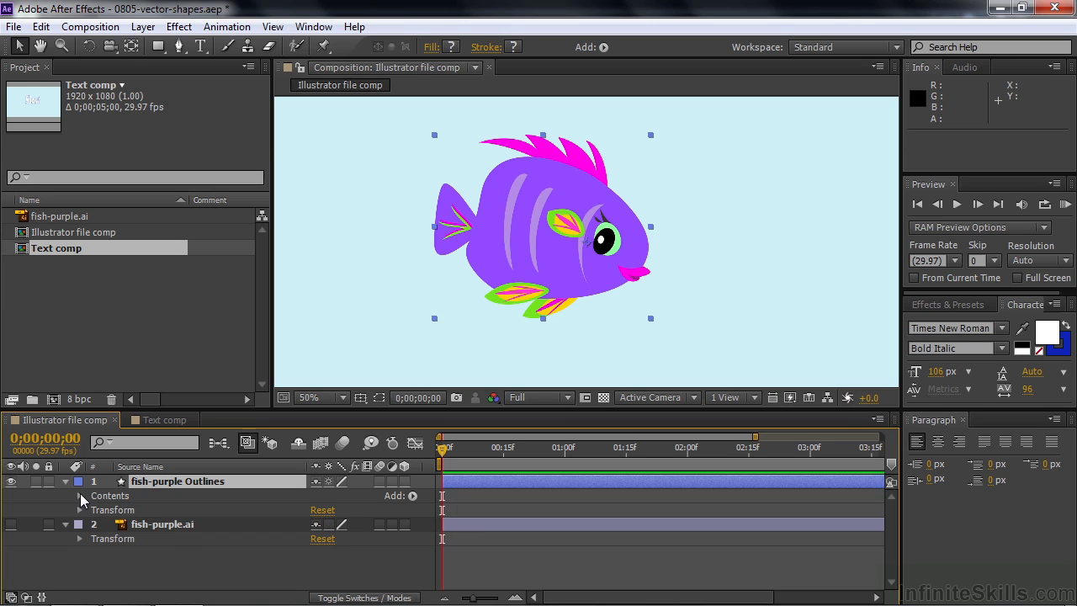
click(80, 495)
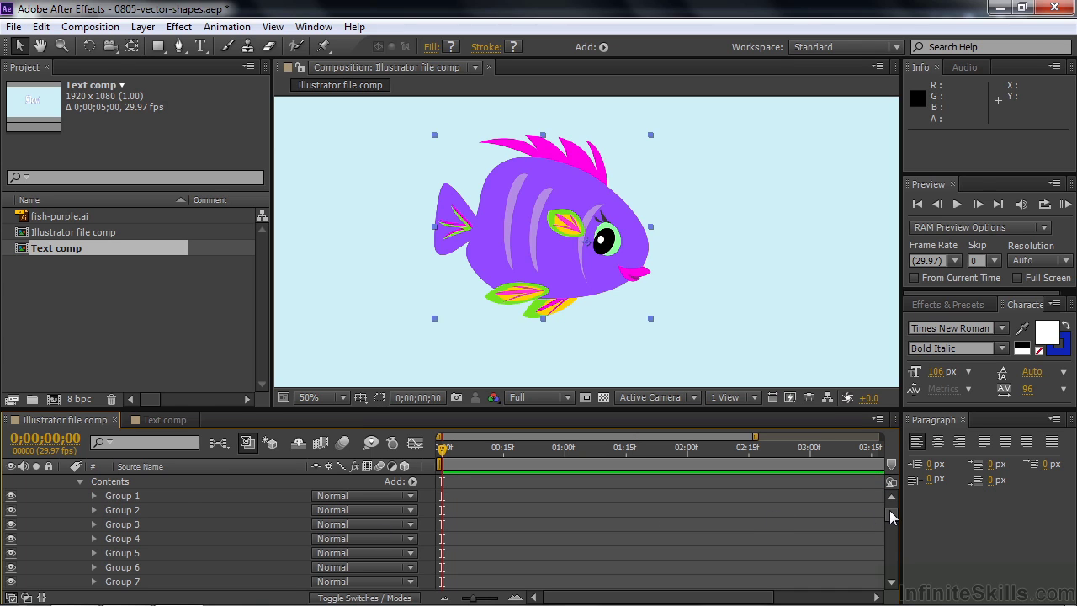
mouse_move(889, 509)
mouse_down()
mouse_move(902, 572)
mouse_move(902, 508)
mouse_up()
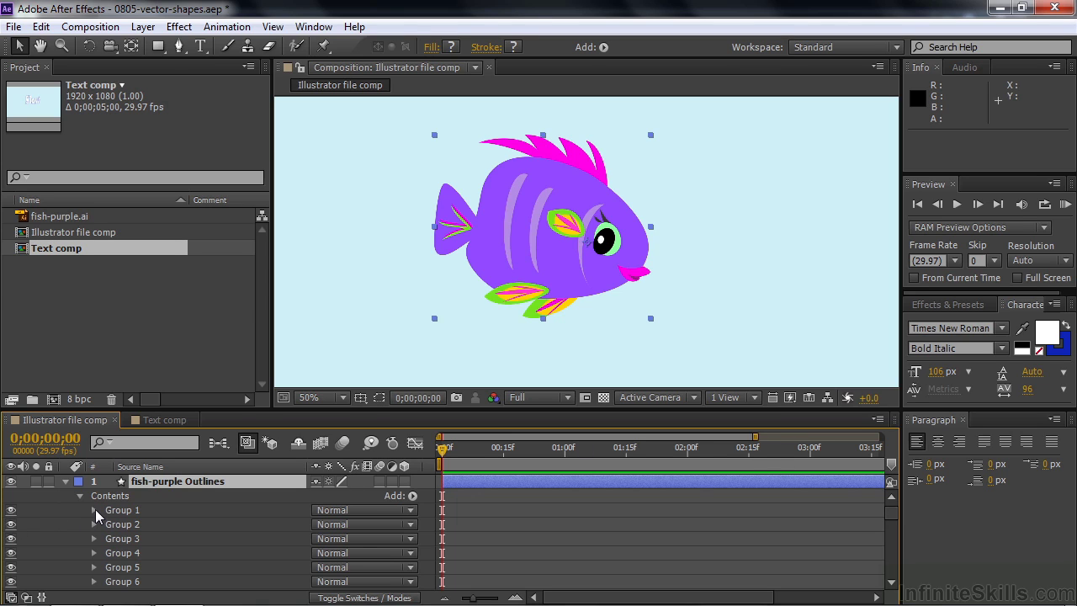
click(11, 510)
click(11, 509)
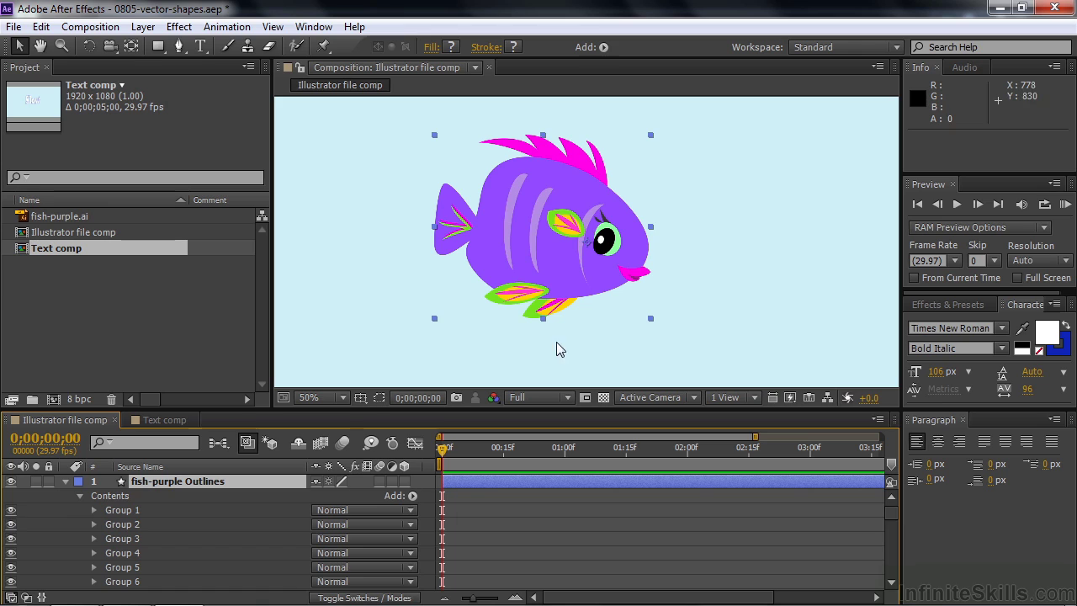
click(11, 525)
click(11, 525)
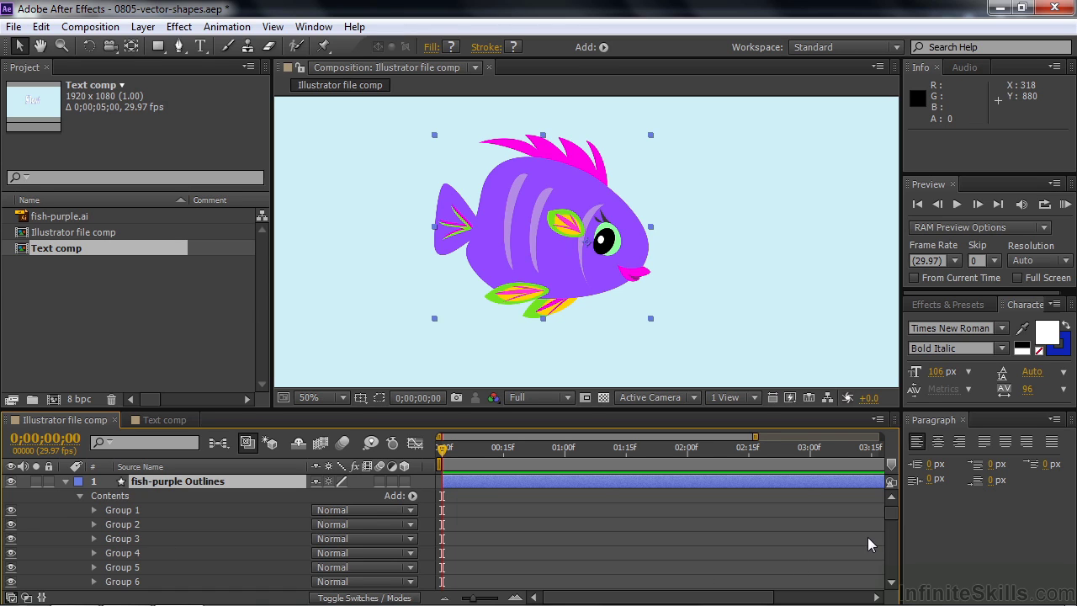
drag(890, 511, 896, 533)
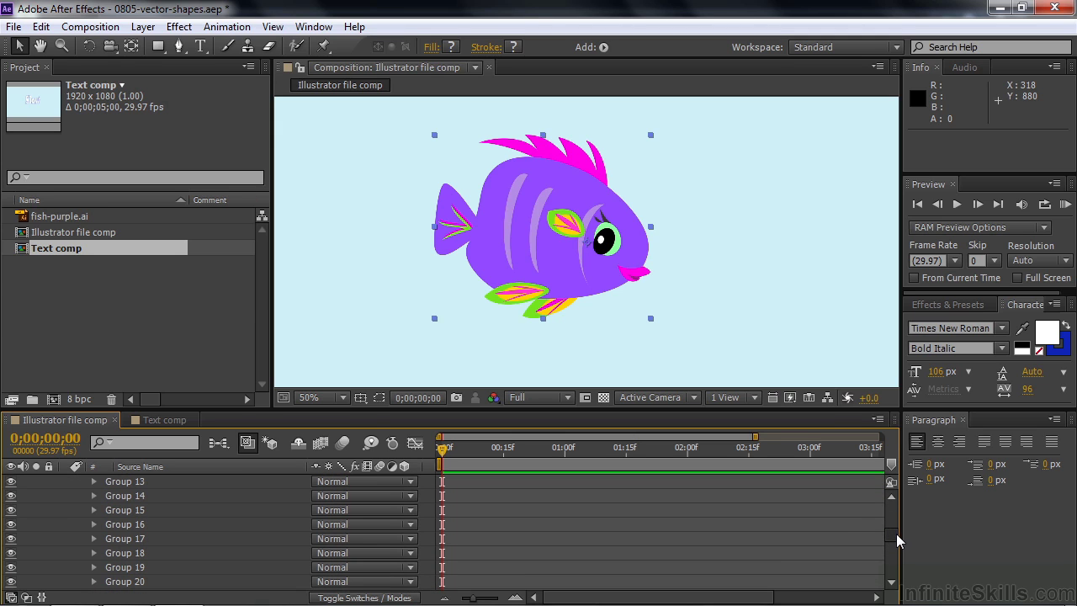
click(8, 554)
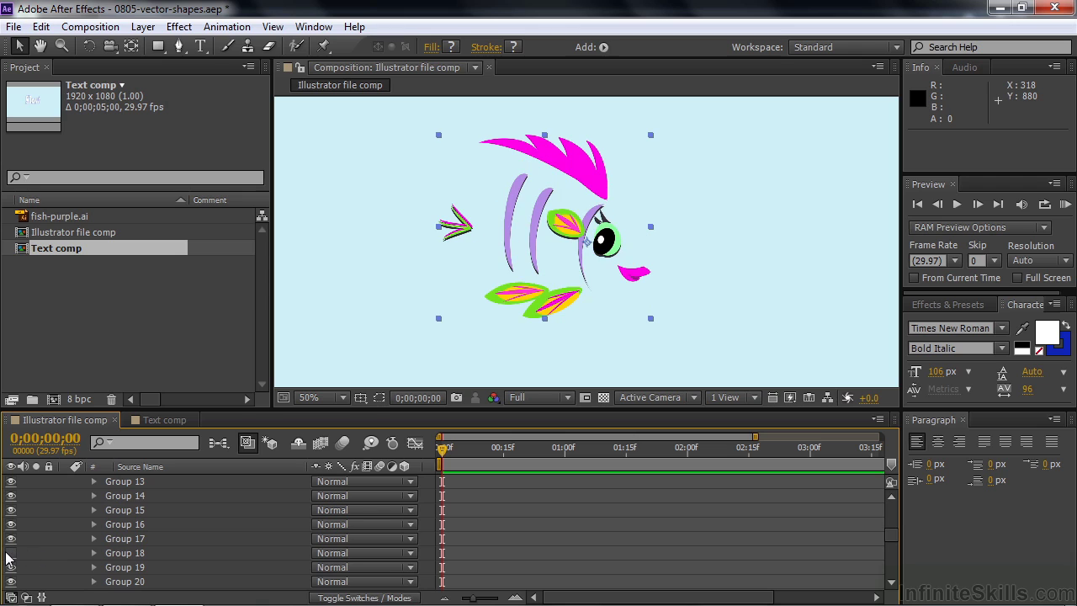
click(10, 554)
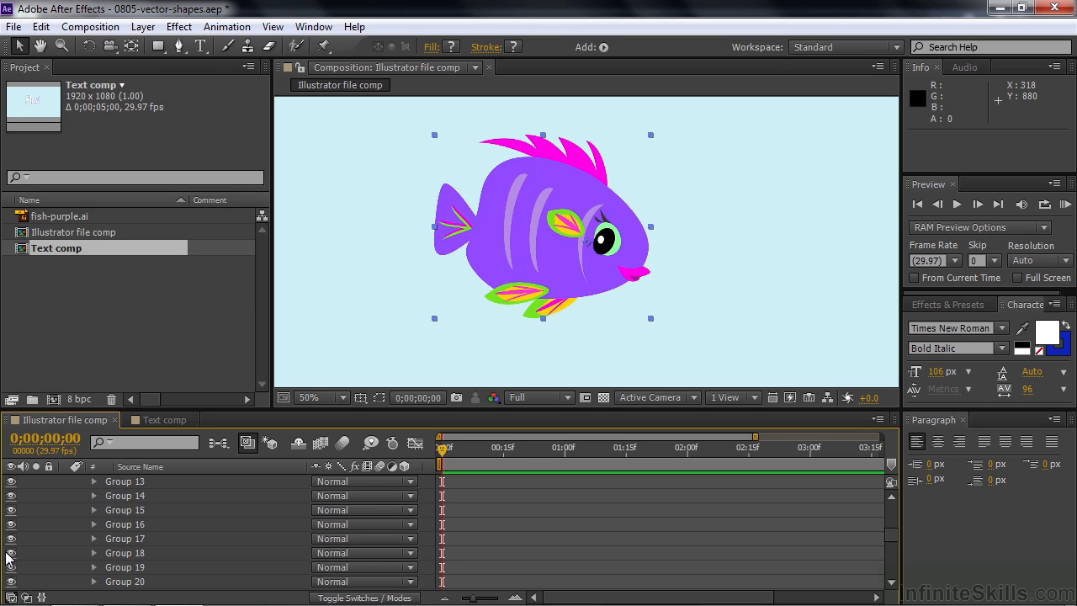
- Expand Group 18's Fill 1 to show the body's purple Color and 100% Opacity
click(93, 551)
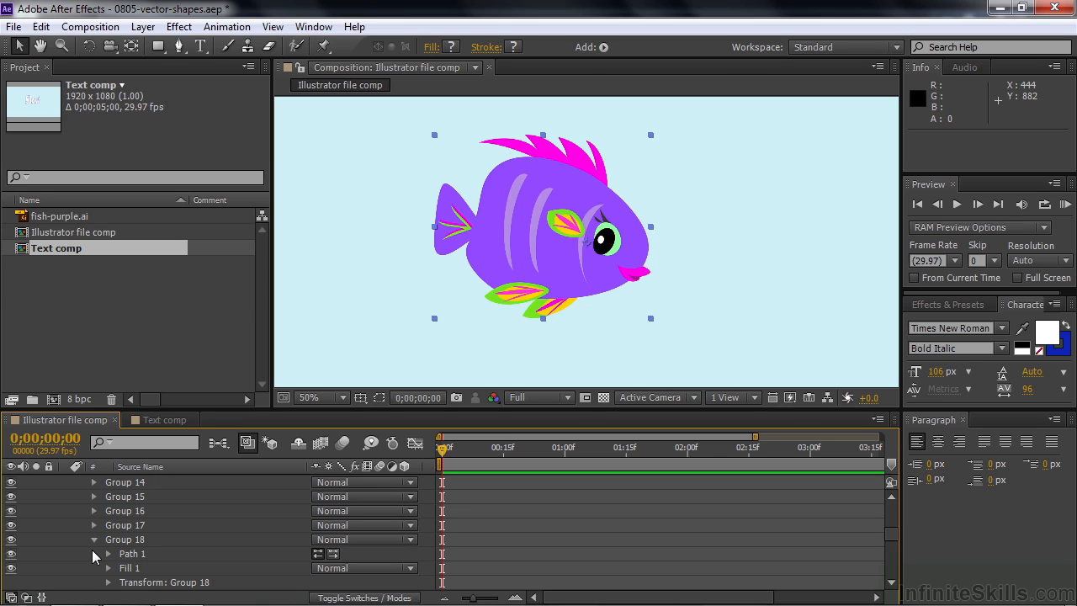
drag(894, 529, 893, 532)
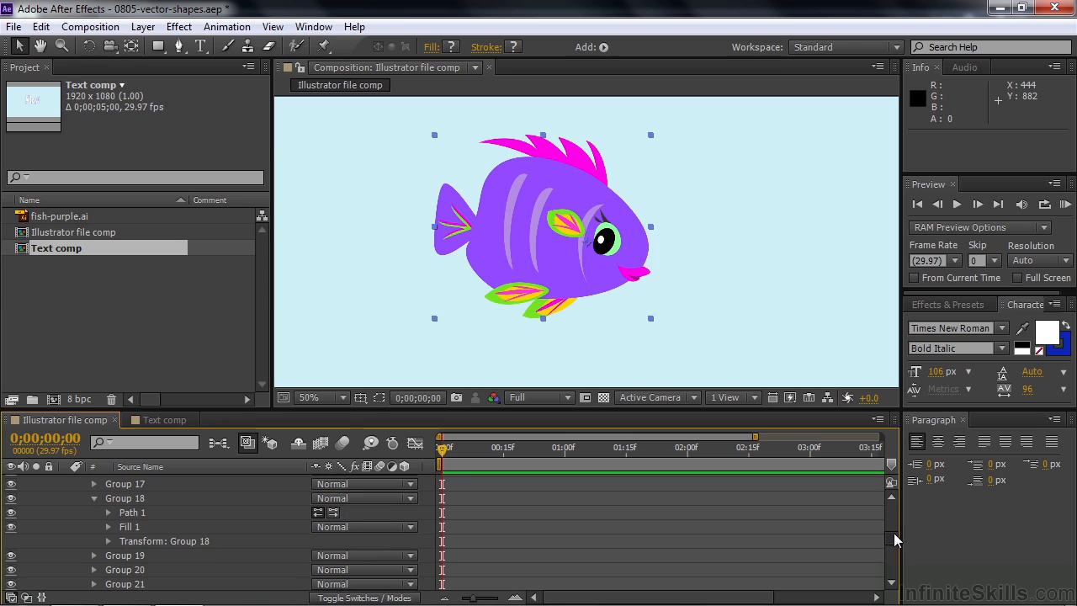
click(108, 514)
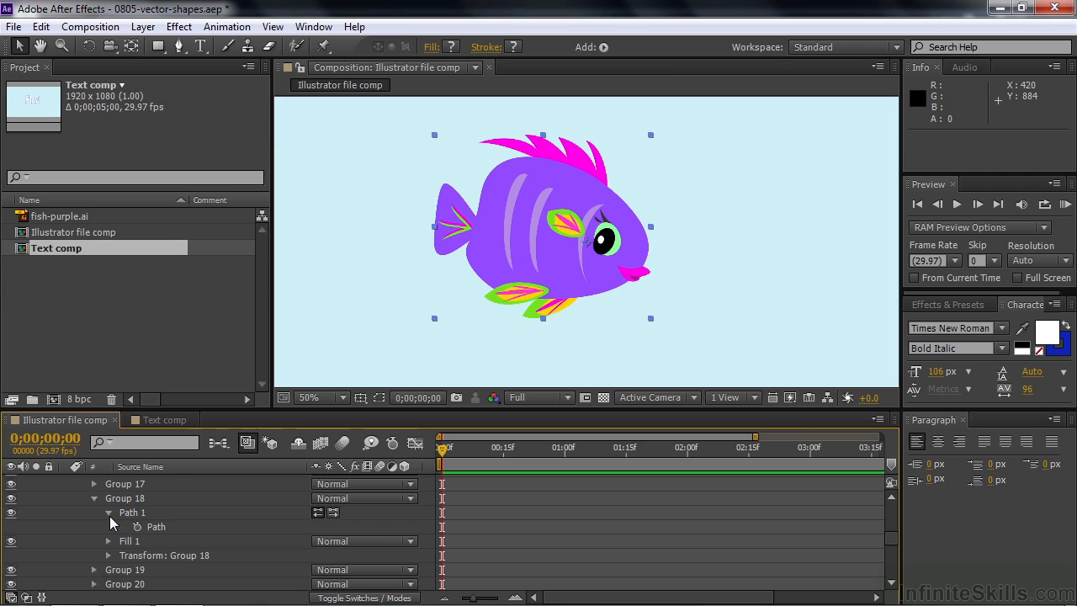
click(109, 513)
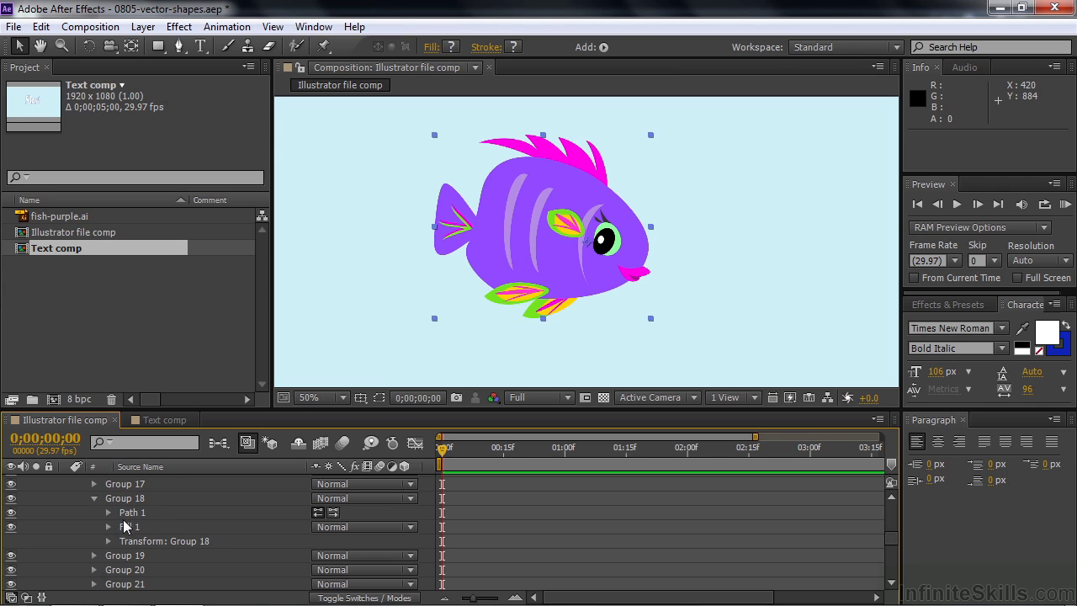
click(108, 526)
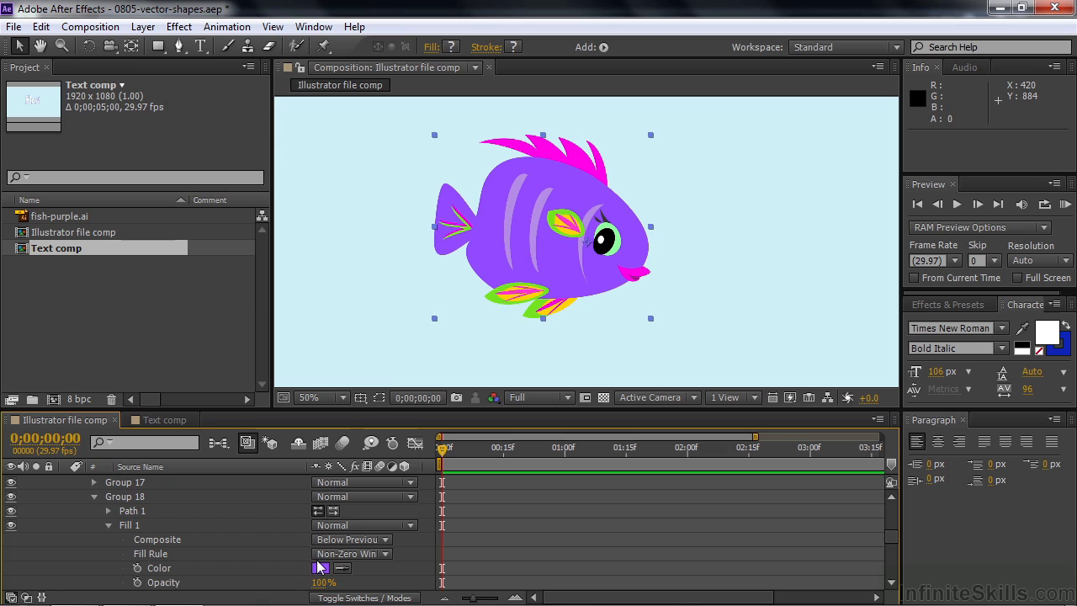
- Collapse Fill 1, open Group 18's Transform, and undo a Skew change to keep it at 0
click(123, 523)
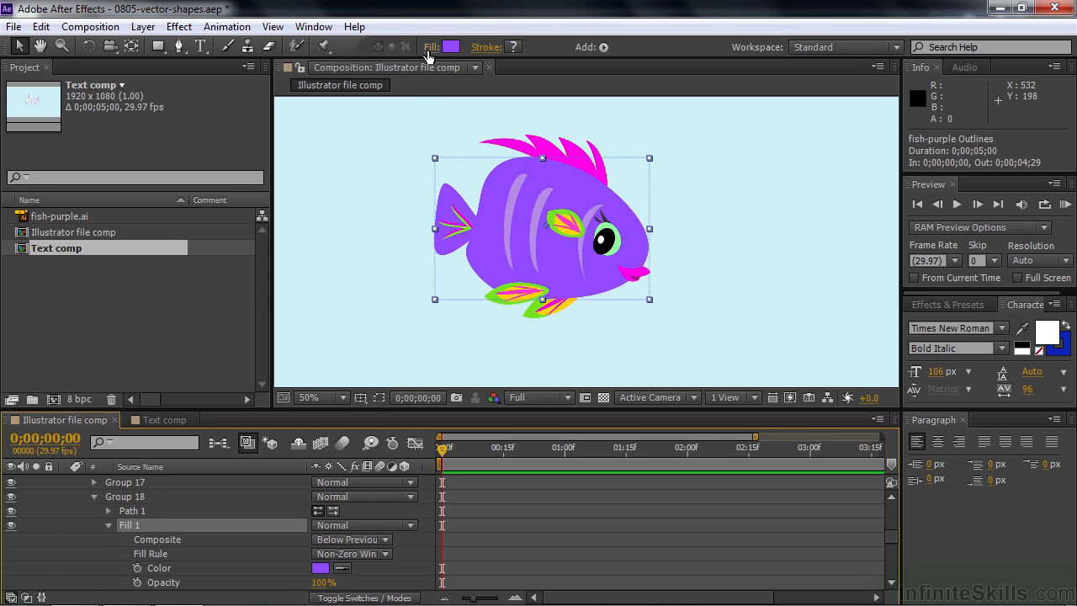
click(107, 525)
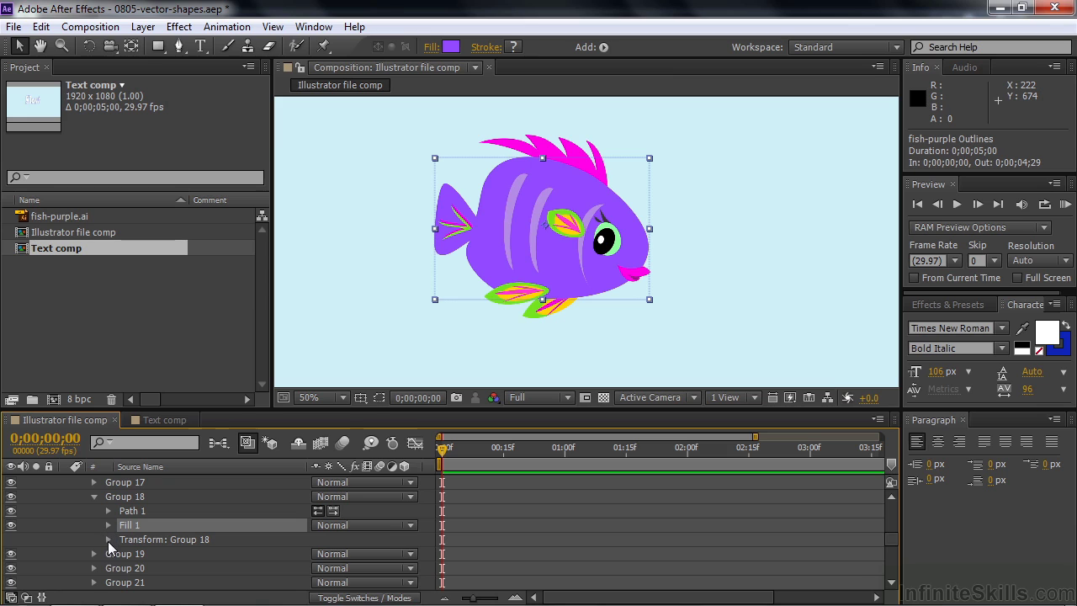
click(108, 539)
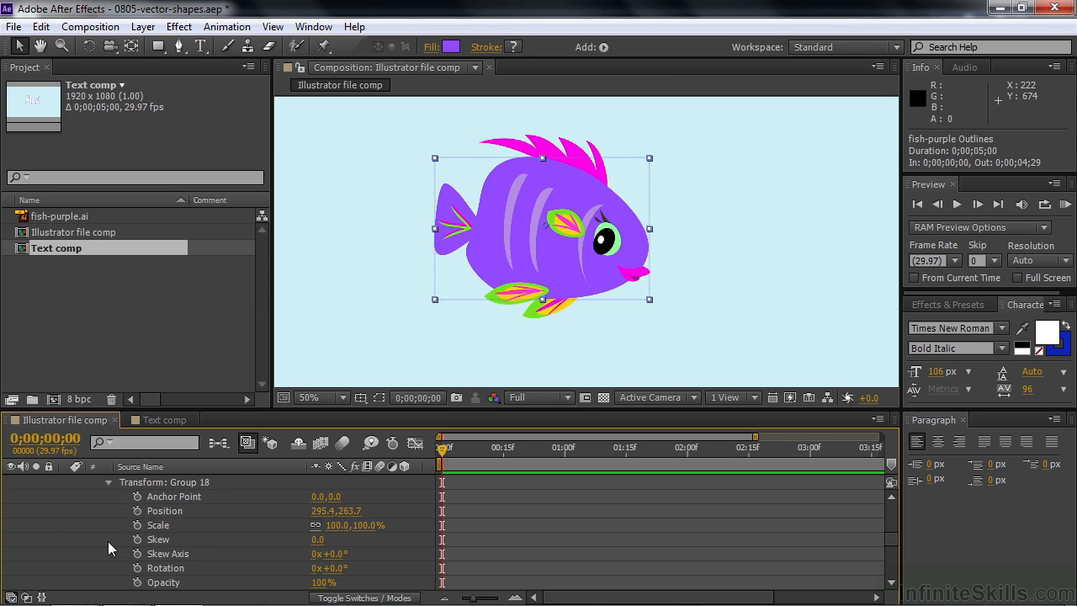
mouse_move(318, 539)
mouse_down()
mouse_move(340, 539)
mouse_move(320, 539)
mouse_up()
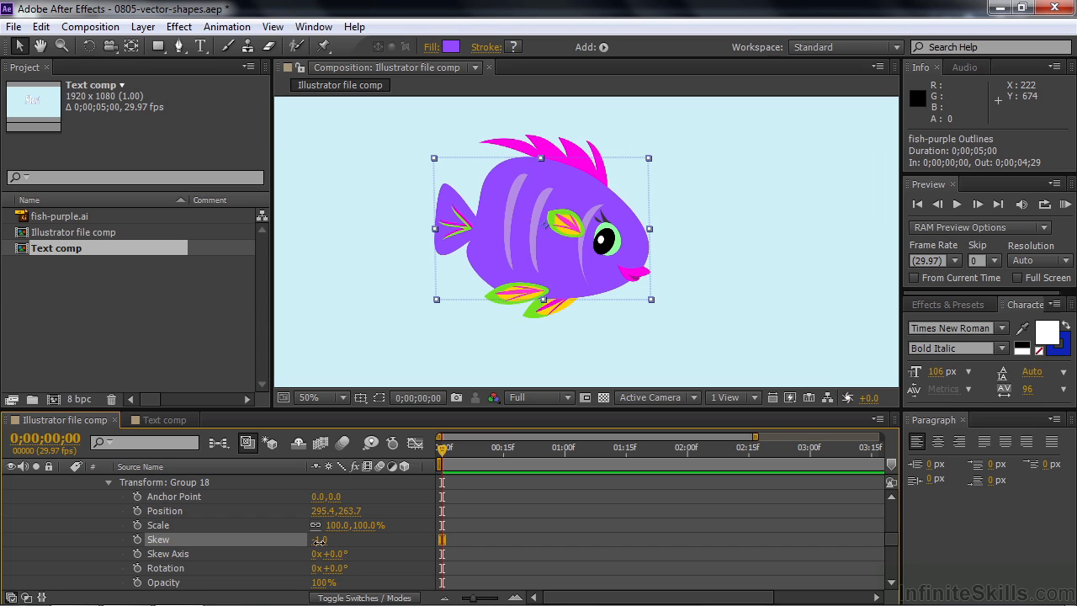
key(ctrl+z)
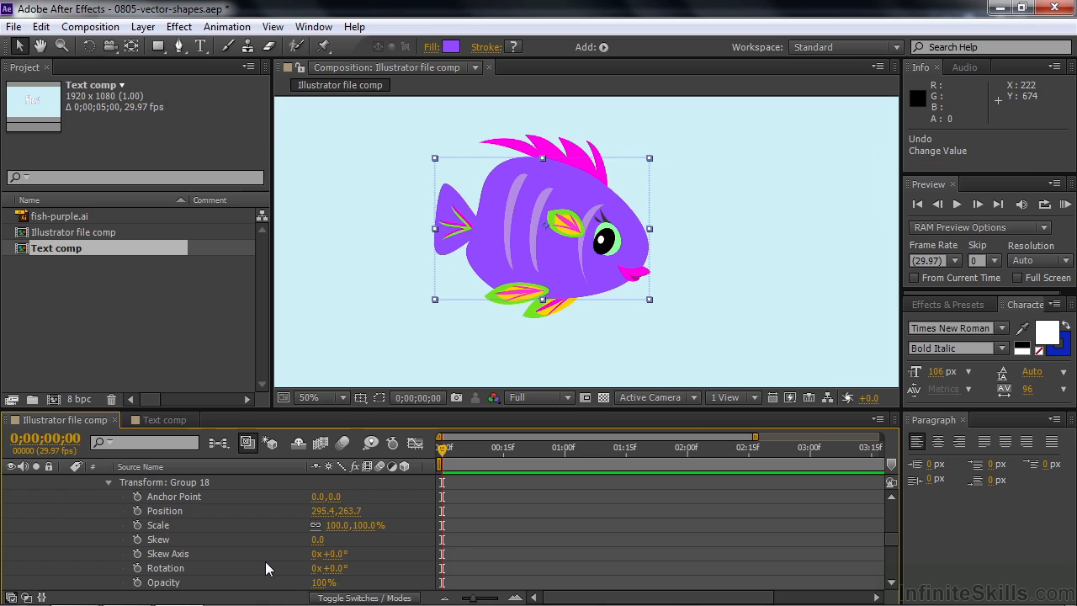
- Collapse Group 18 and scroll the timeline back up to Group 1
click(107, 482)
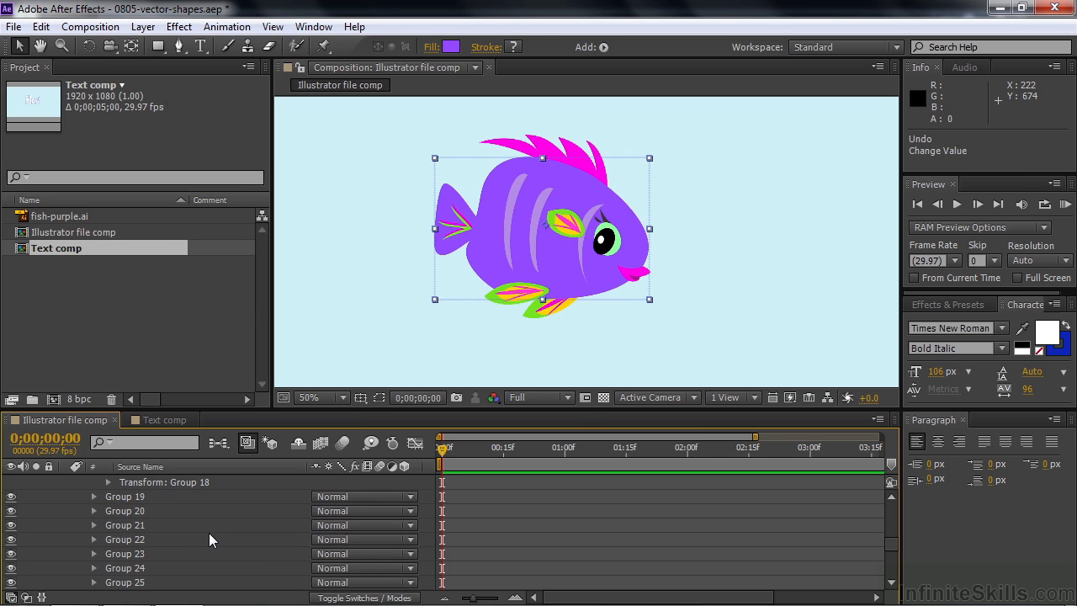
scroll(210, 534, up, 5)
scroll(892, 524, up, 2)
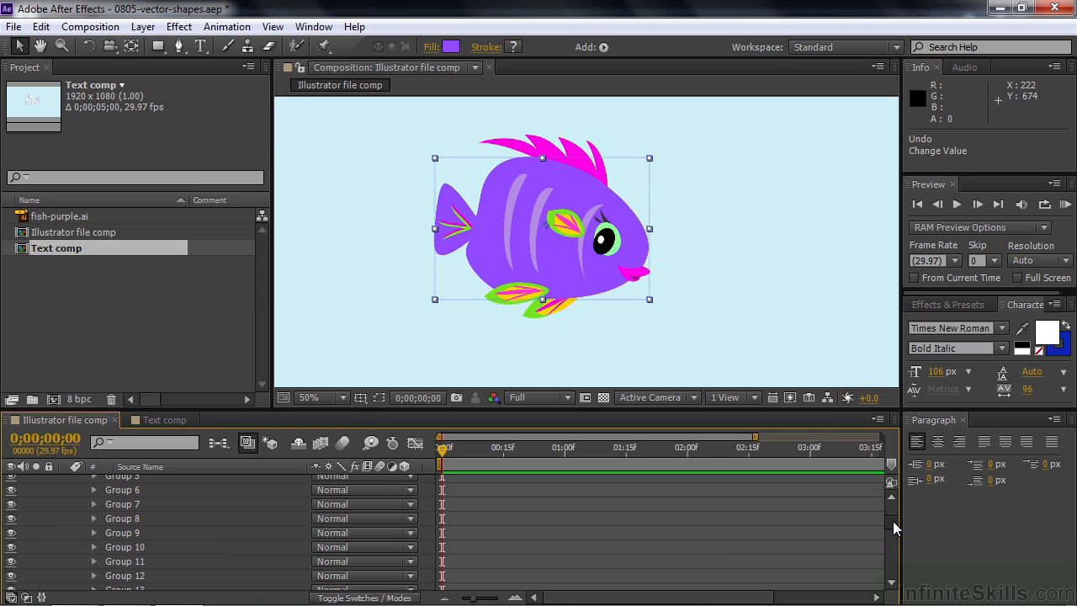
drag(892, 518, 893, 534)
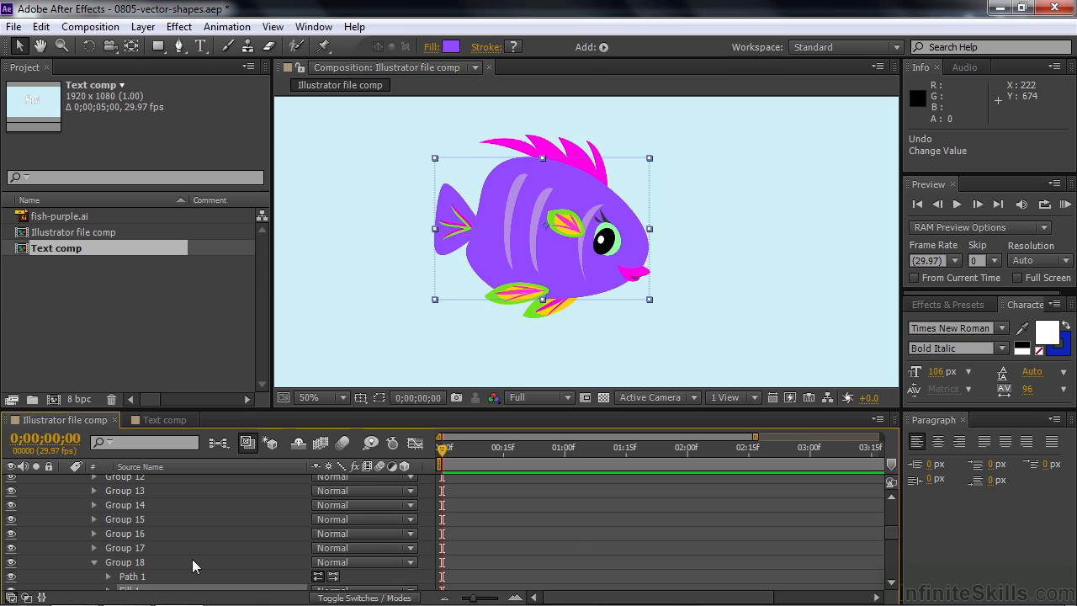
click(94, 562)
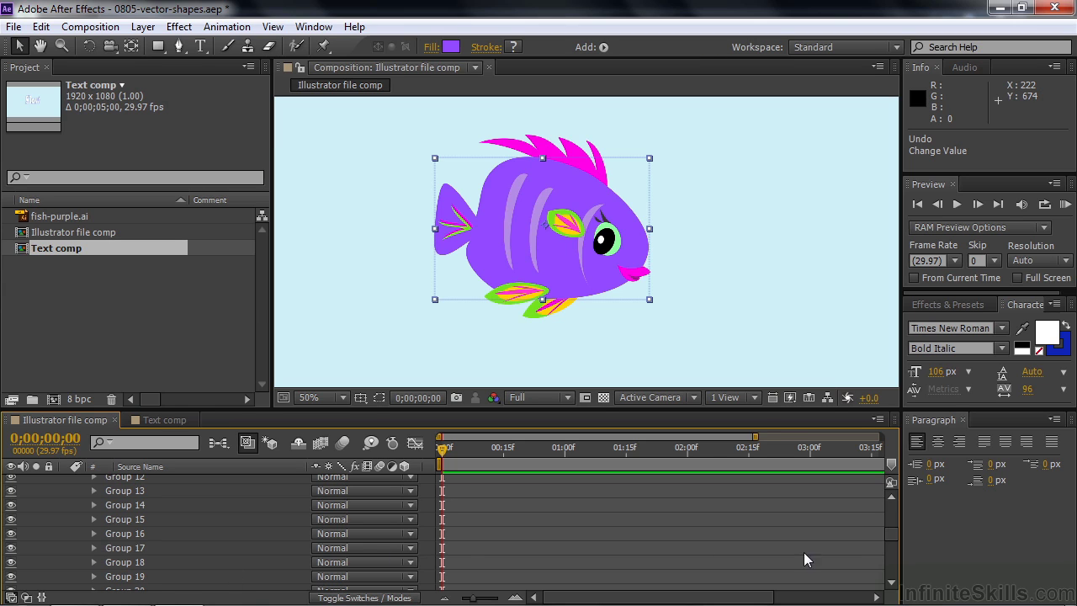
drag(885, 540, 889, 505)
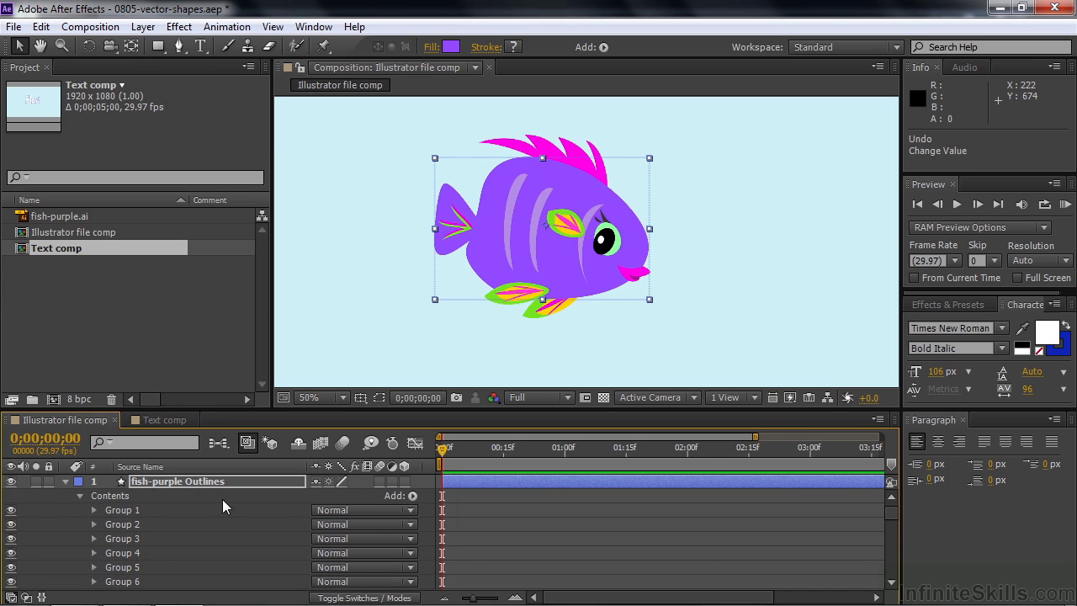
- Add an empty group to the fish layer and name it 'All groups'
click(413, 495)
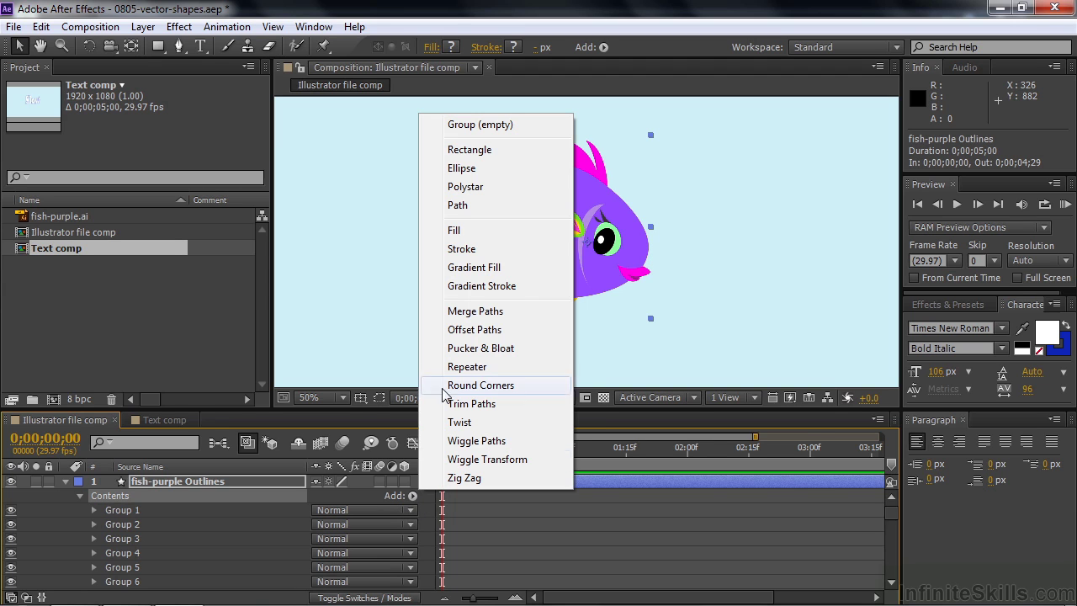
click(460, 128)
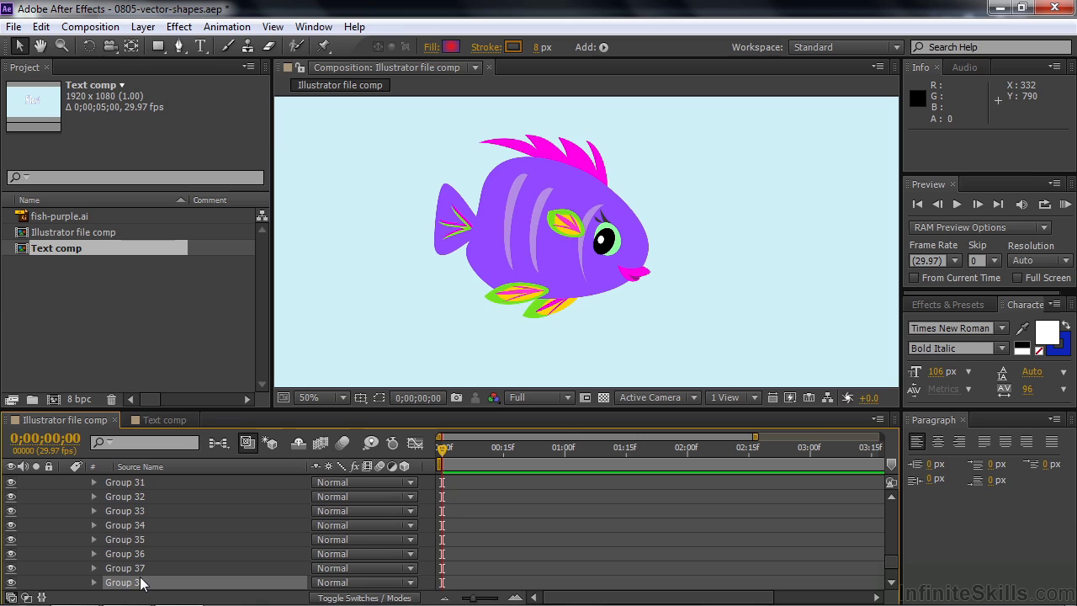
key(Return)
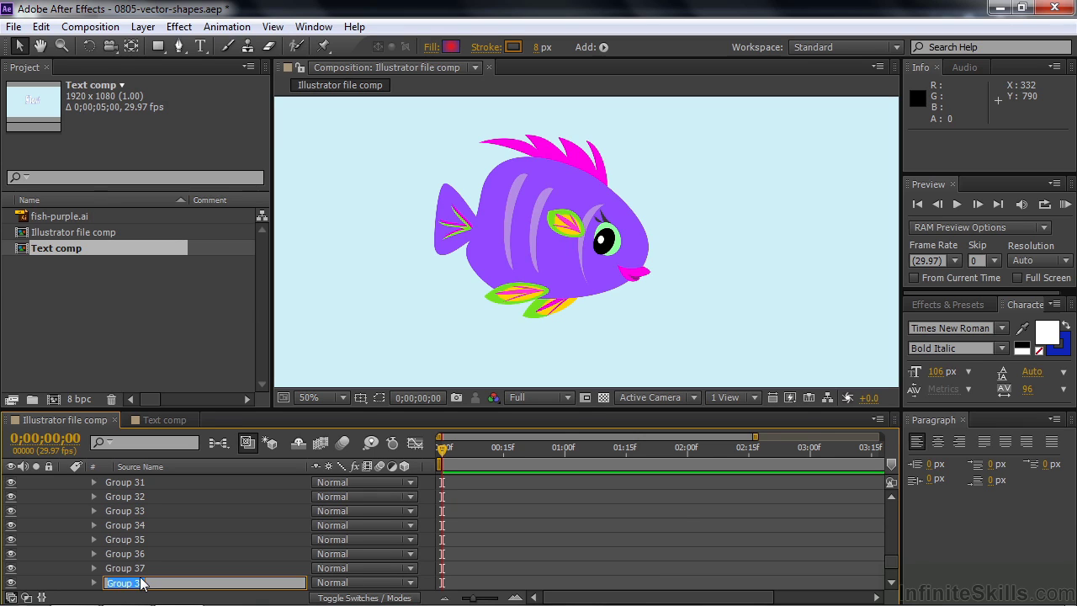
text(All groups)
key(Return)
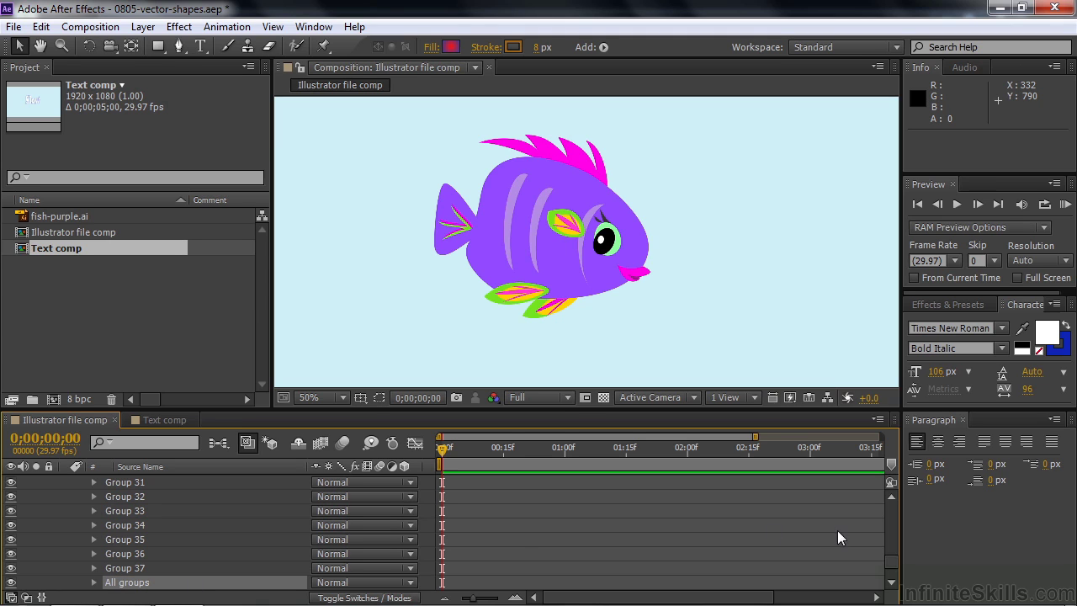
- Select Group 1 through Group 37 and move them inside All groups
click(119, 571)
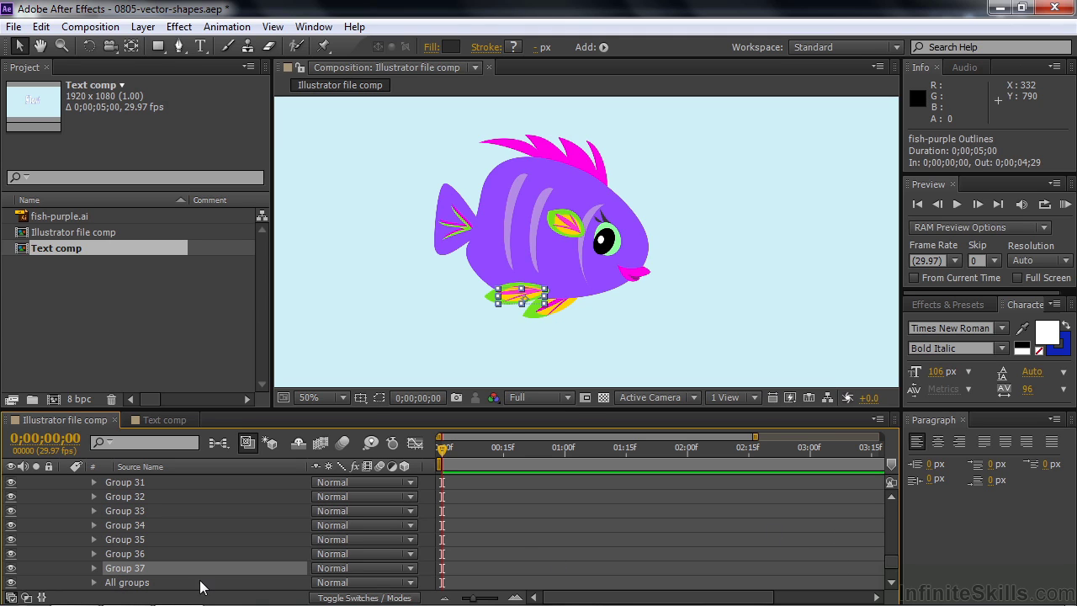
drag(891, 564, 897, 501)
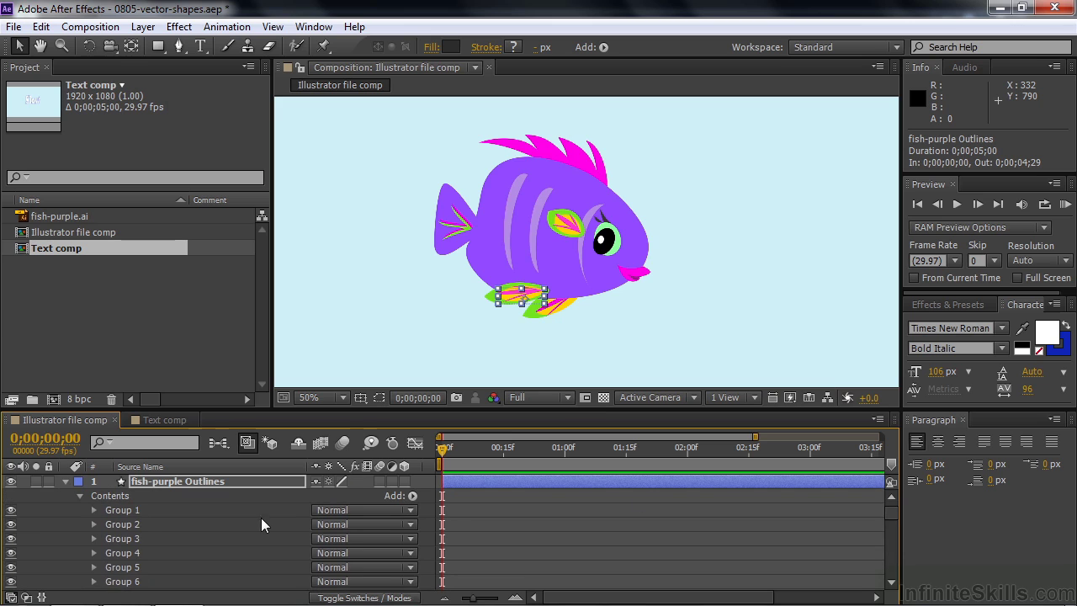
shift+click(118, 510)
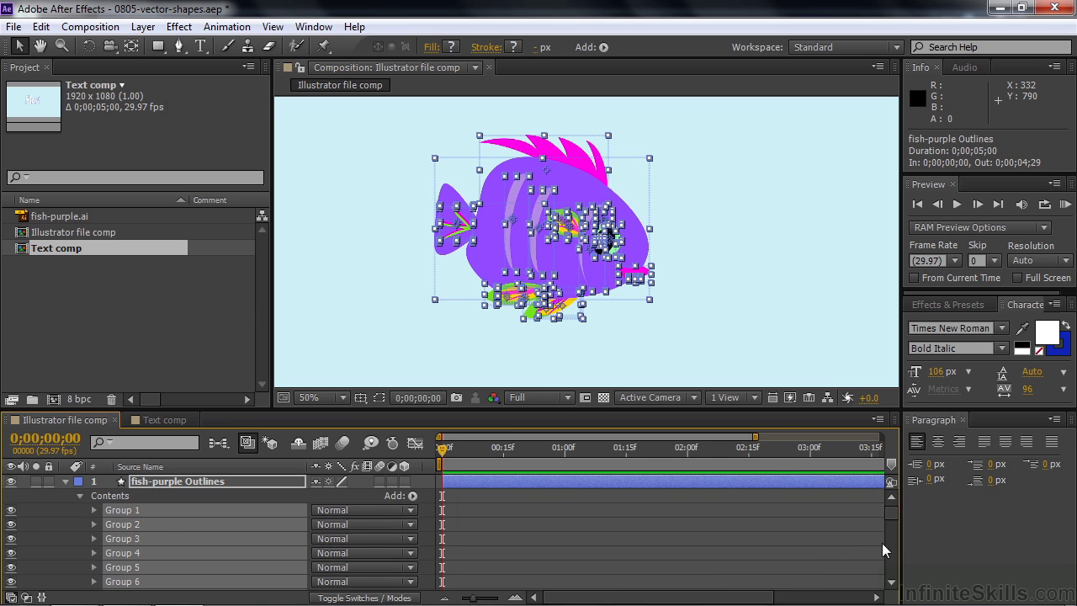
drag(887, 513, 893, 567)
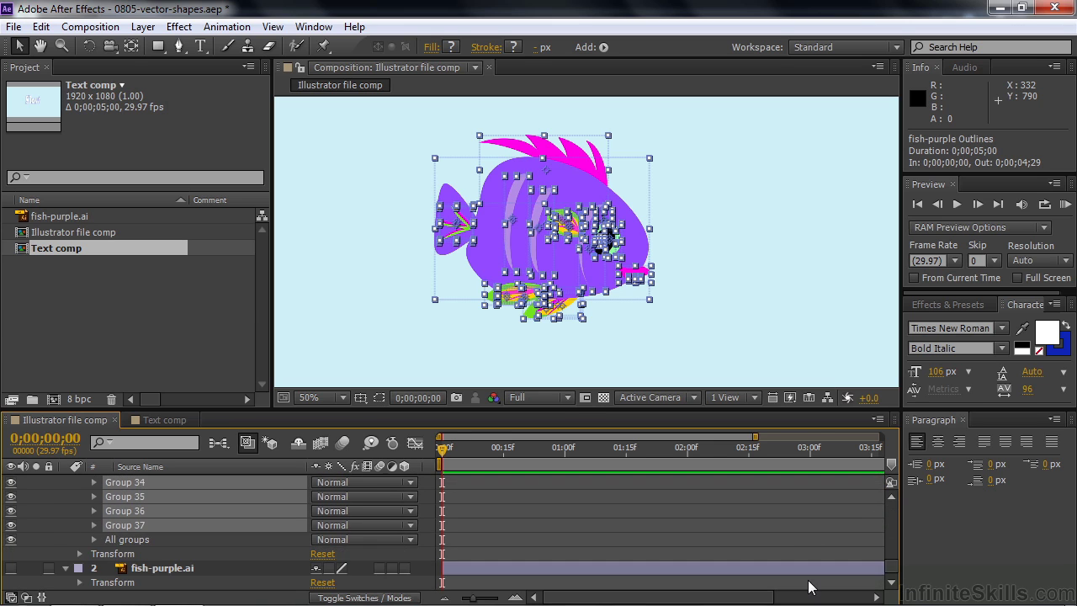
drag(110, 524, 123, 540)
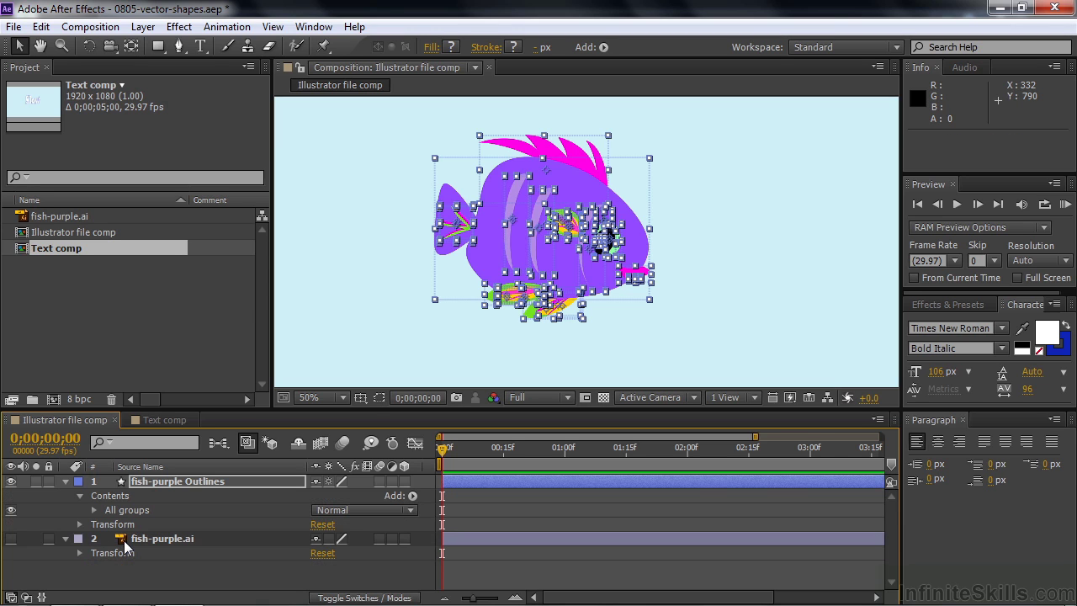
click(92, 511)
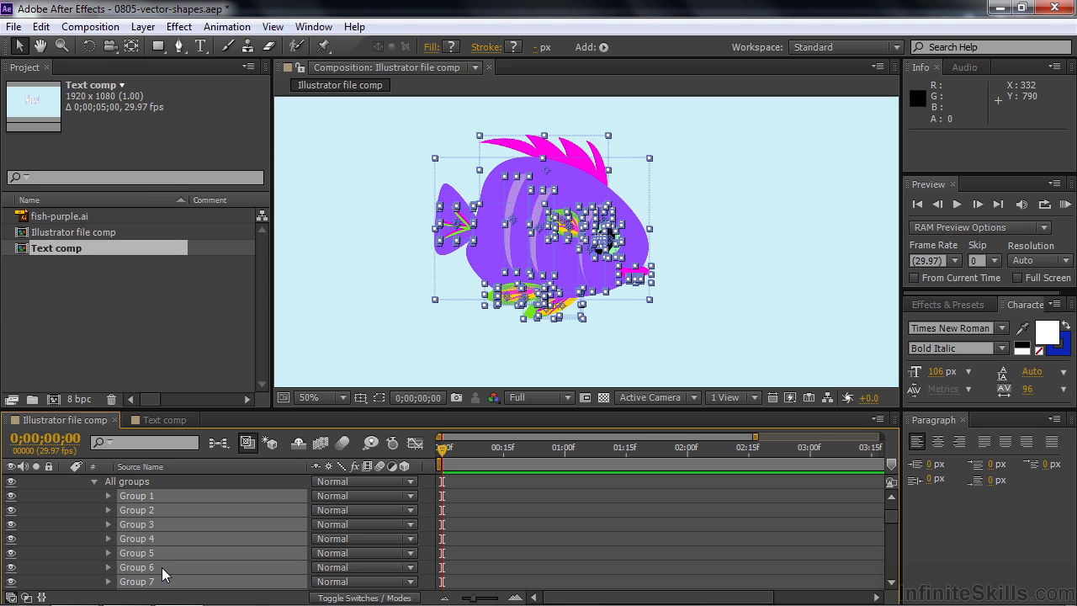
click(113, 481)
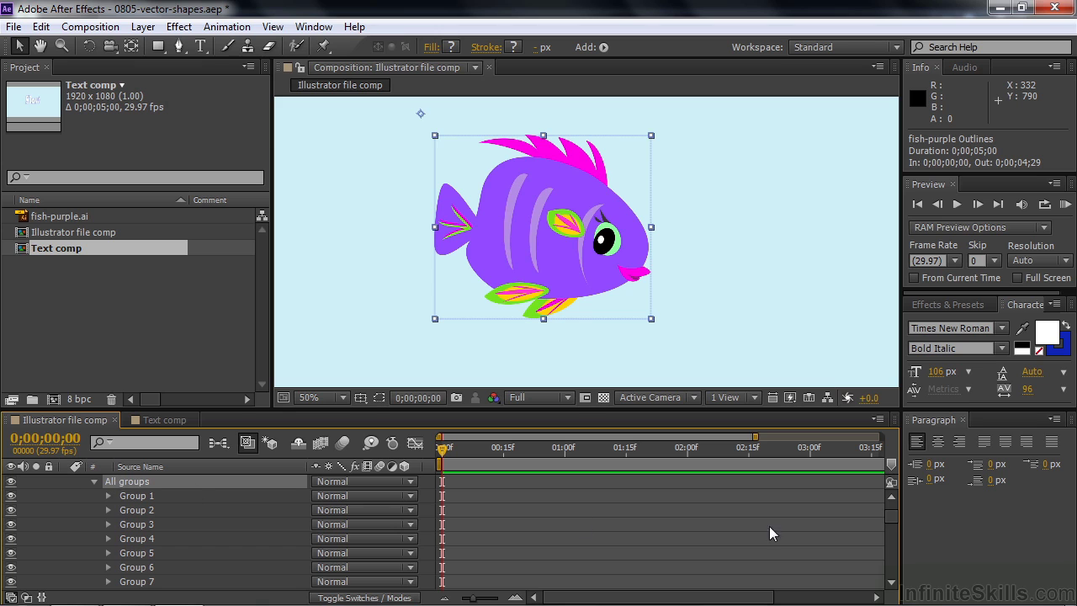
drag(895, 514, 895, 581)
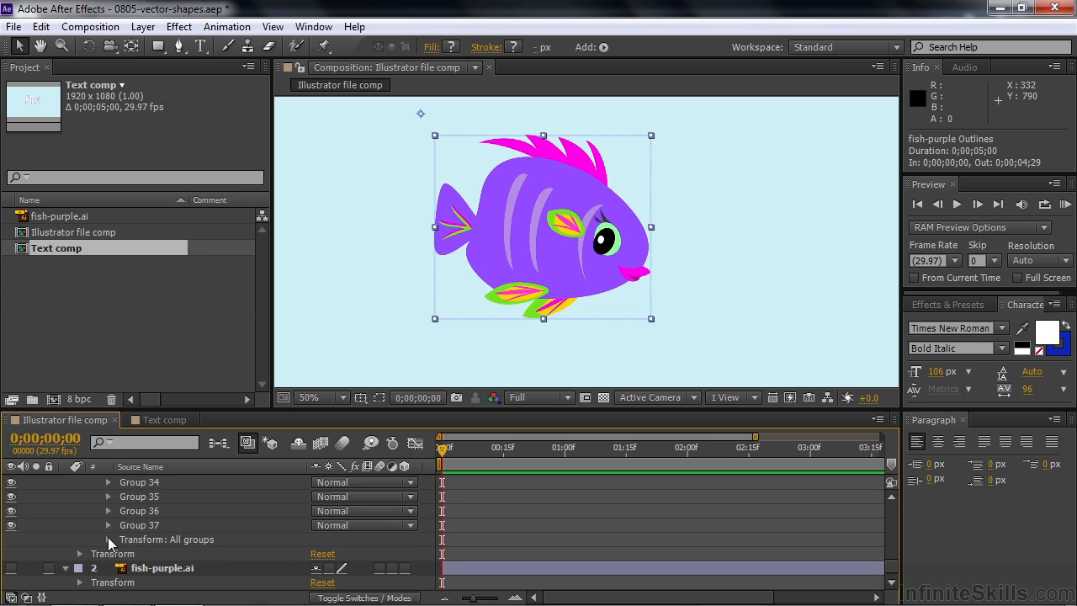
click(108, 539)
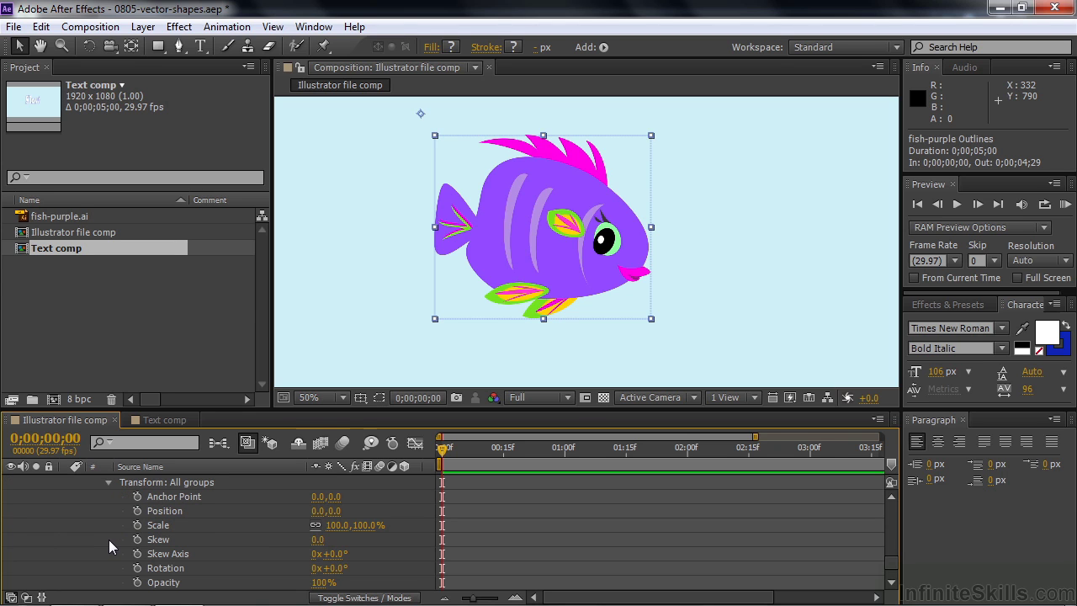
mouse_move(317, 546)
mouse_down()
mouse_move(300, 542)
mouse_move(333, 538)
mouse_move(315, 539)
mouse_up()
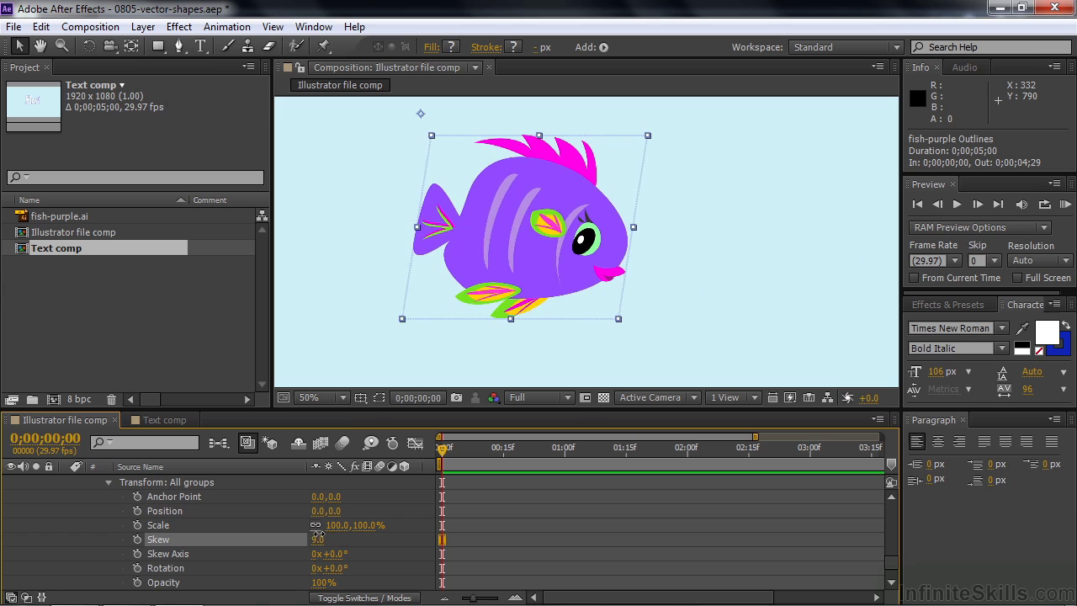
key(ctrl+z)
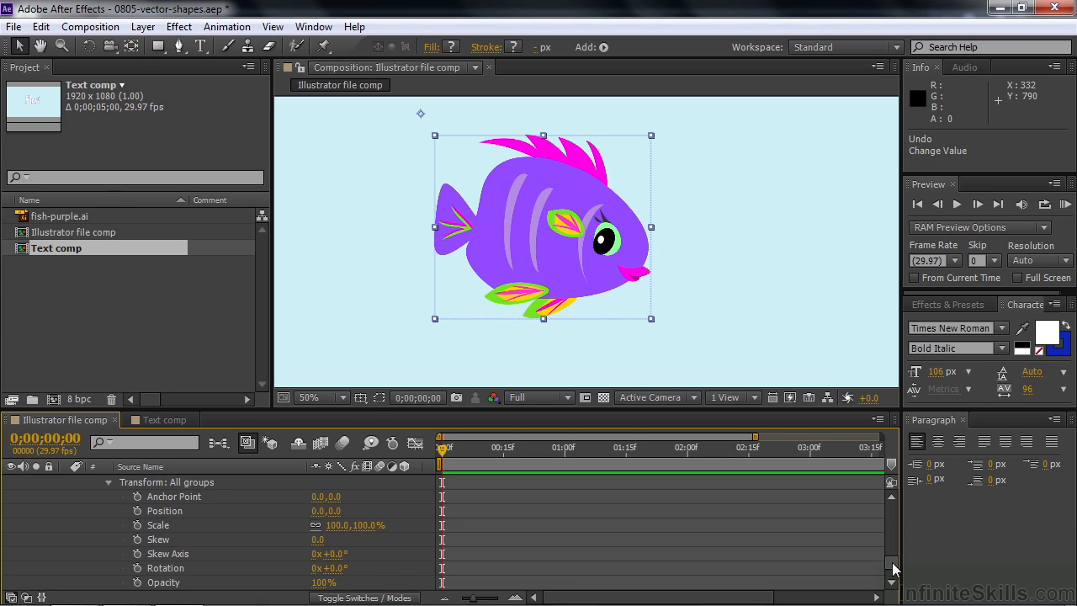
drag(890, 568, 890, 516)
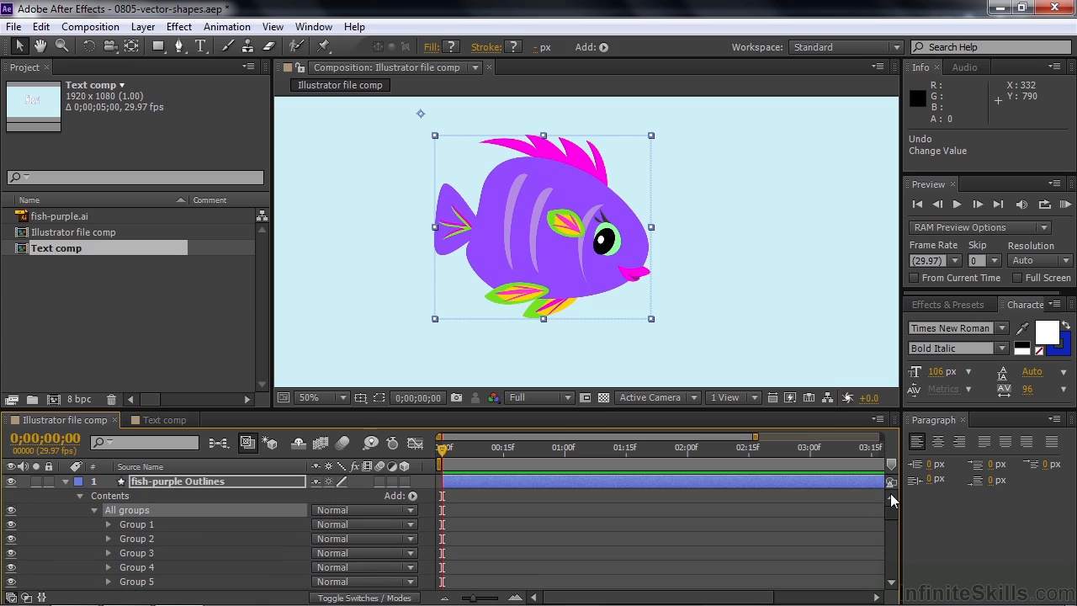
- Add a Stroke to the fish layer and reveal the Stroke 1 settings
click(413, 495)
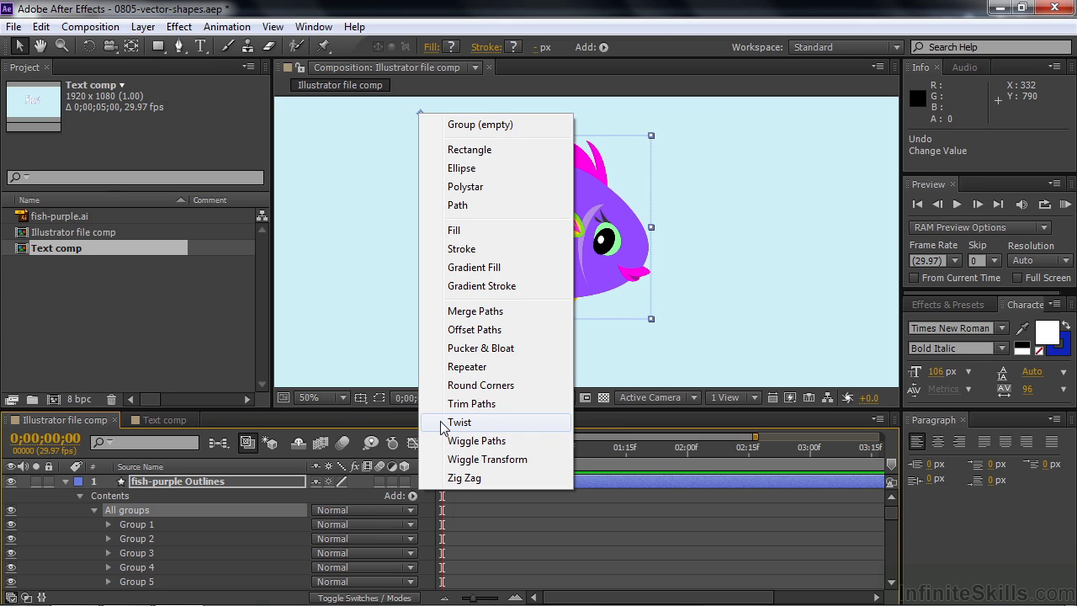
click(462, 249)
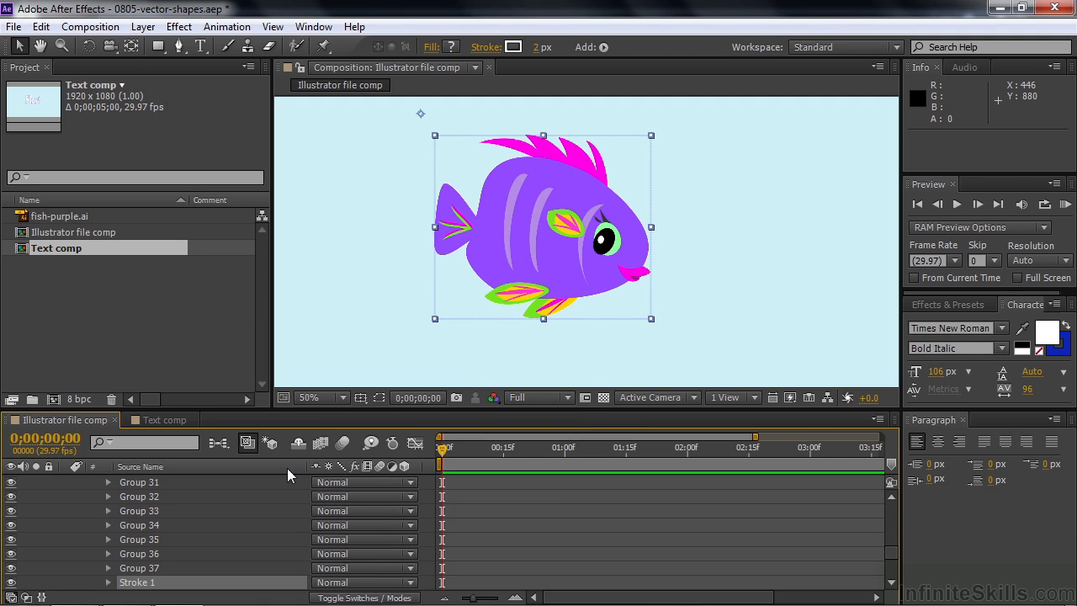
drag(895, 549, 889, 503)
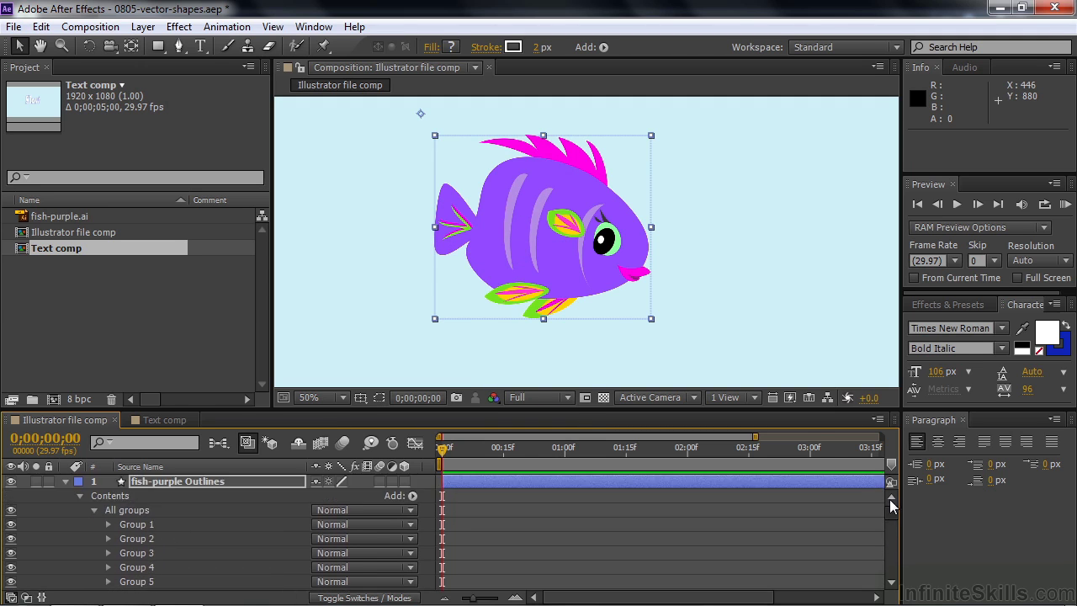
click(95, 510)
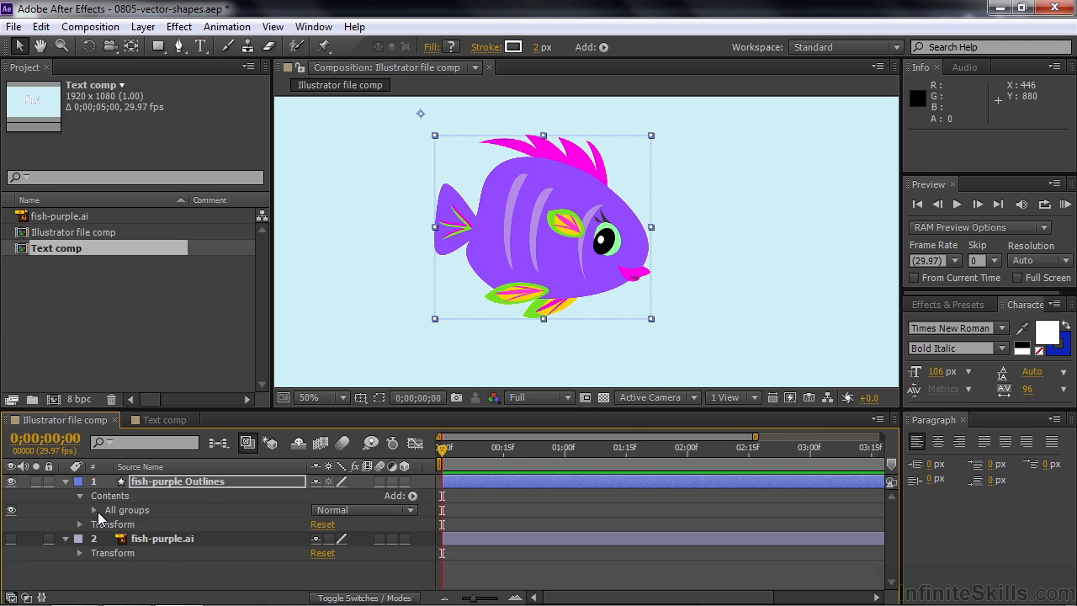
click(95, 511)
scroll(96, 510, down, 1)
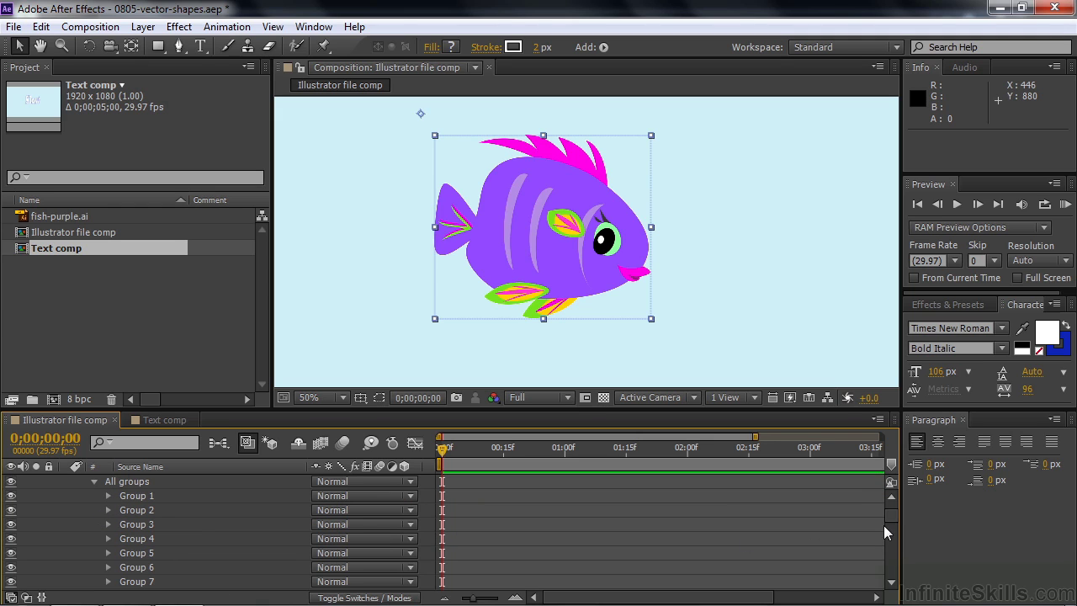
drag(894, 513, 893, 551)
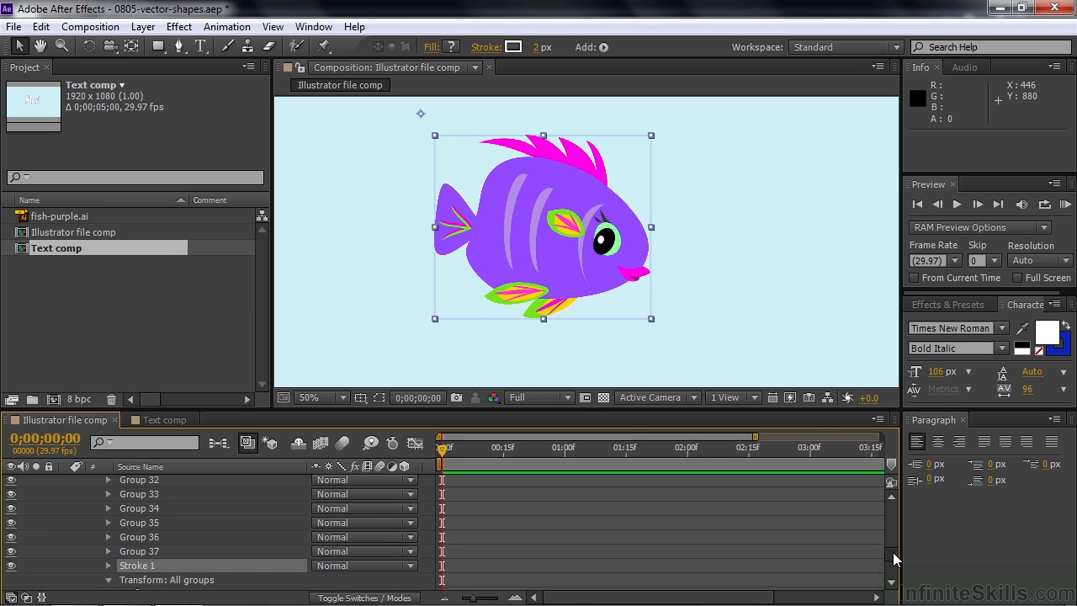
click(107, 565)
- Set Stroke 1's colour to dark red and its width to 30
click(318, 511)
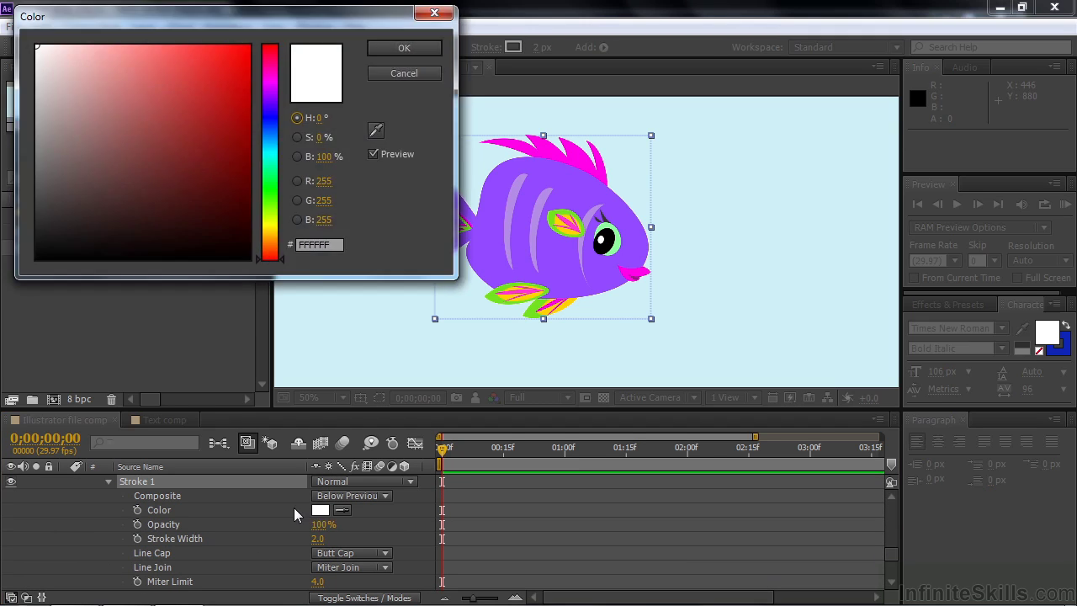
click(241, 194)
click(420, 47)
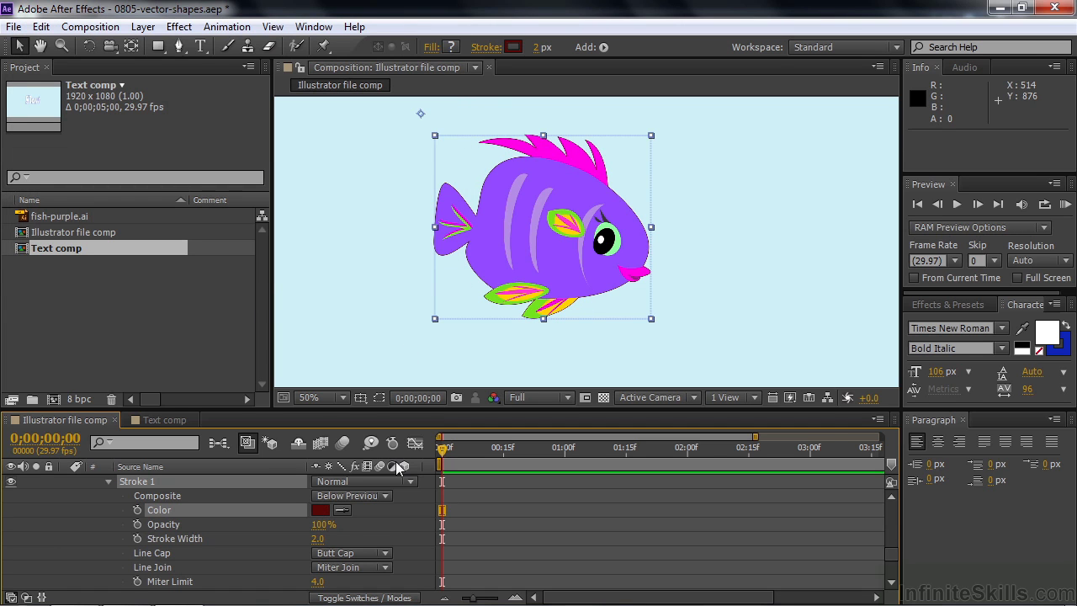
mouse_move(319, 541)
mouse_down()
mouse_move(357, 539)
mouse_move(325, 538)
mouse_move(350, 544)
mouse_up()
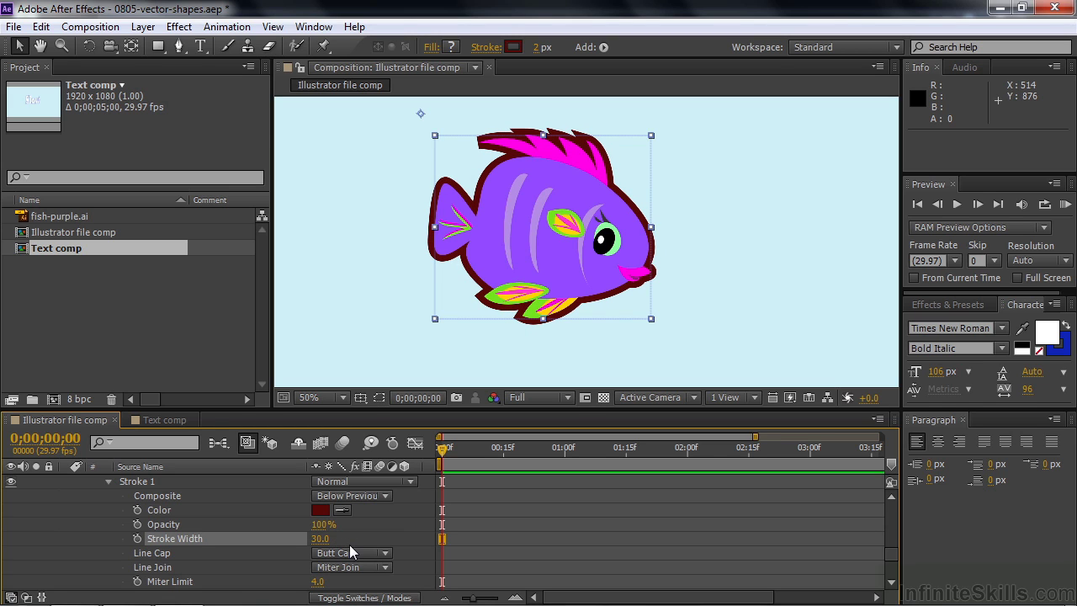
drag(889, 551, 892, 501)
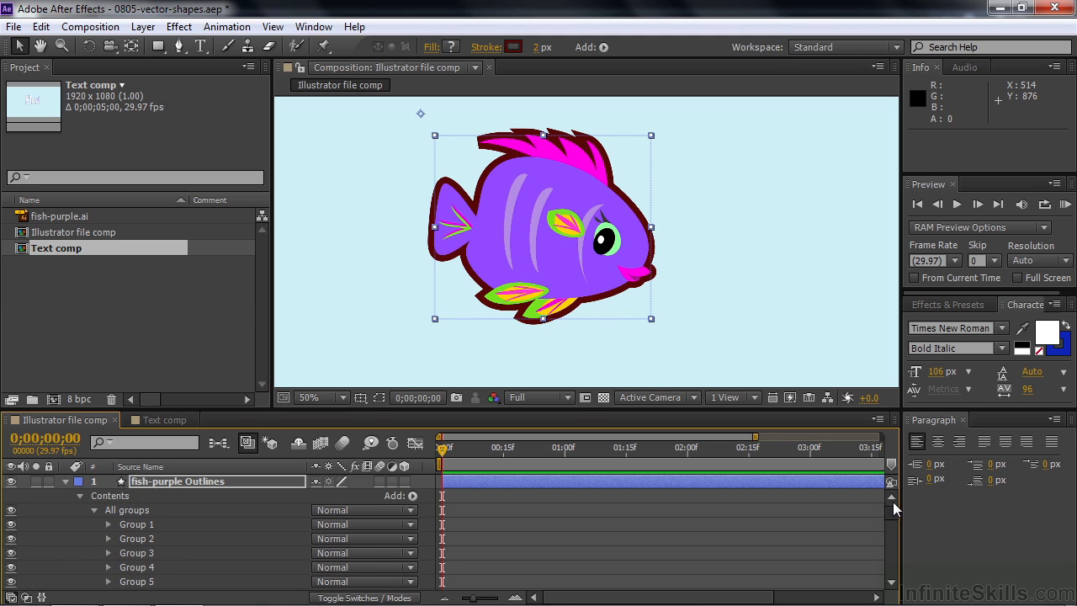
- Add a Pucker & Bloat operator to the fish layer with Amount -2.0
click(412, 495)
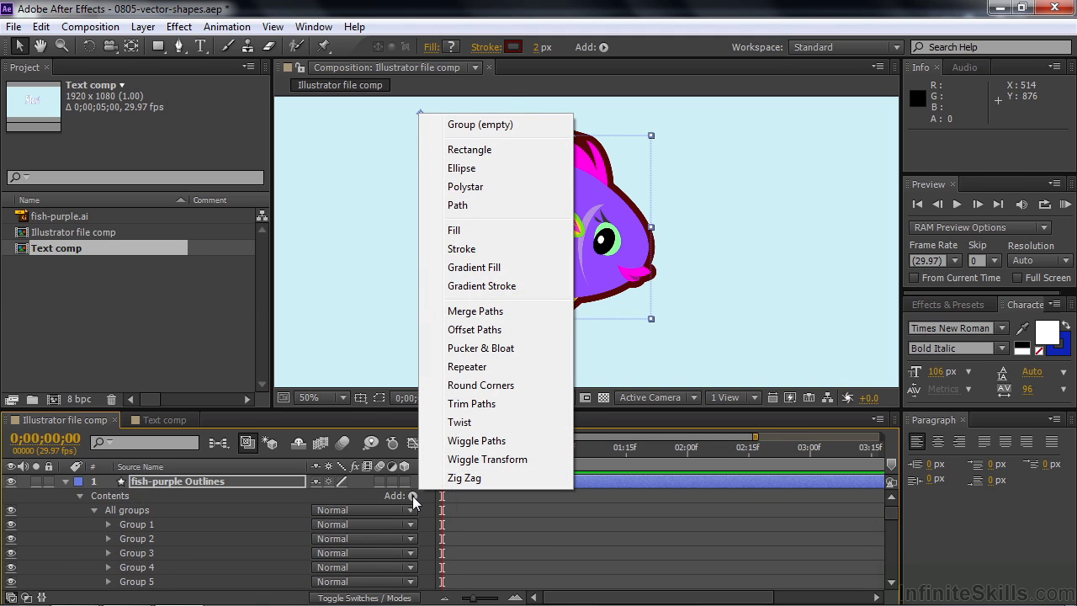
click(486, 348)
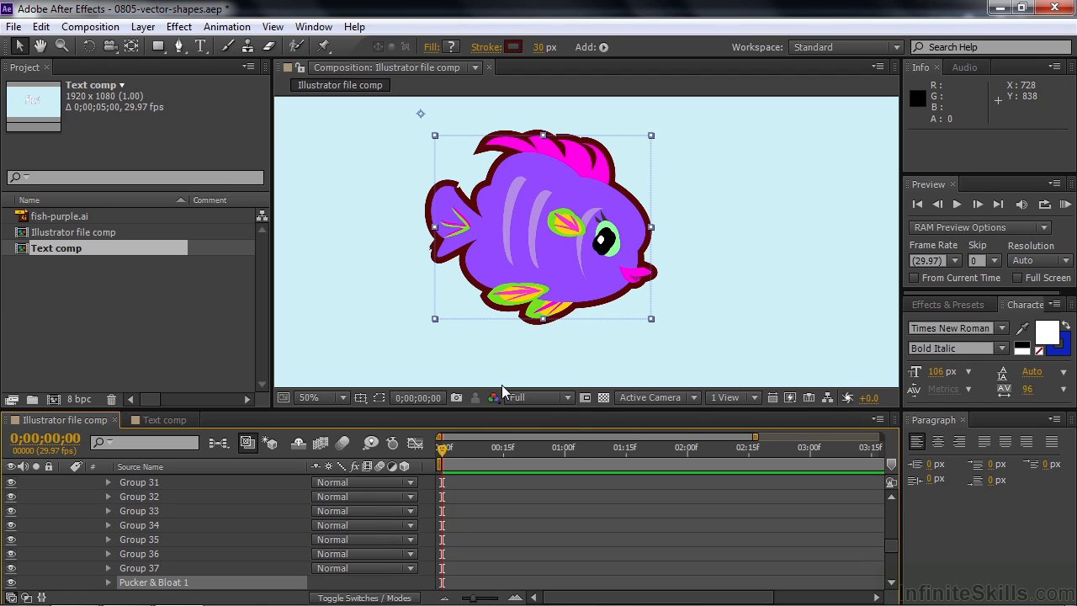
drag(893, 546, 892, 553)
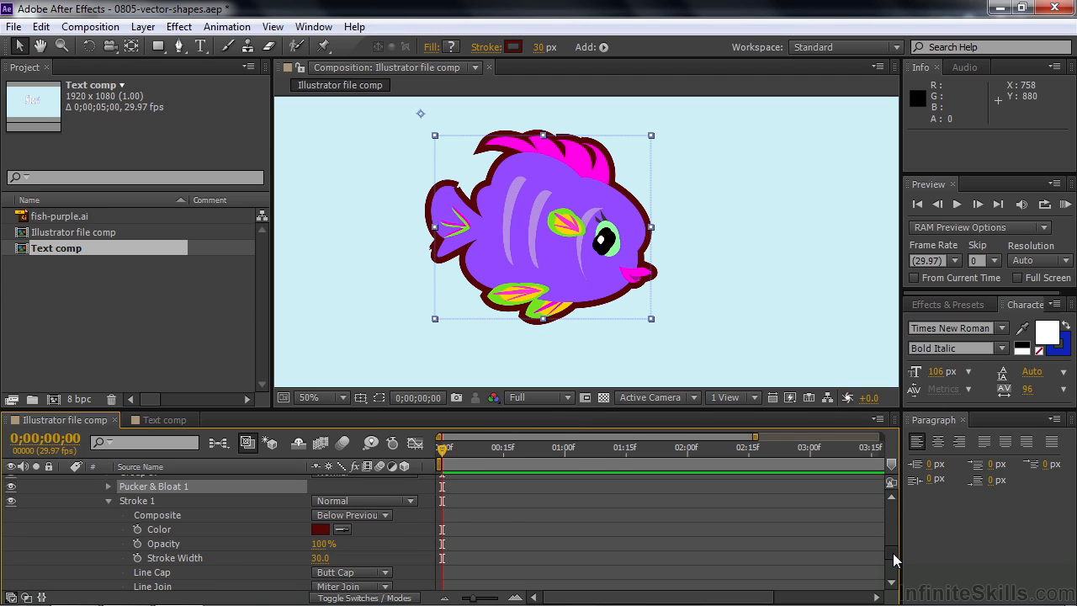
click(107, 486)
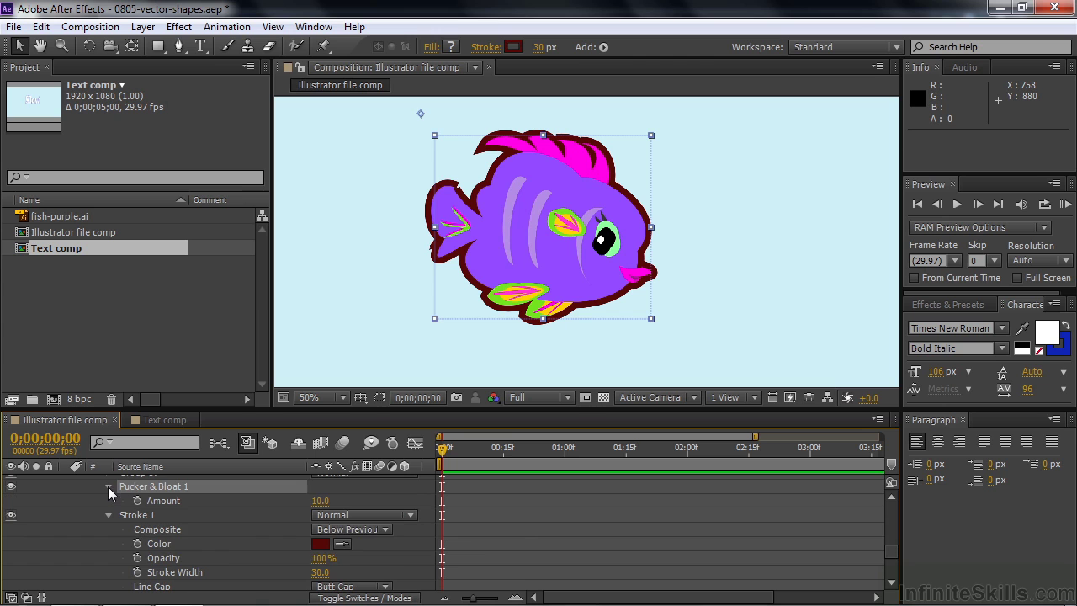
mouse_move(315, 503)
mouse_down()
mouse_move(339, 498)
mouse_move(290, 503)
mouse_move(312, 503)
mouse_up()
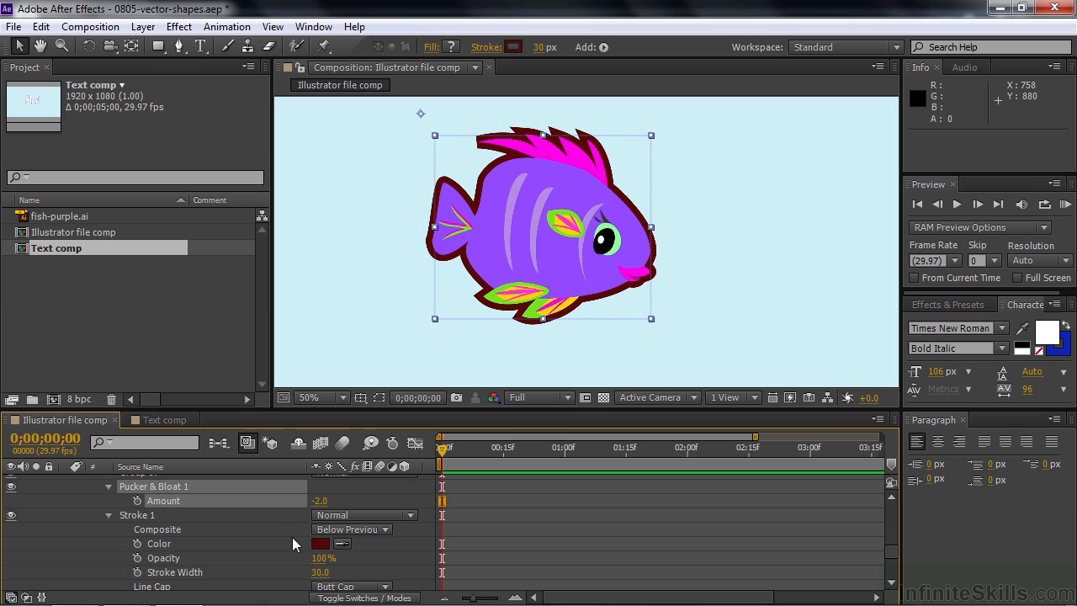
click(165, 420)
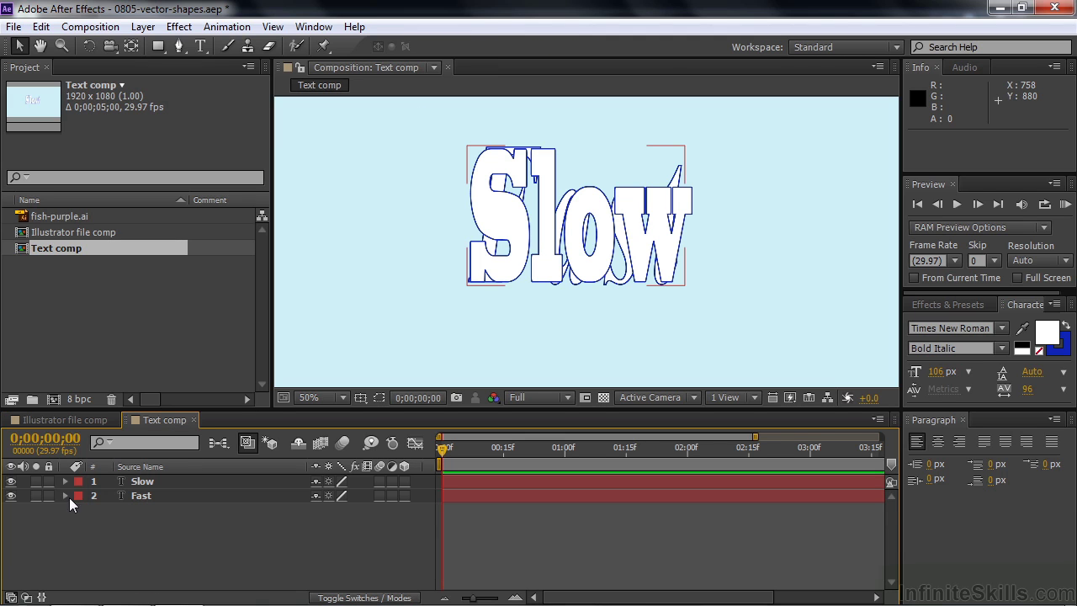
click(11, 482)
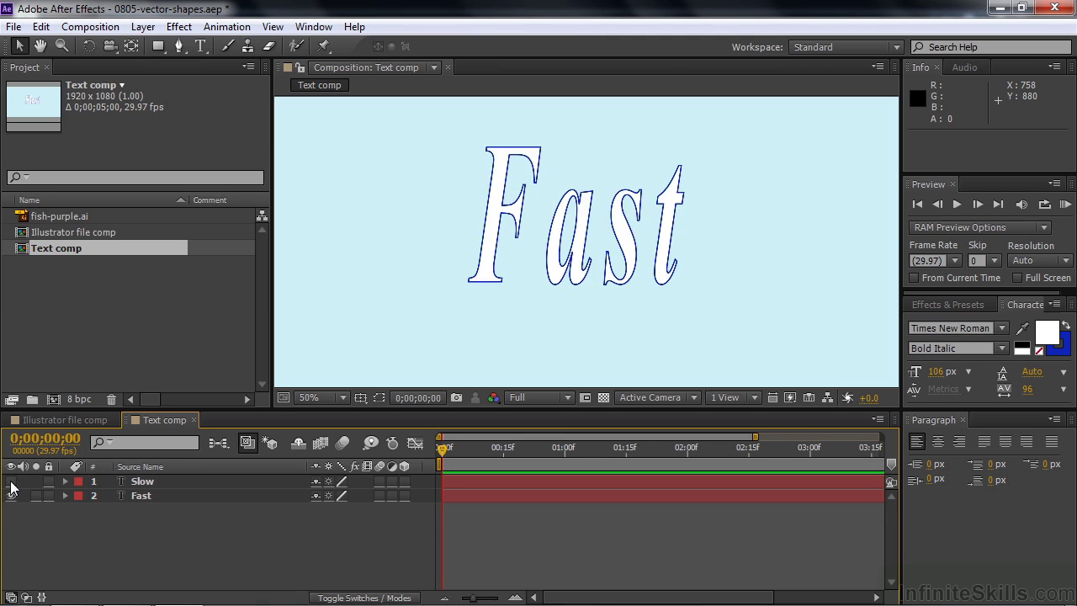
click(11, 482)
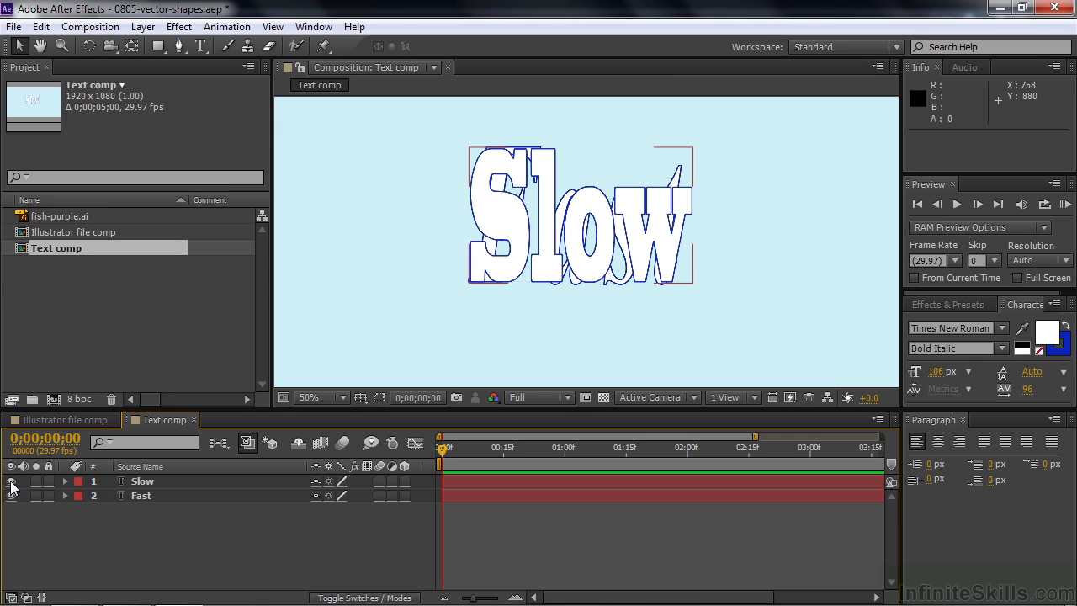
click(11, 482)
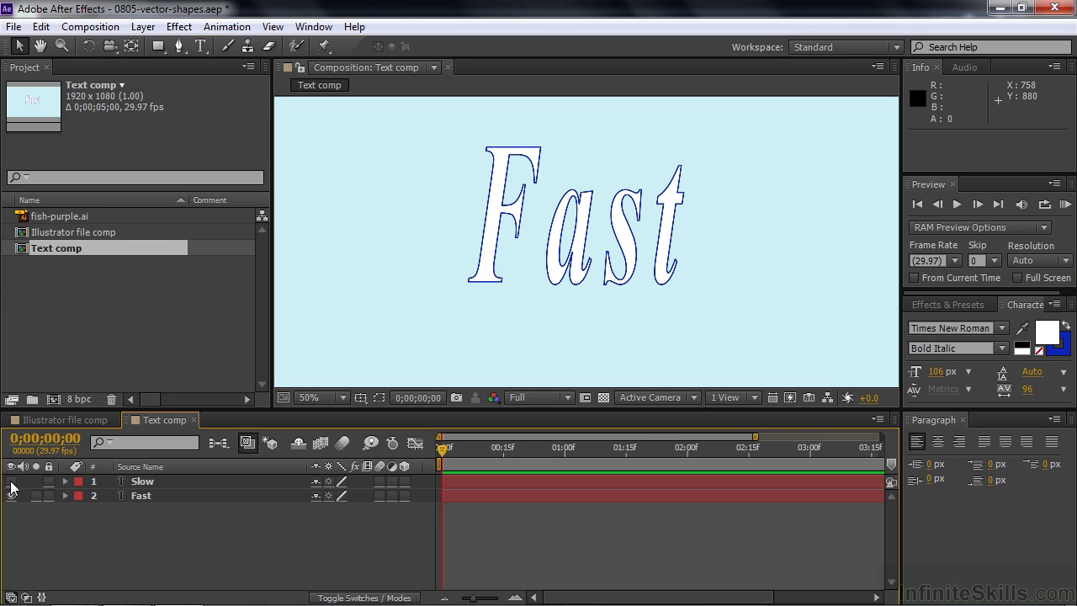
click(11, 482)
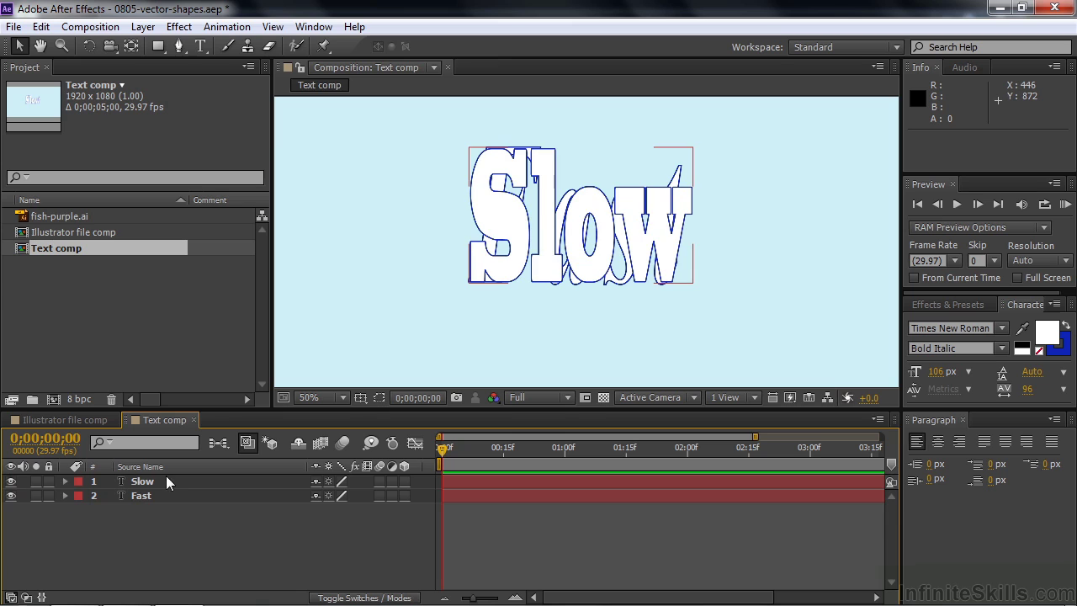
click(151, 495)
click(139, 477)
click(351, 327)
click(516, 232)
- Convert the Slow text layer into Slow Outlines using Create Shapes from Text
drag(158, 505, 132, 480)
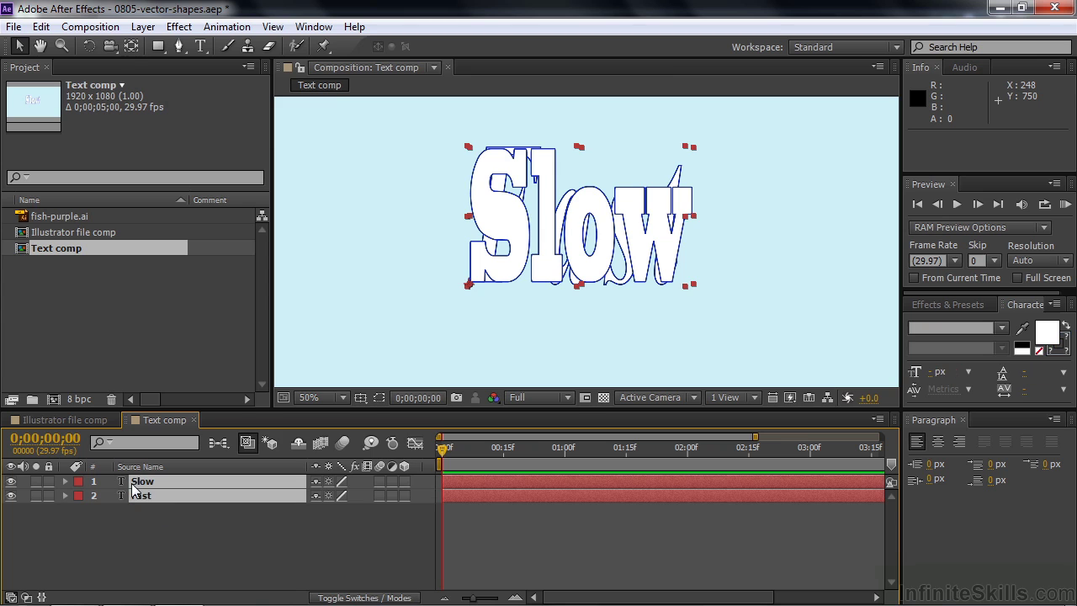
right_click(134, 486)
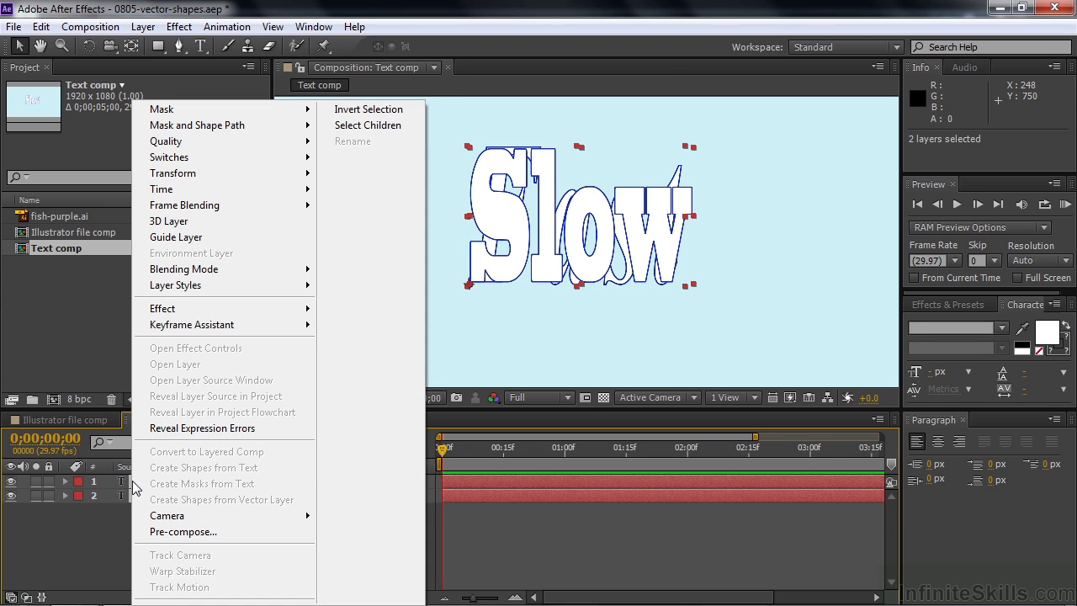
click(104, 527)
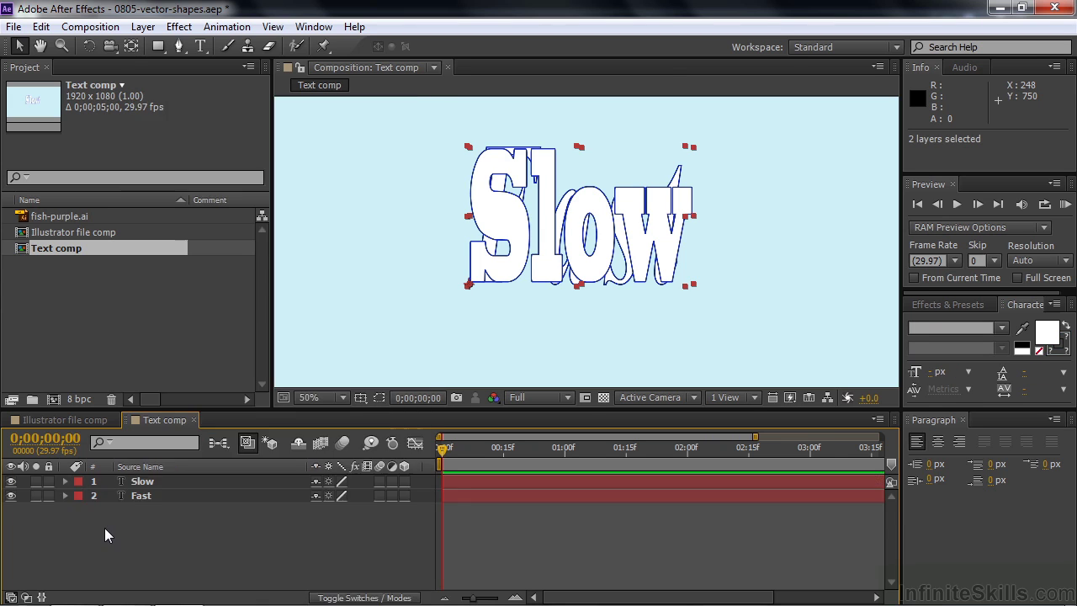
right_click(144, 479)
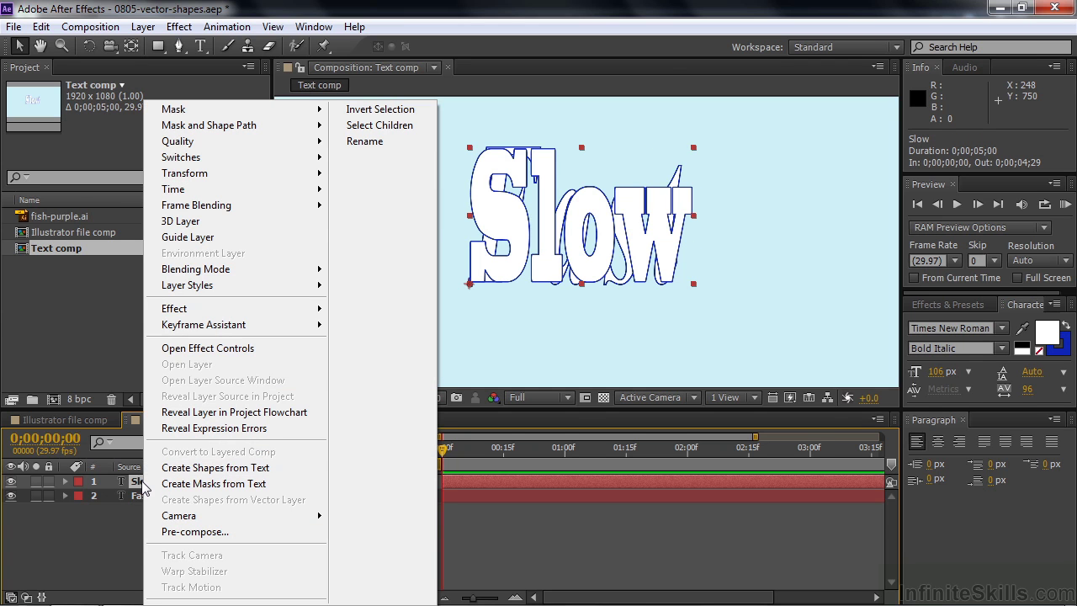
click(179, 469)
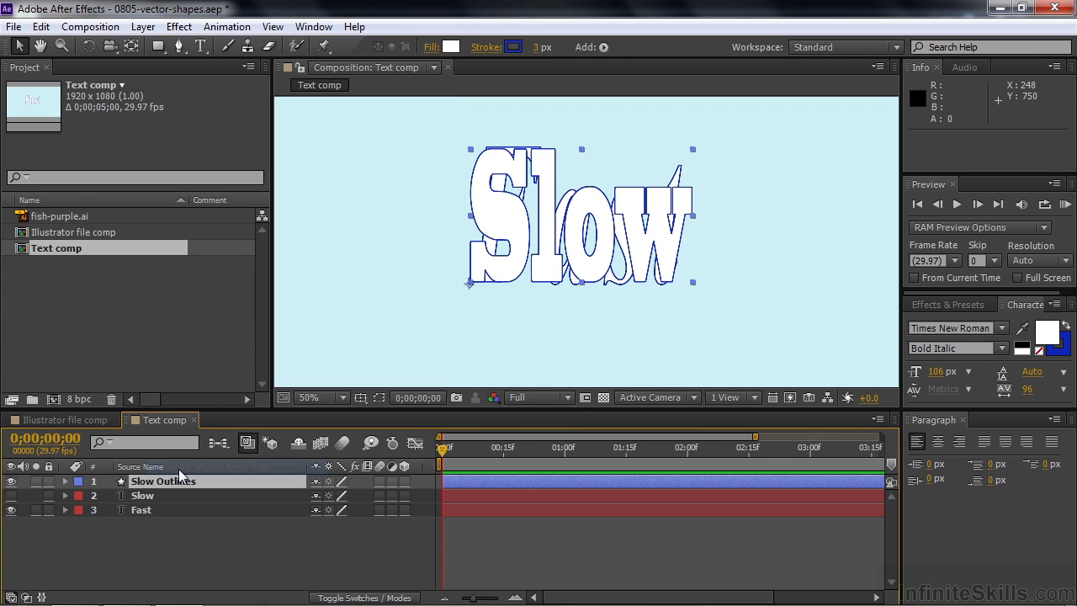
- Convert the Fast text into Fast Outlines and stack Slow Outlines above it
click(139, 509)
right_click(136, 508)
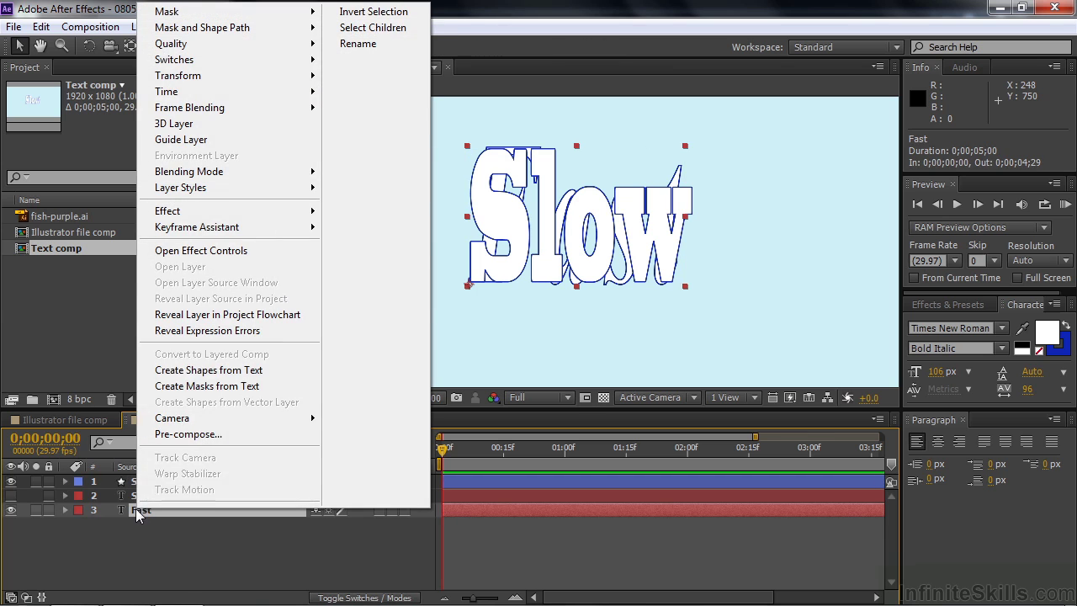
click(191, 374)
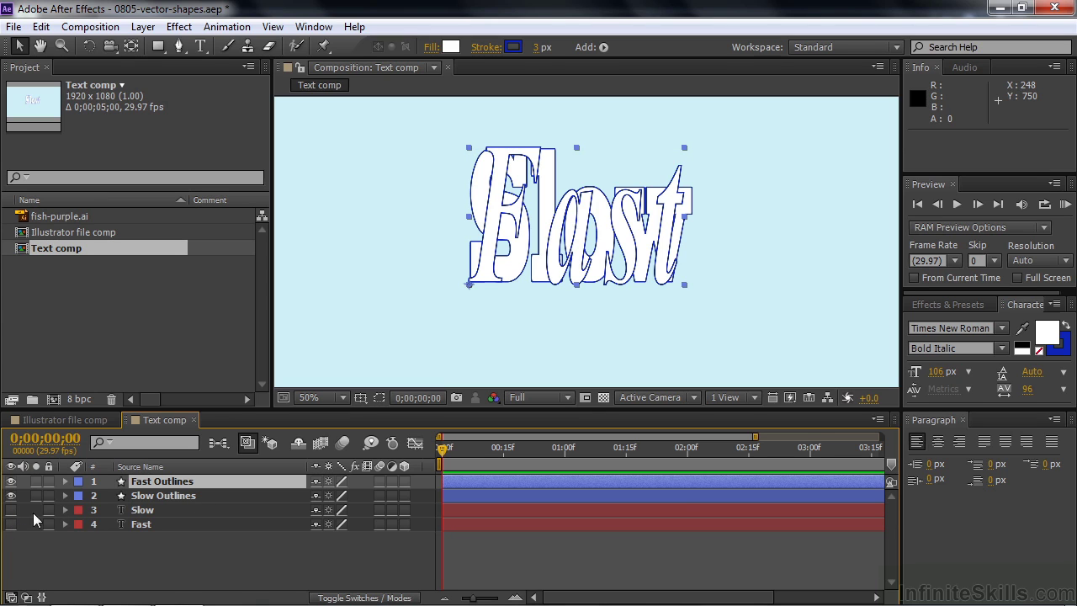
click(148, 497)
drag(148, 496, 152, 481)
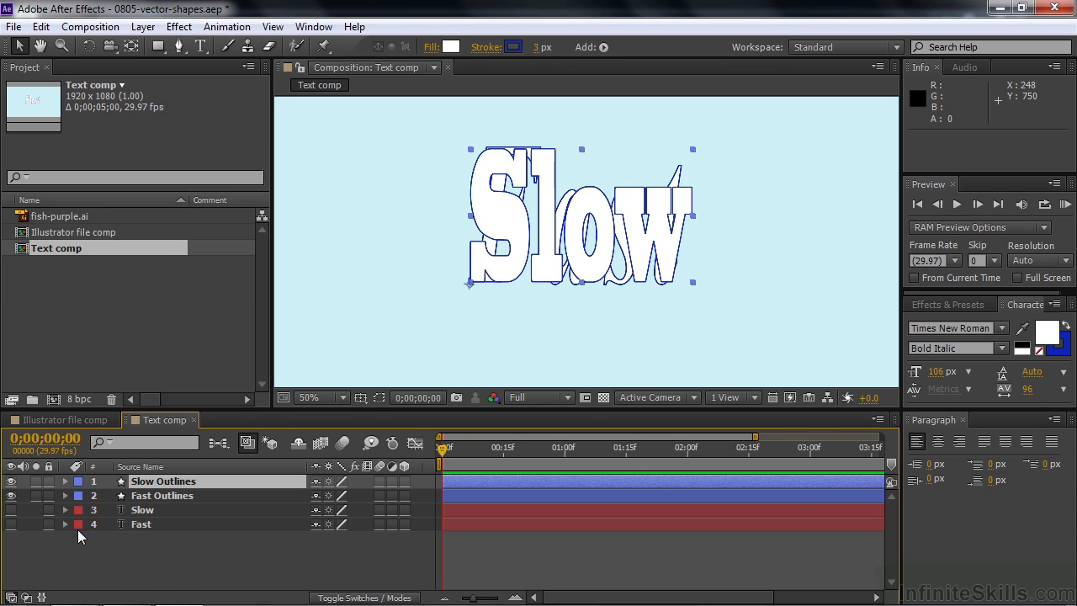
- Expand Slow Outlines' Contents and inspect the S letter group's Path, then collapse it
click(65, 481)
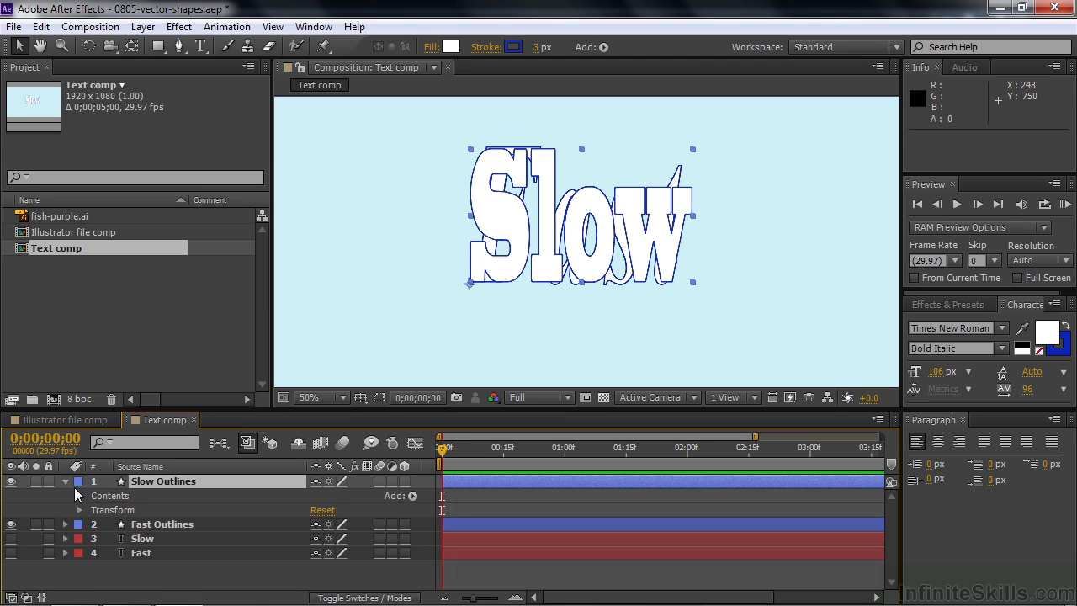
click(79, 495)
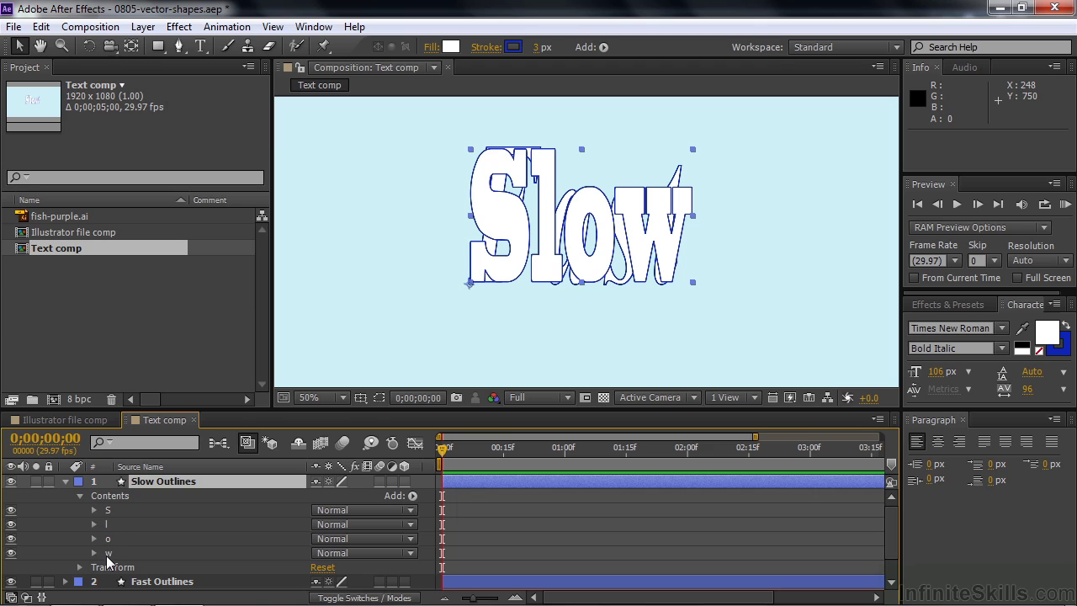
click(94, 509)
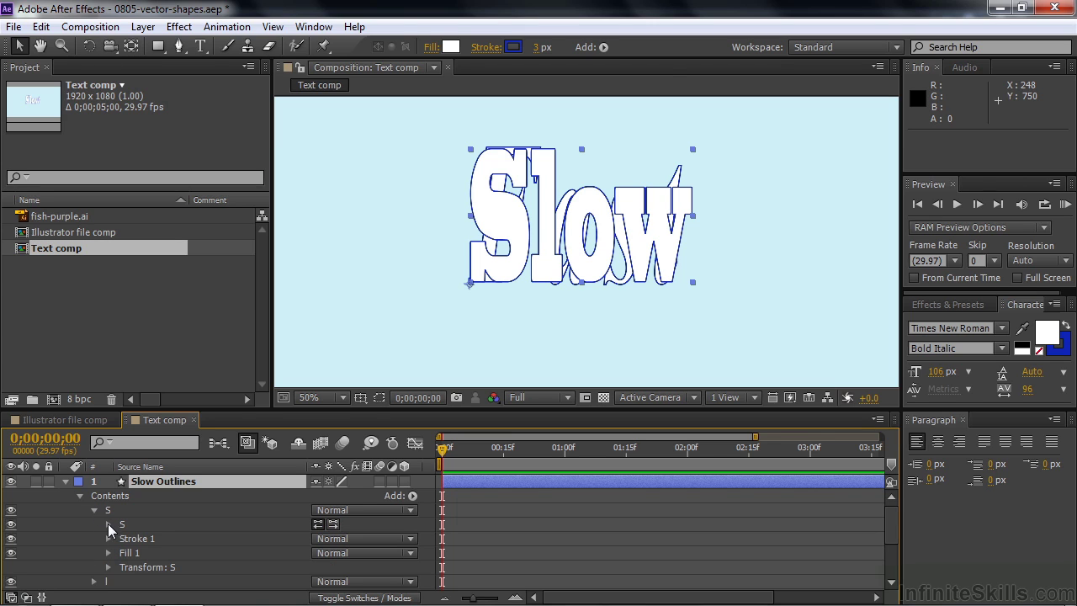
click(107, 524)
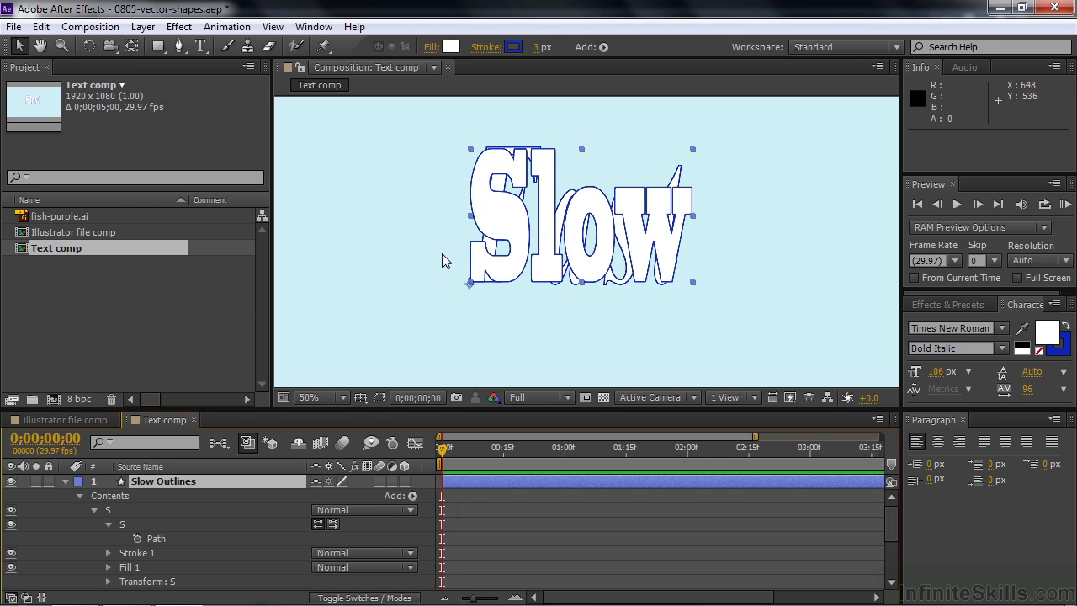
click(94, 509)
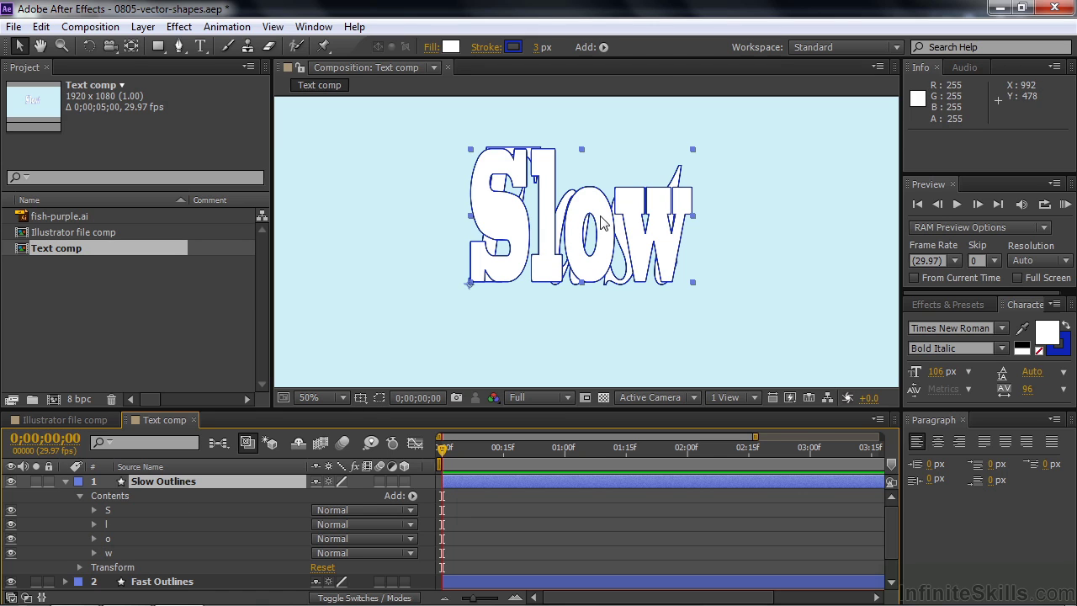
- Inspect the o letter group, toggling its paths' and Slow Outlines' visibility to compare with Fast Outlines
click(94, 538)
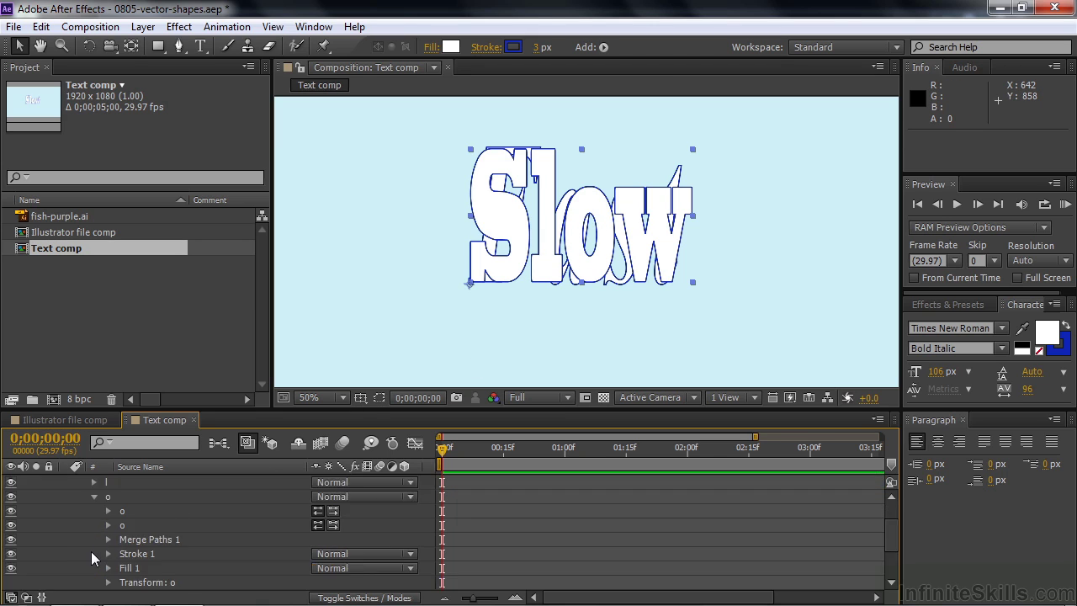
click(12, 511)
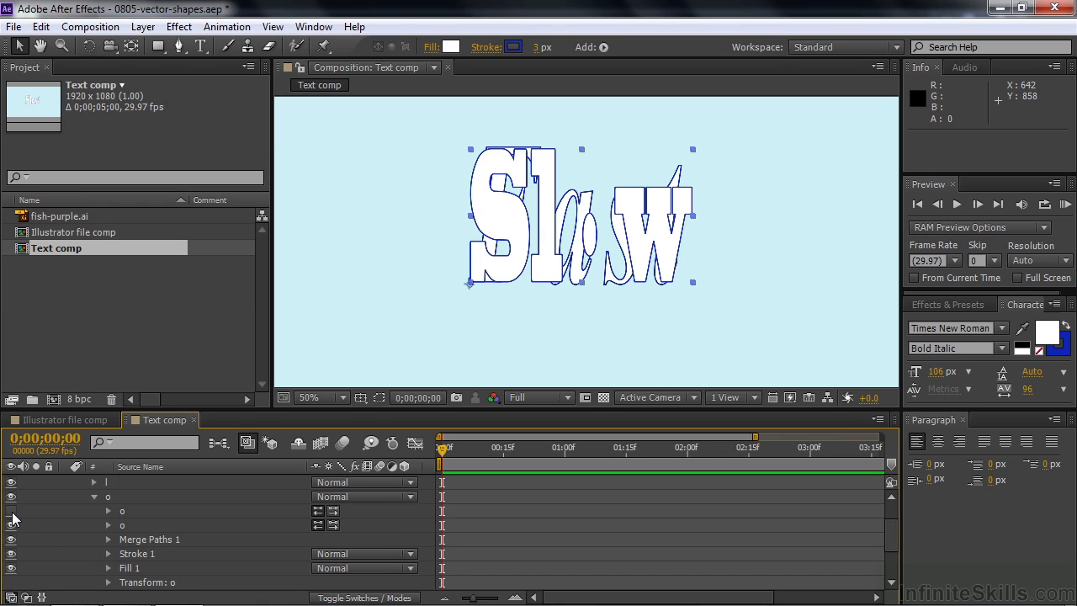
click(11, 511)
click(11, 524)
click(11, 525)
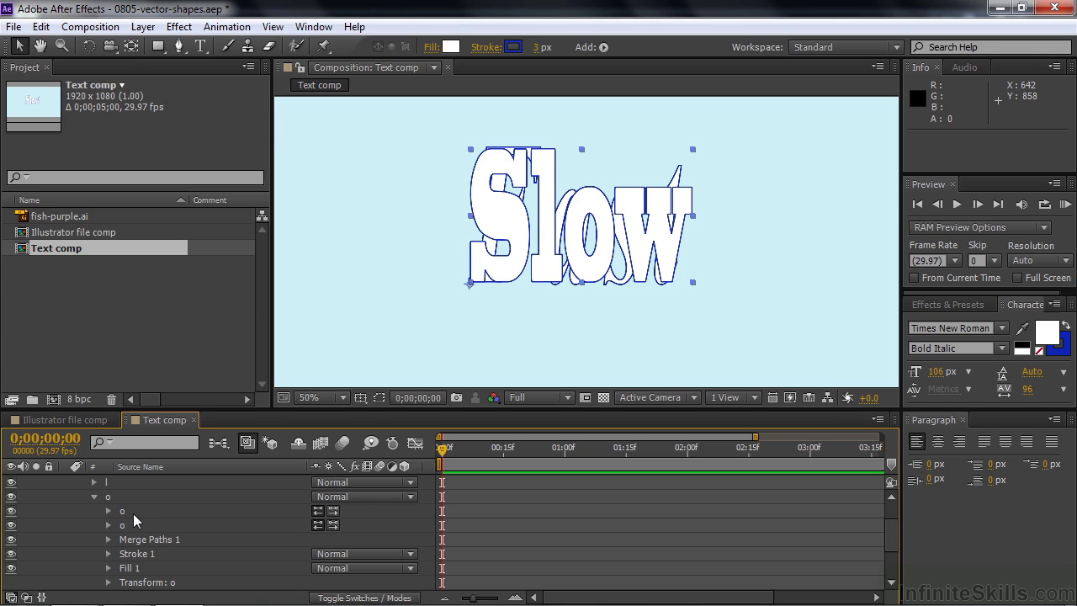
scroll(168, 524, up, 2)
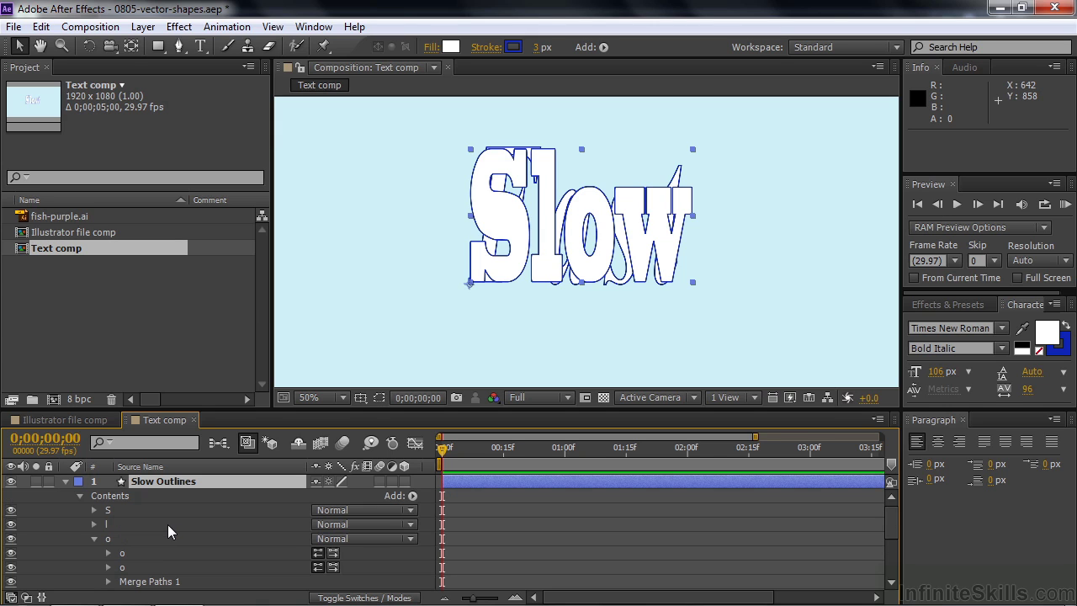
click(11, 482)
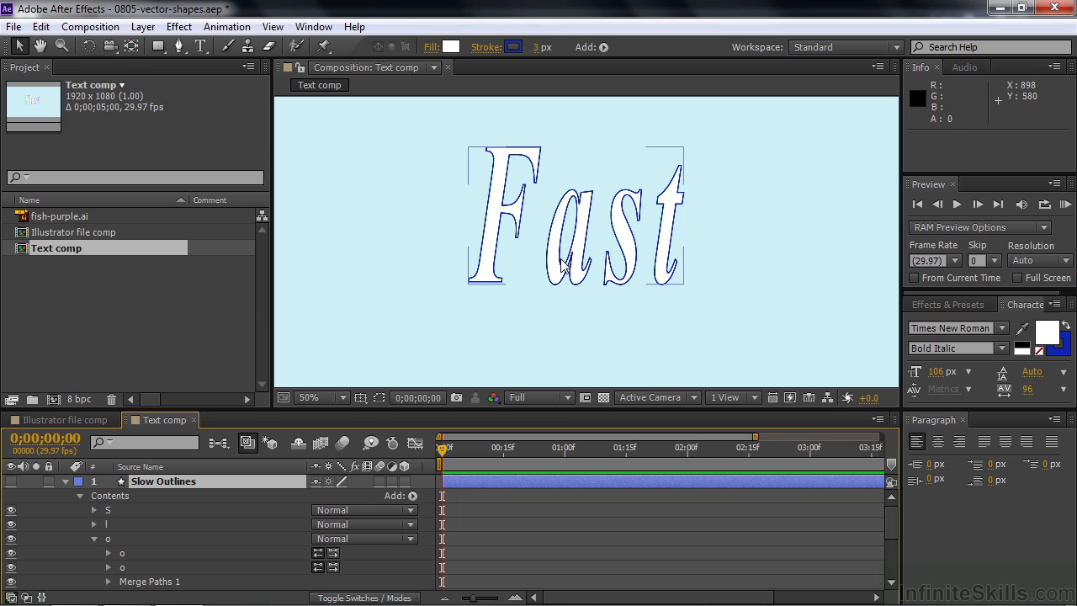
click(12, 481)
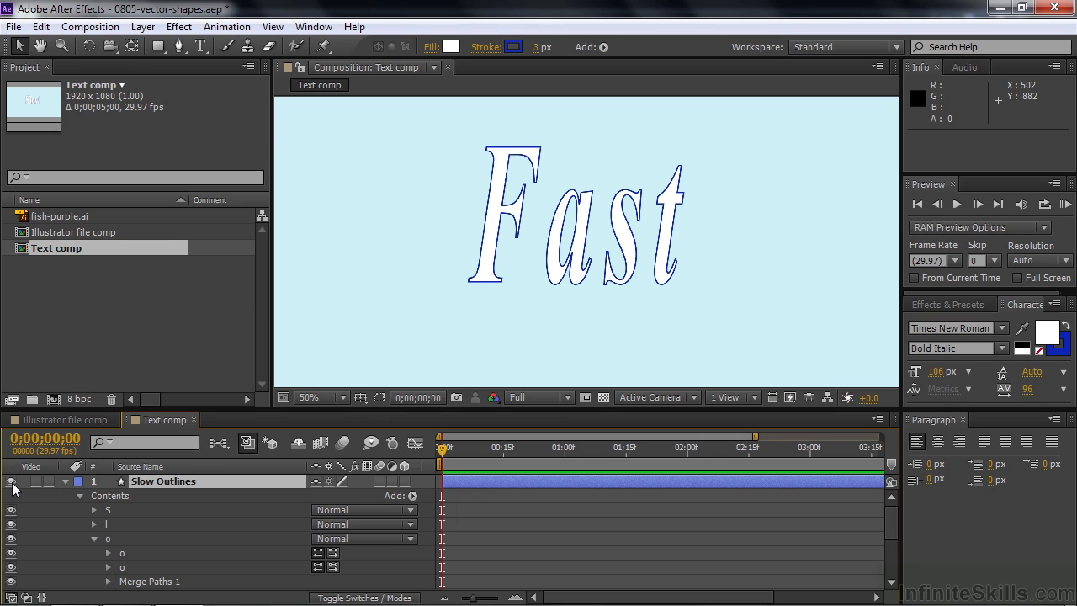
click(94, 539)
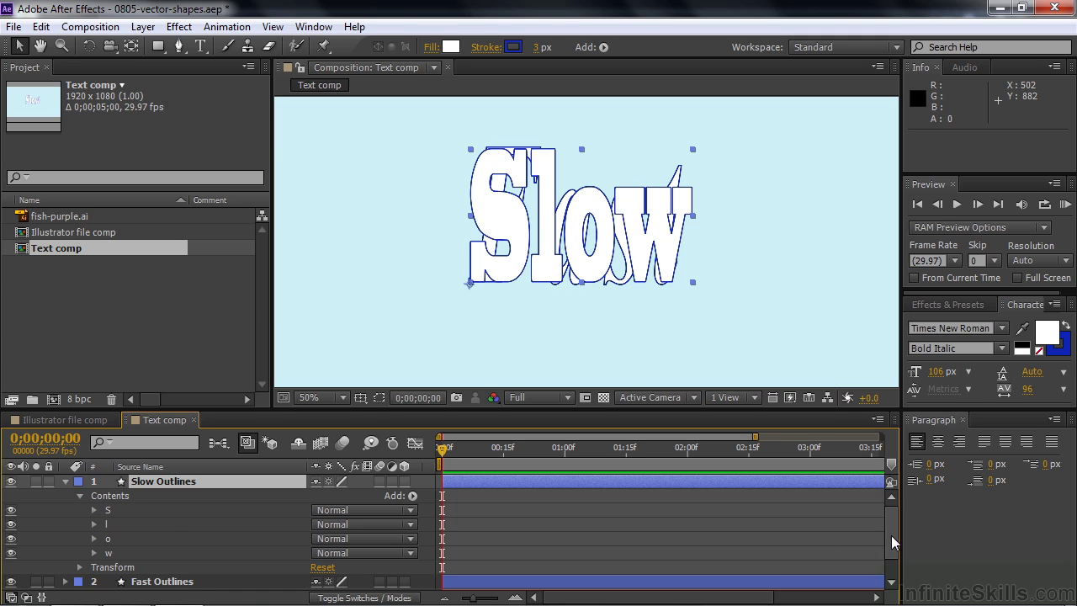
- Set a keyframe on the F path in Fast Outlines and copy it
scroll(891, 543, down, 2)
click(67, 555)
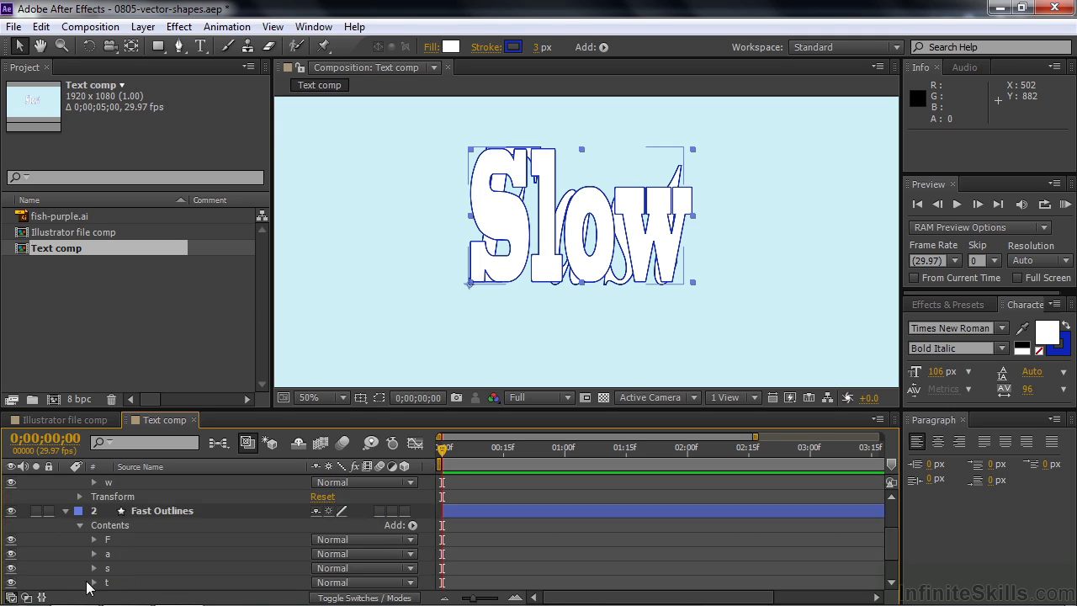
click(93, 540)
click(107, 539)
click(108, 540)
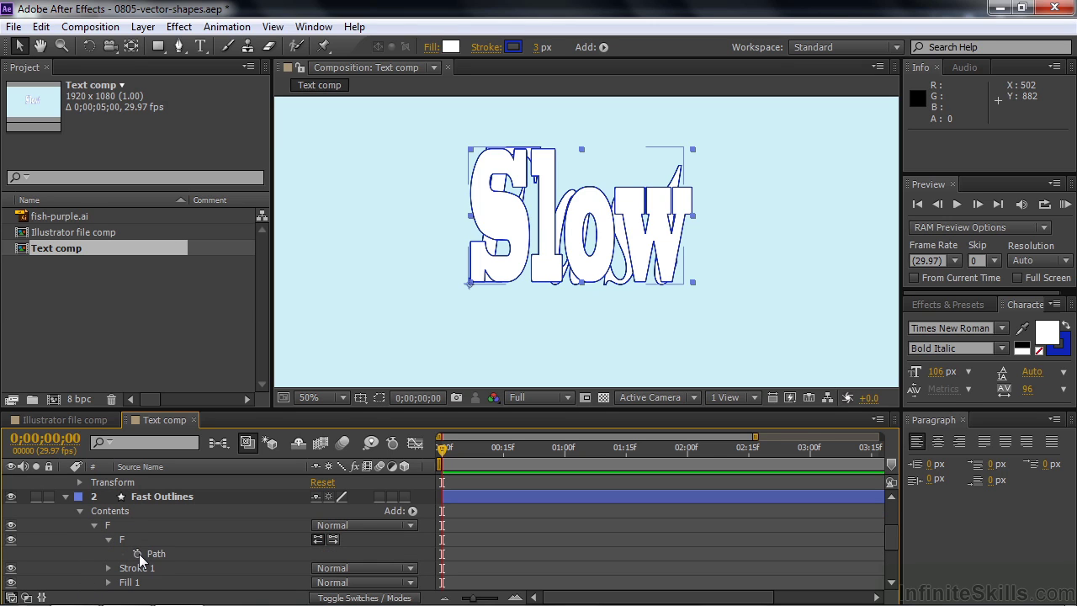
click(137, 553)
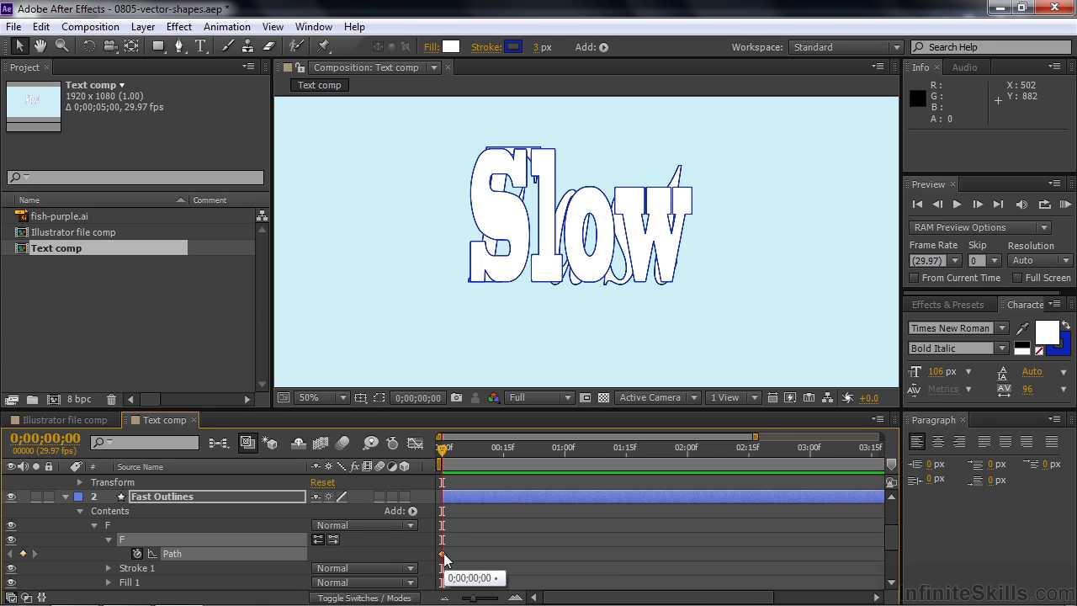
key(ctrl+c)
- Keyframe the S path, paste the F shape at 0;00;02;02, and scrub to preview the morph
scroll(340, 551, up, 3)
click(93, 509)
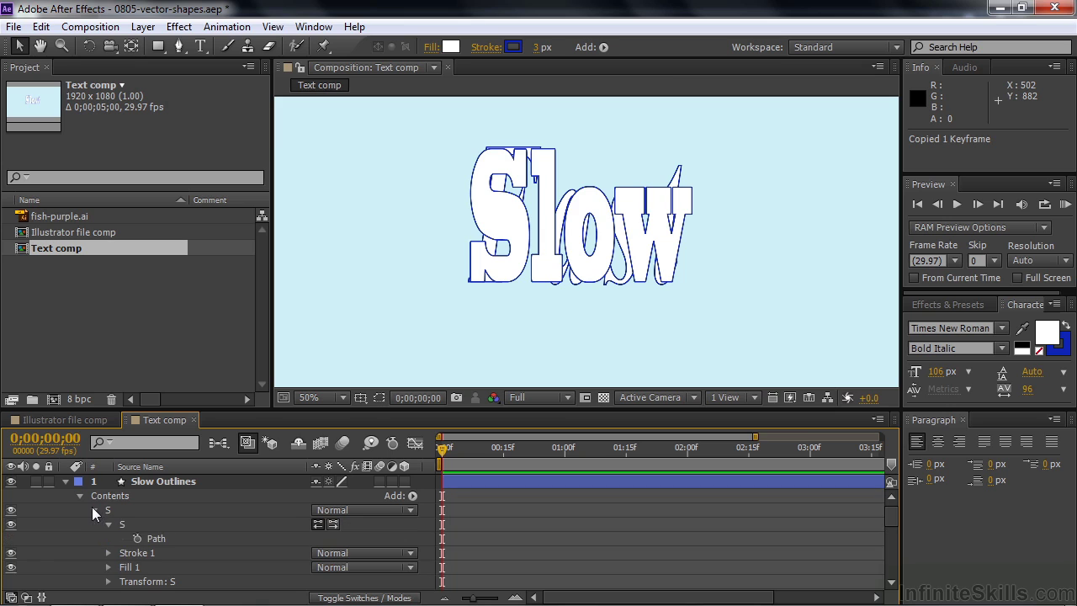
click(140, 539)
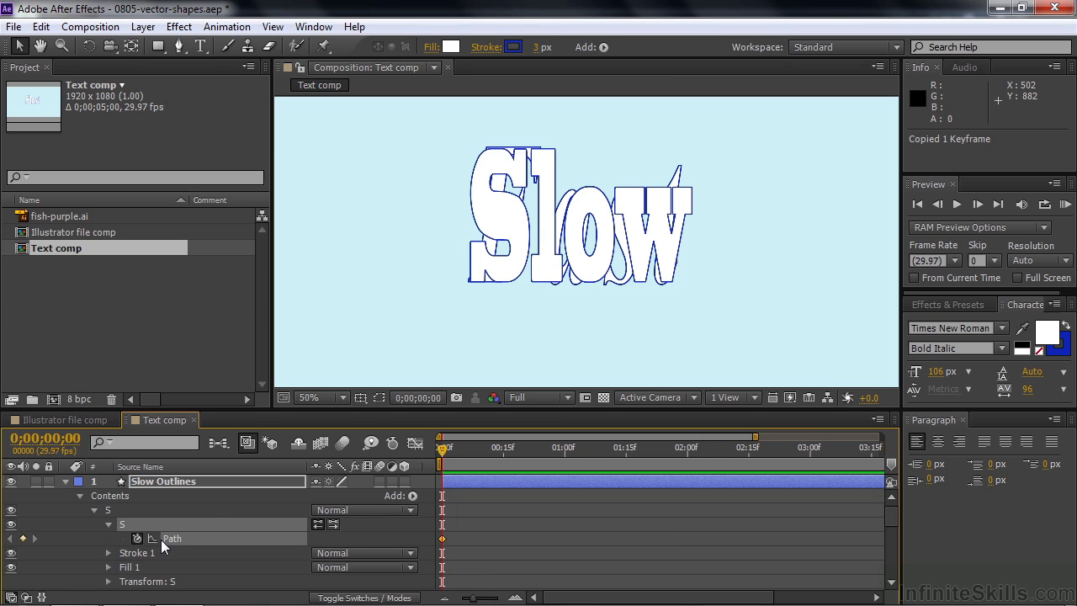
drag(444, 452, 695, 450)
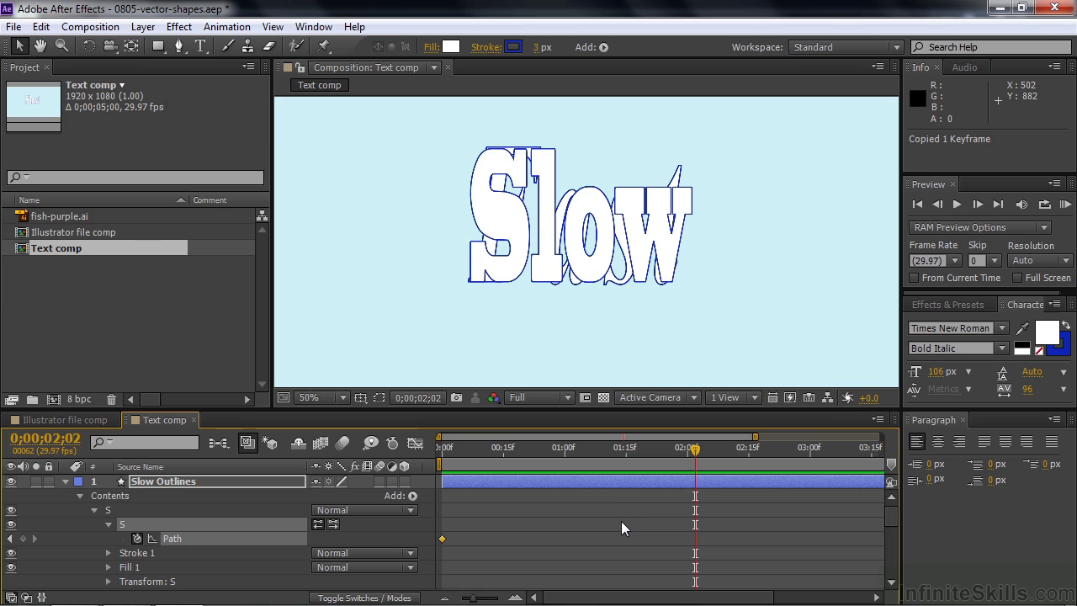
key(ctrl+v)
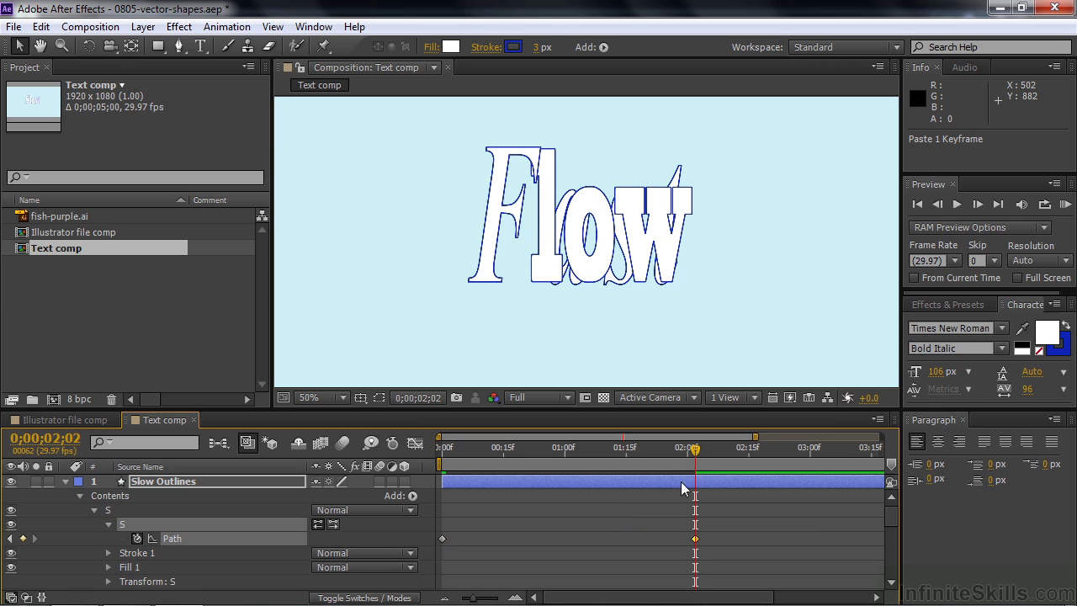
drag(693, 452, 389, 499)
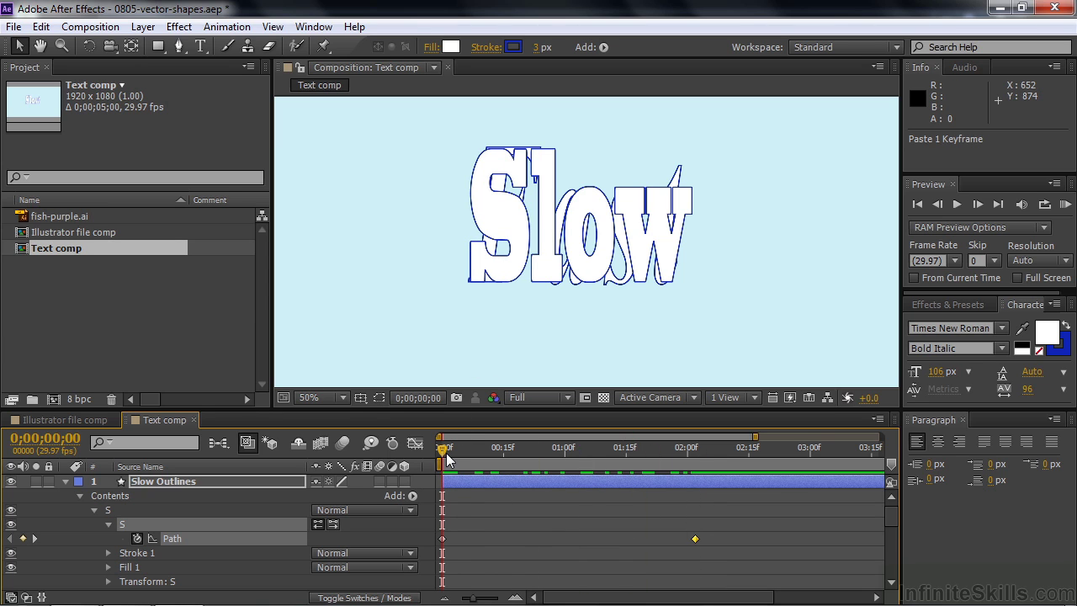
drag(441, 447, 433, 469)
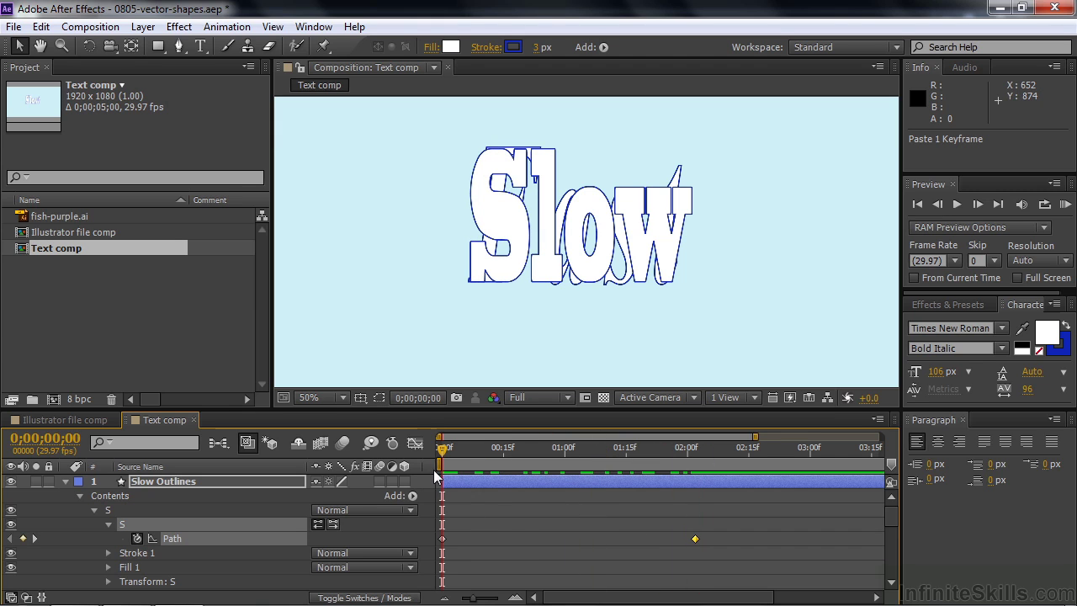
- Set a keyframe on the t path in Fast Outlines and copy it
click(93, 509)
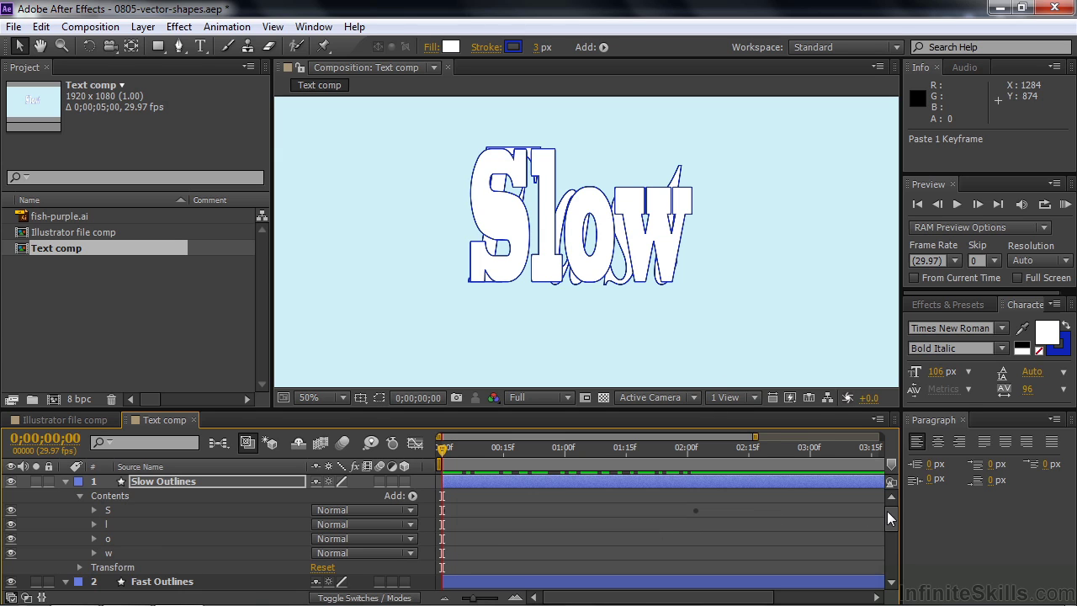
drag(887, 517, 892, 555)
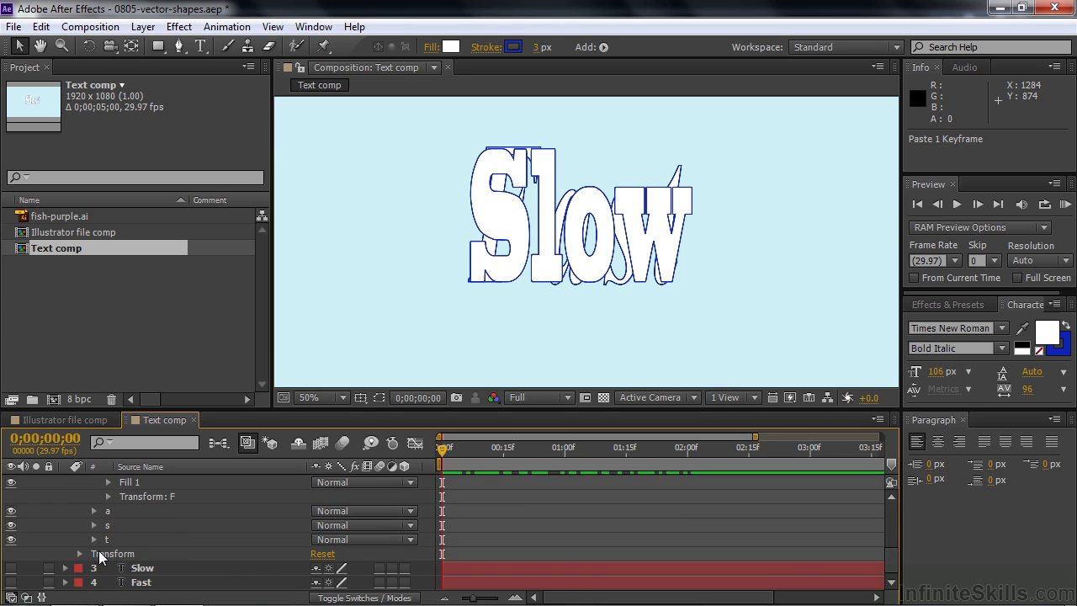
click(93, 539)
click(108, 540)
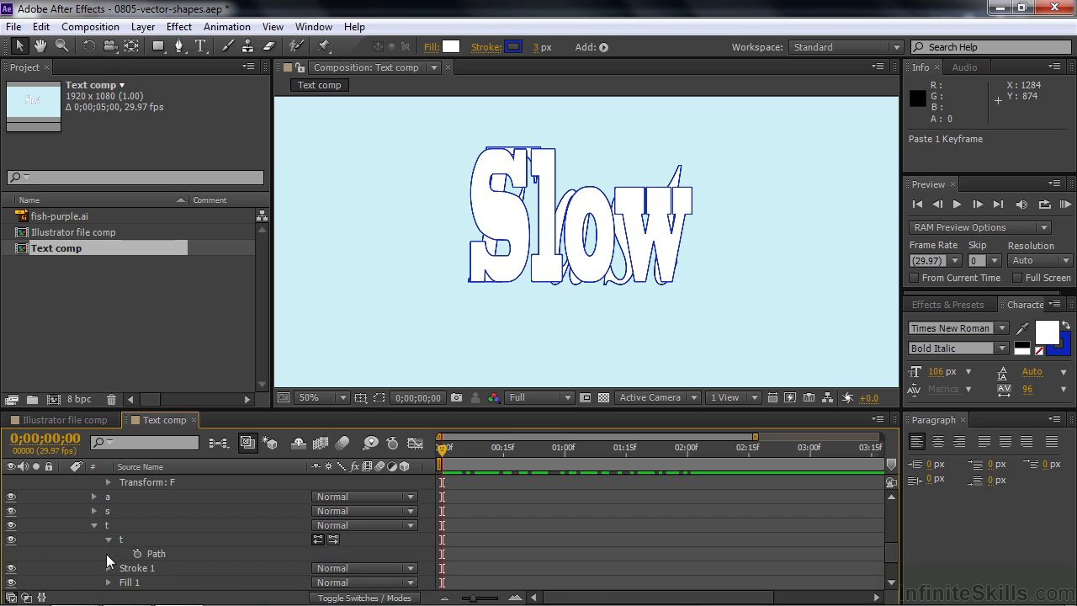
click(137, 554)
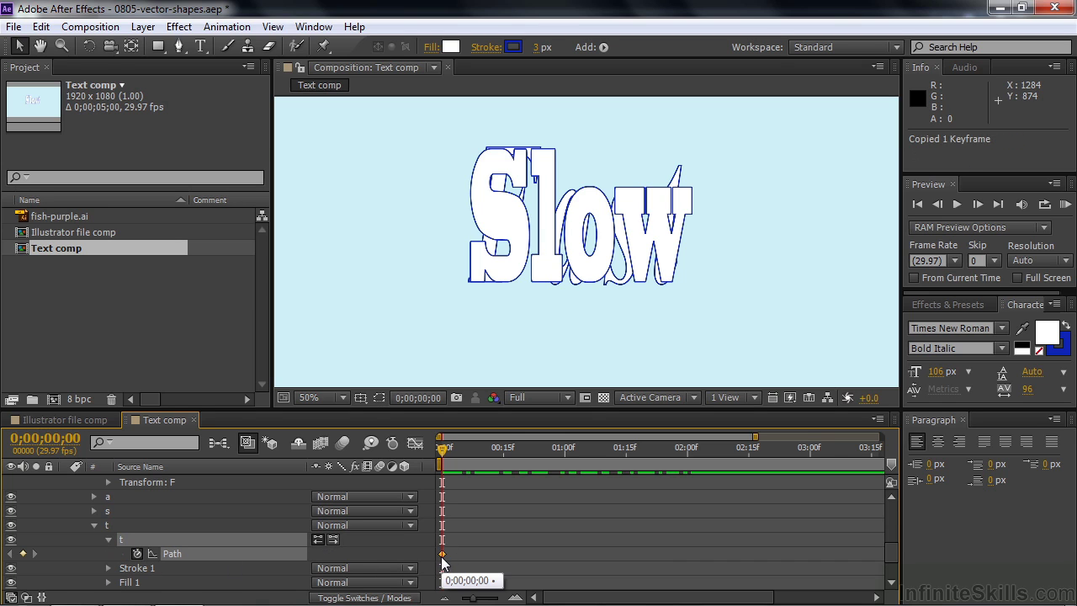
key(ctrl+c)
- Keyframe the w path at 0;00, paste the t shape at 0;00;02;02, and return to start
scroll(412, 555, up, 5)
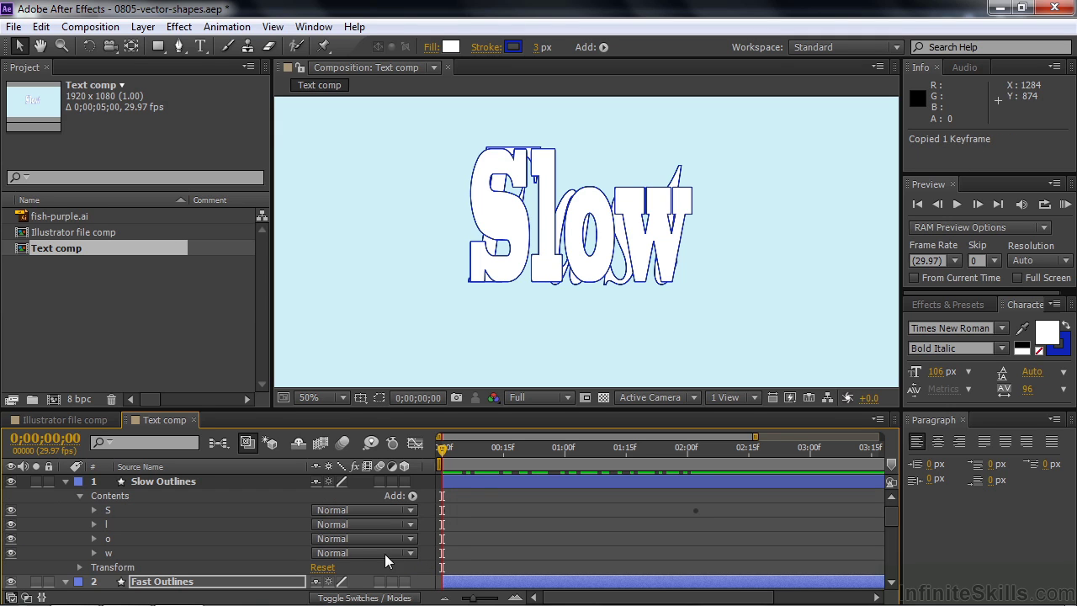
click(93, 553)
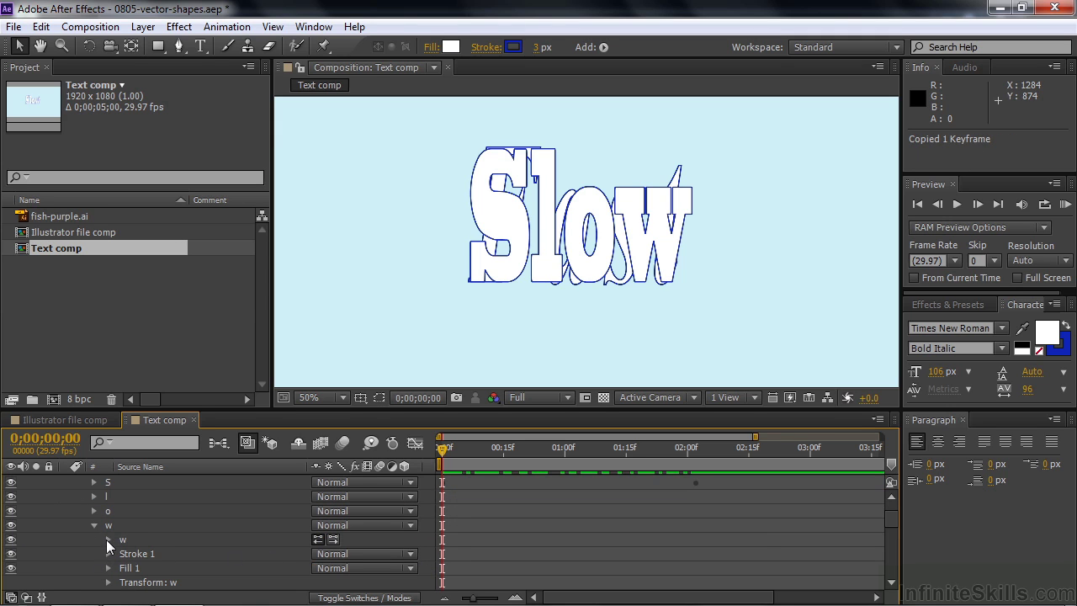
click(108, 540)
click(138, 554)
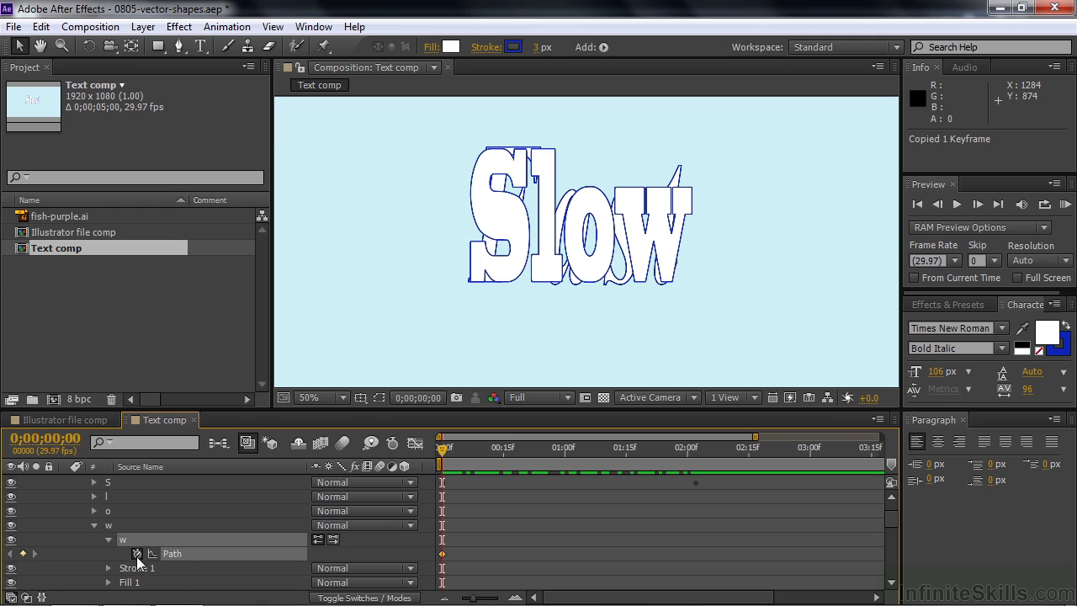
drag(448, 451, 696, 452)
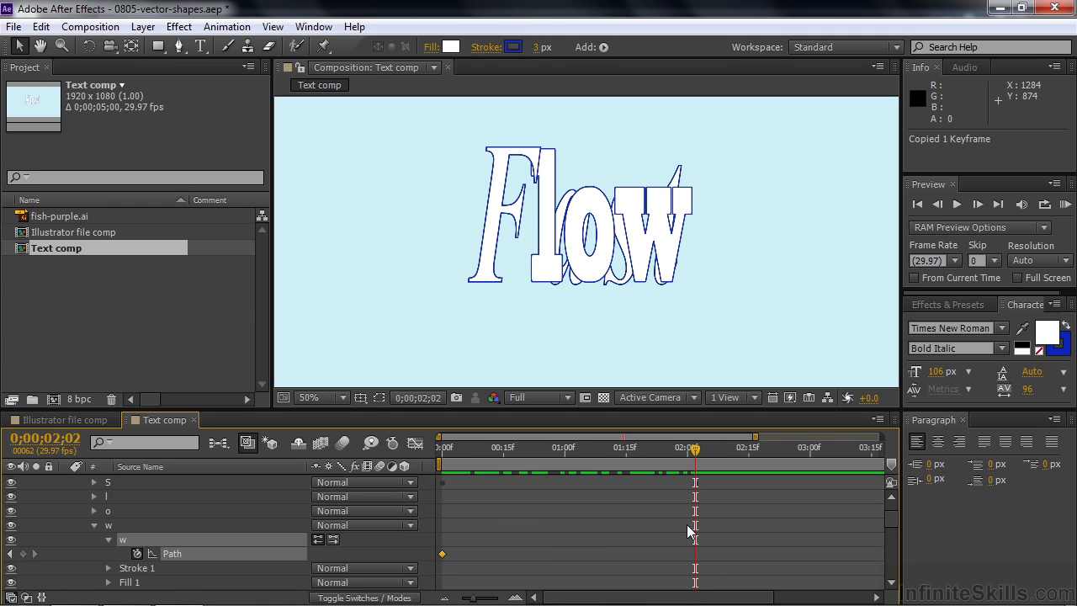
key(ctrl+v)
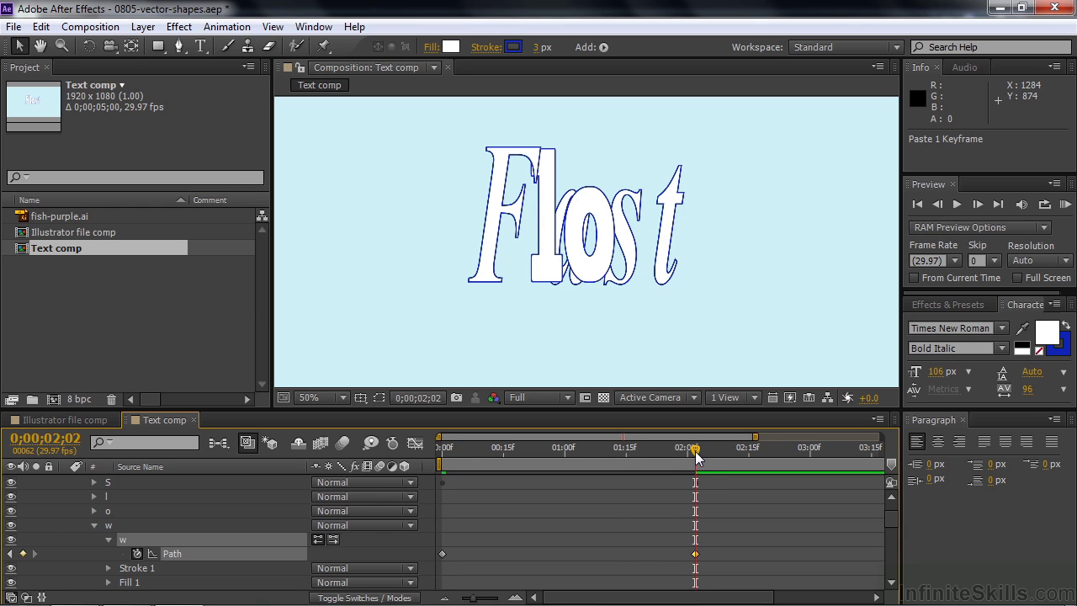
drag(696, 453, 447, 477)
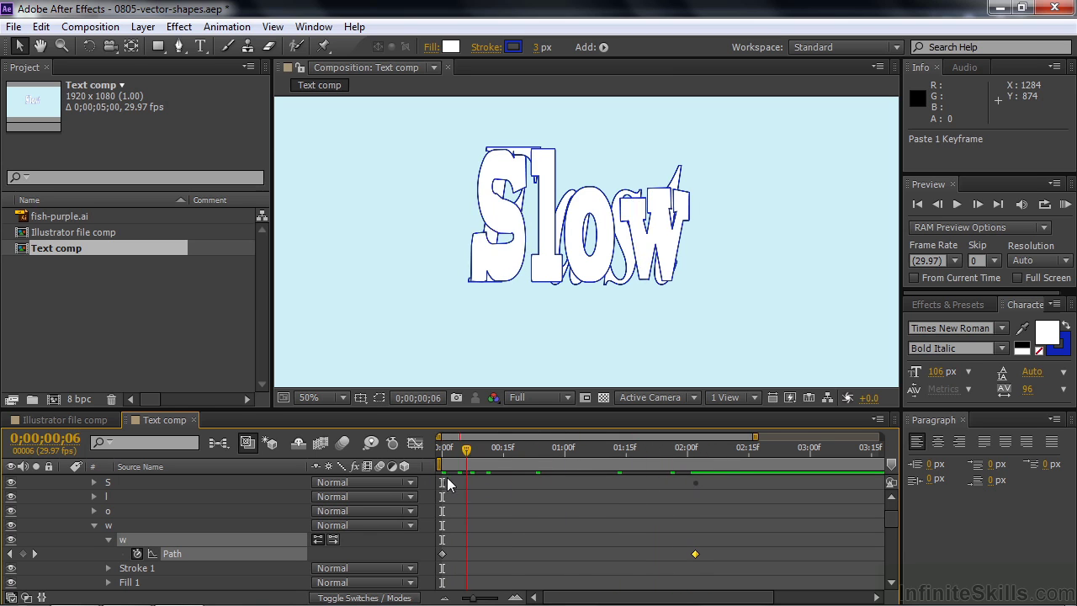
- Collapse Fast's t and F groups and expand the a group to show its two Path properties
click(93, 525)
scroll(118, 588, down, 2)
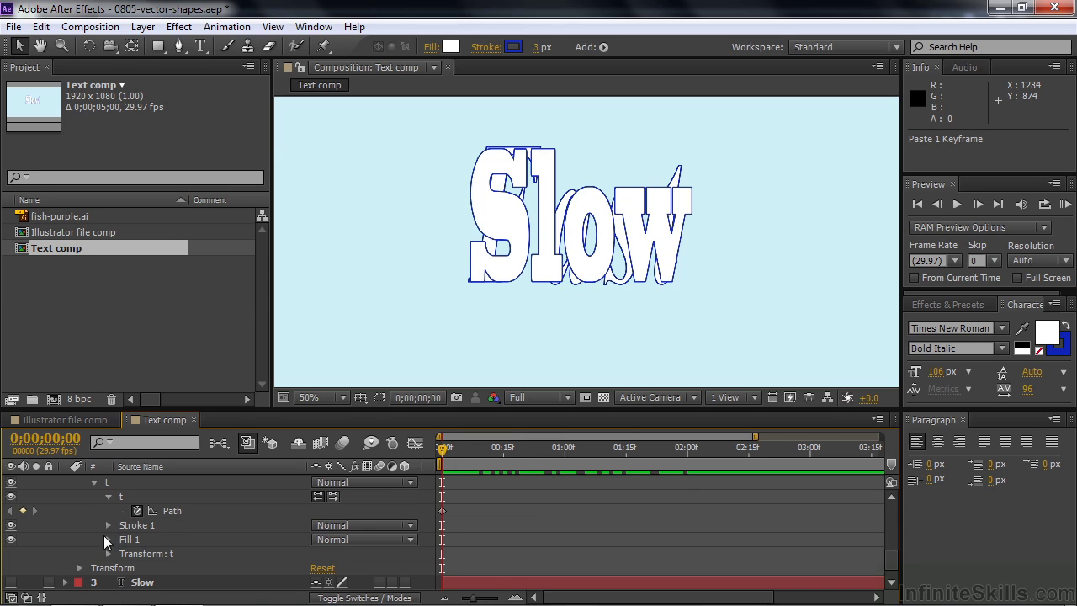
click(95, 482)
scroll(142, 527, up, 5)
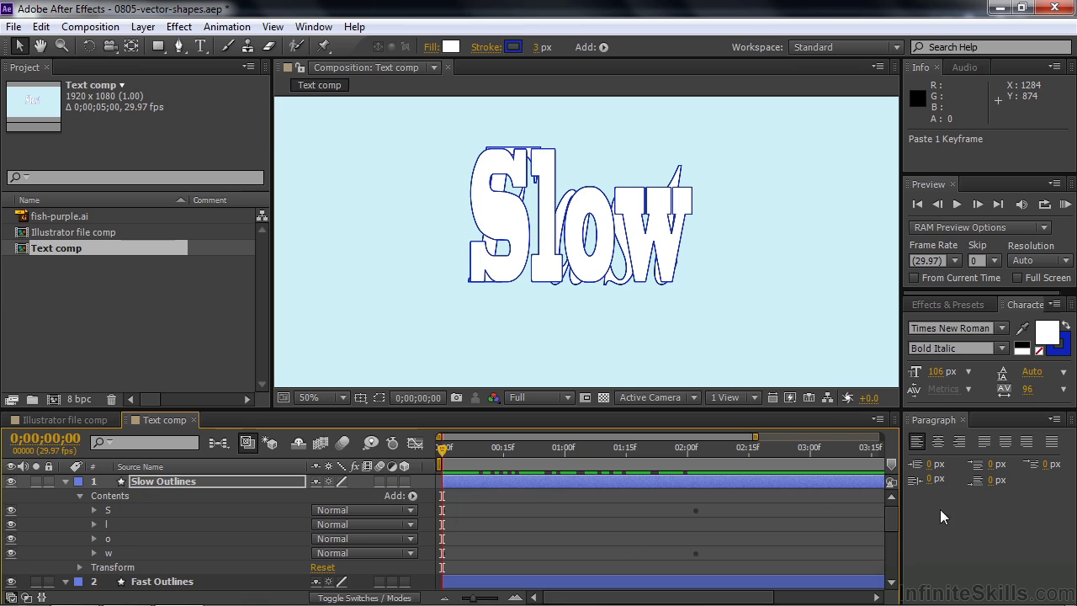
scroll(890, 519, down, 5)
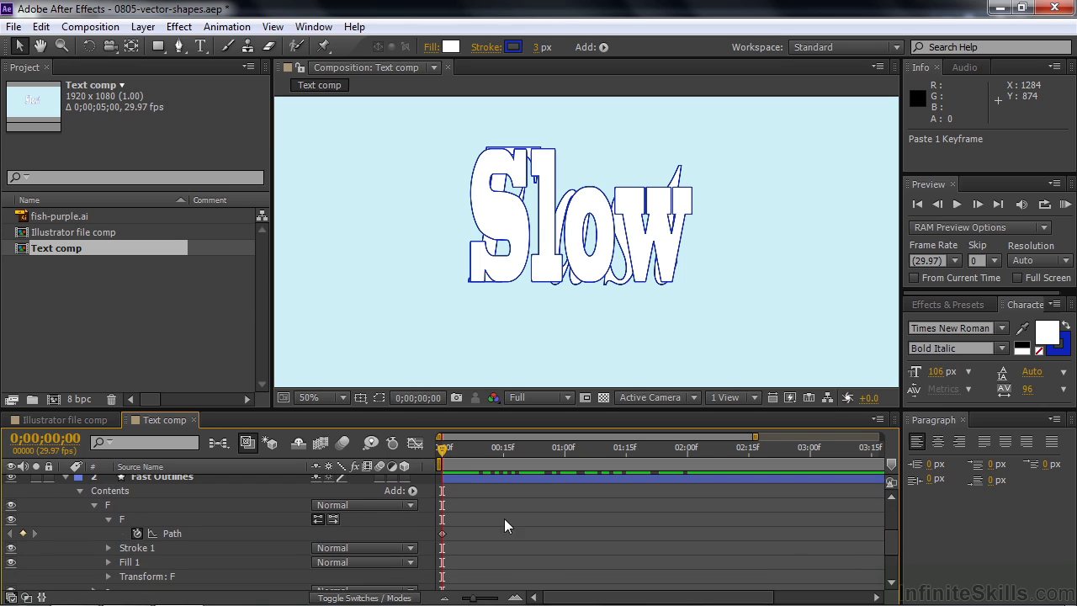
click(95, 505)
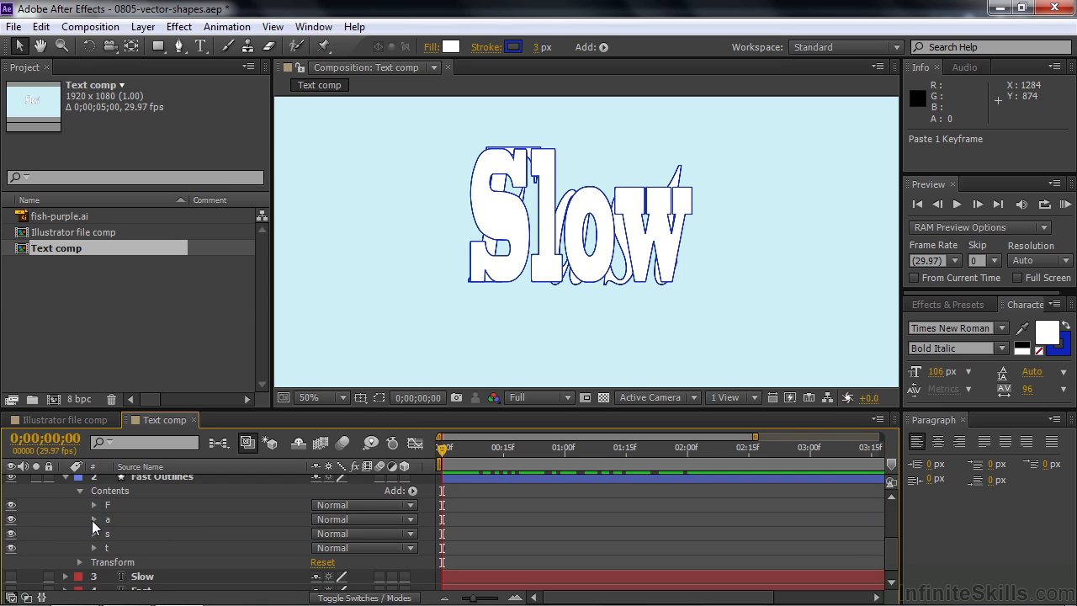
click(94, 520)
scroll(98, 572, down, 1)
click(108, 511)
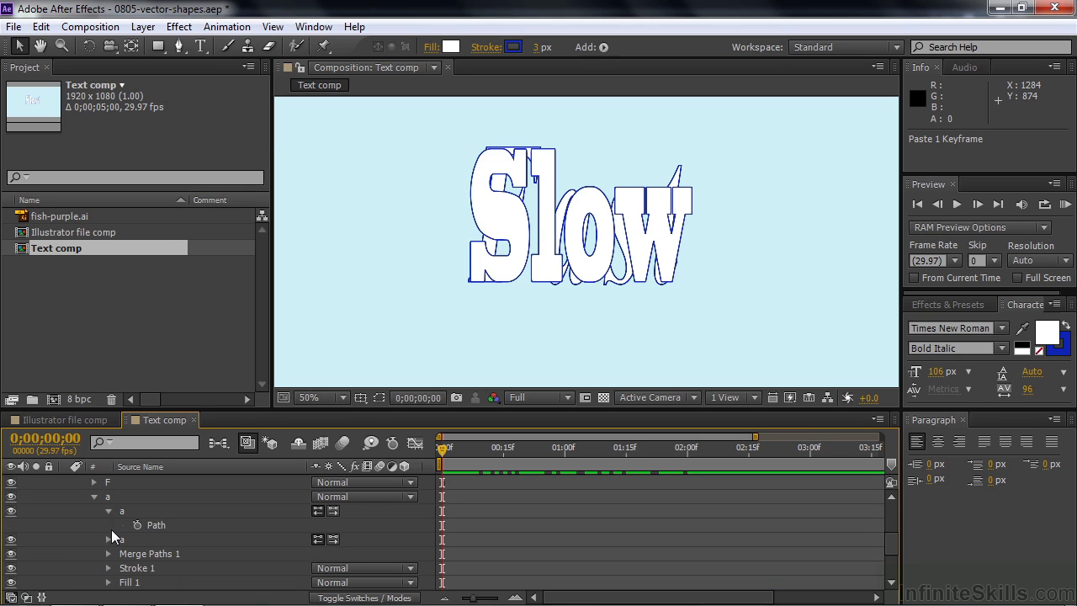
click(108, 539)
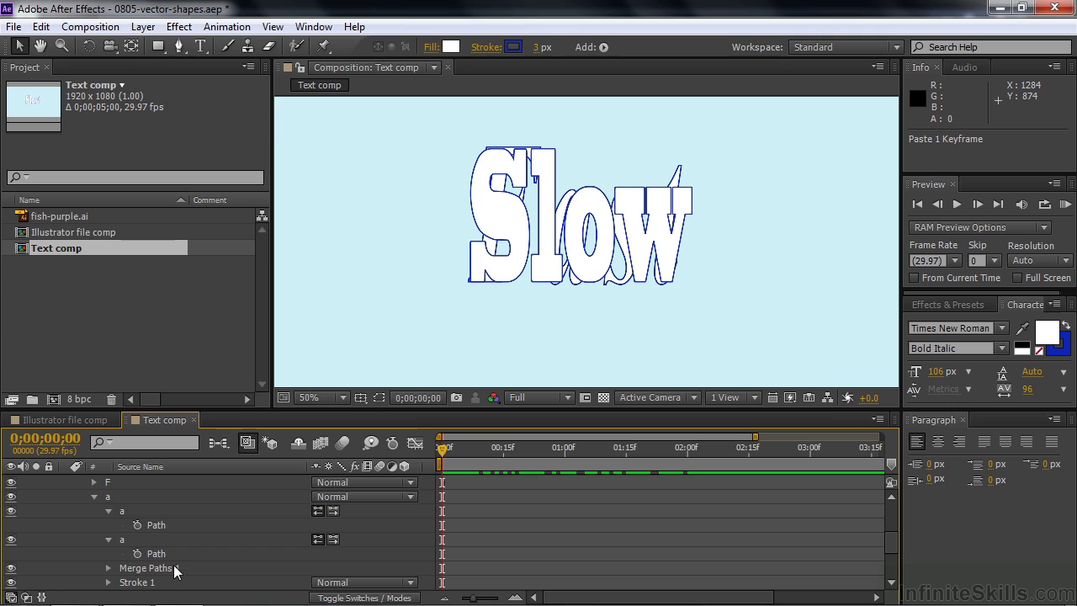
drag(892, 540, 670, 495)
- Select the l path group in Slow Outlines and duplicate it with Ctrl+D as l 2
click(94, 524)
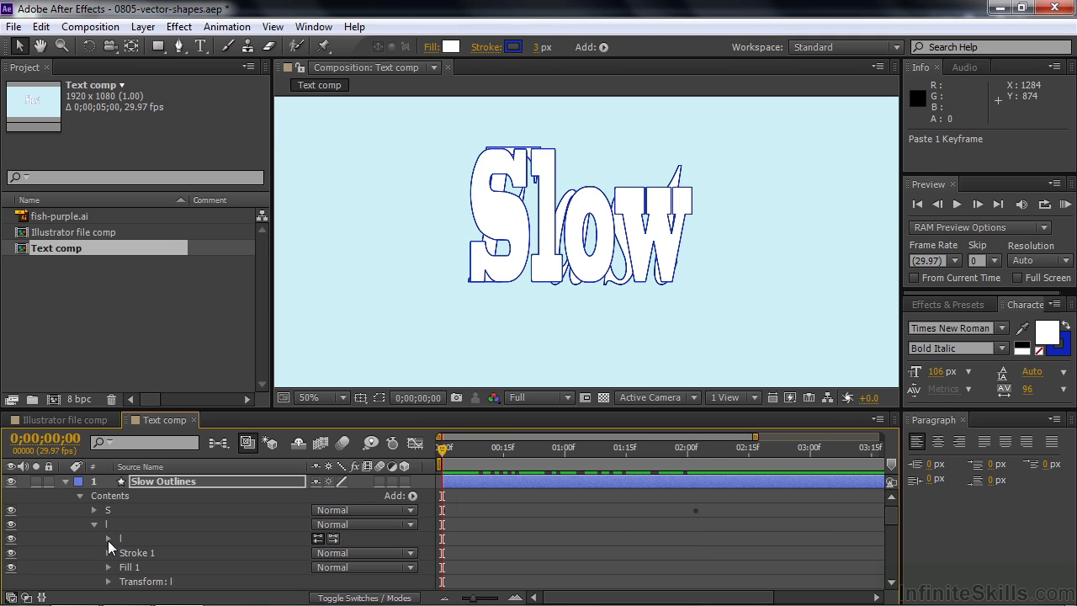
click(108, 539)
click(121, 538)
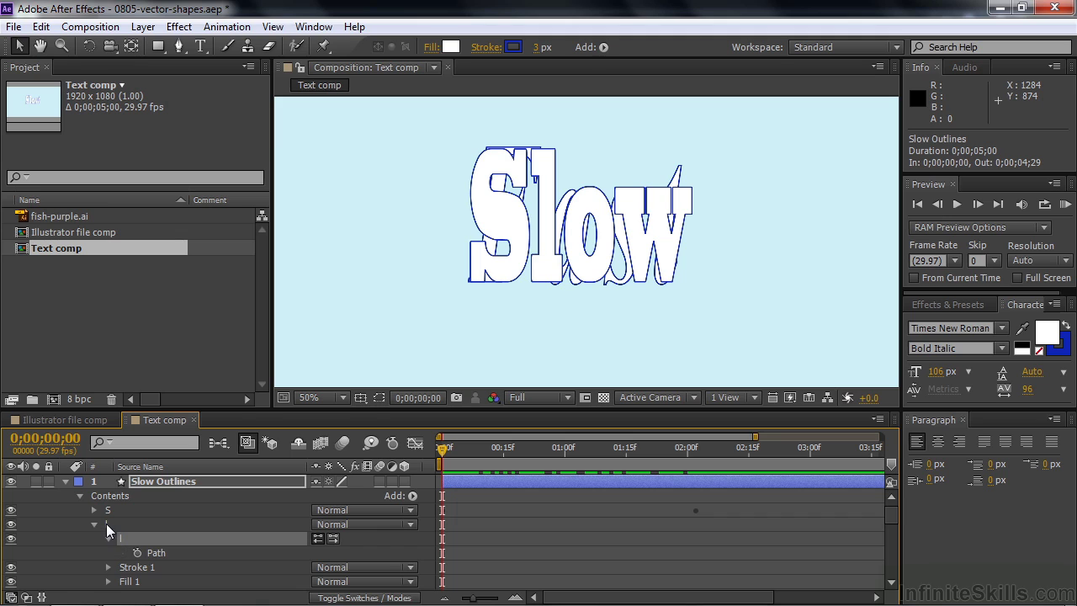
click(106, 524)
click(107, 539)
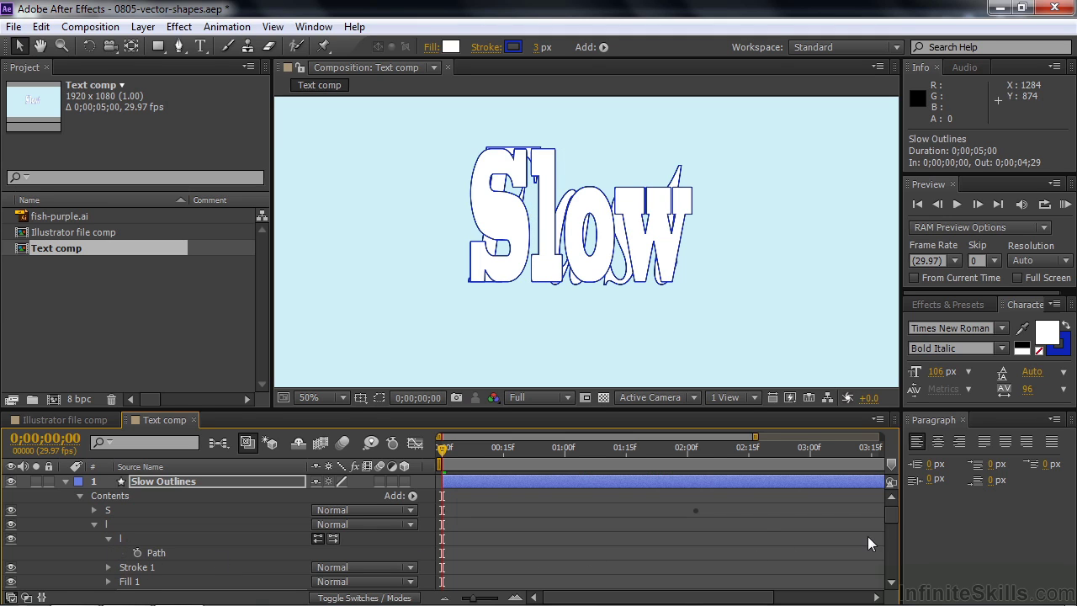
key(ctrl+d)
drag(893, 516, 893, 520)
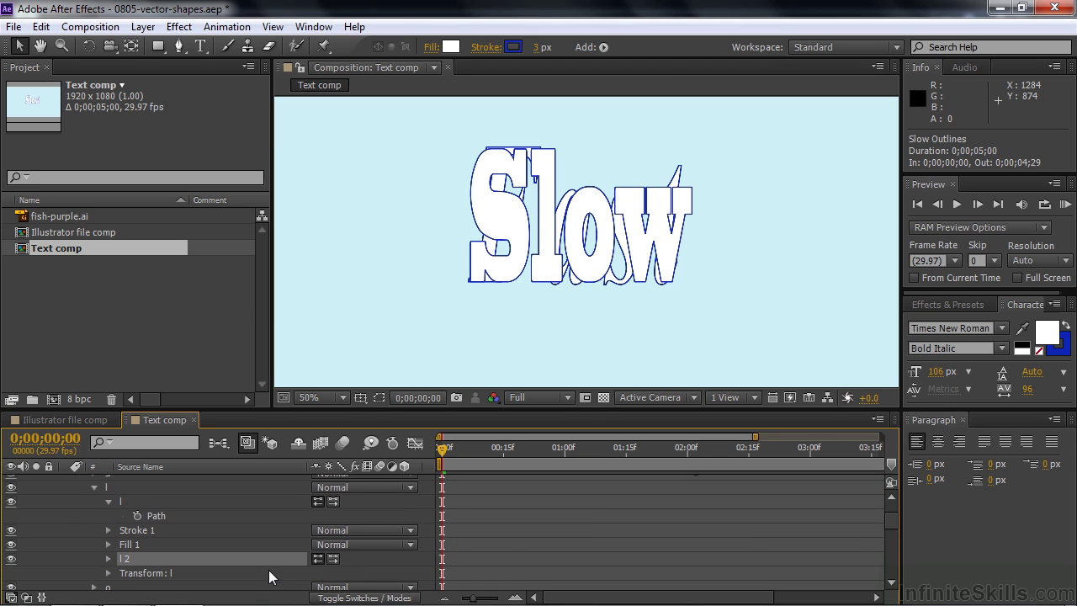
click(107, 559)
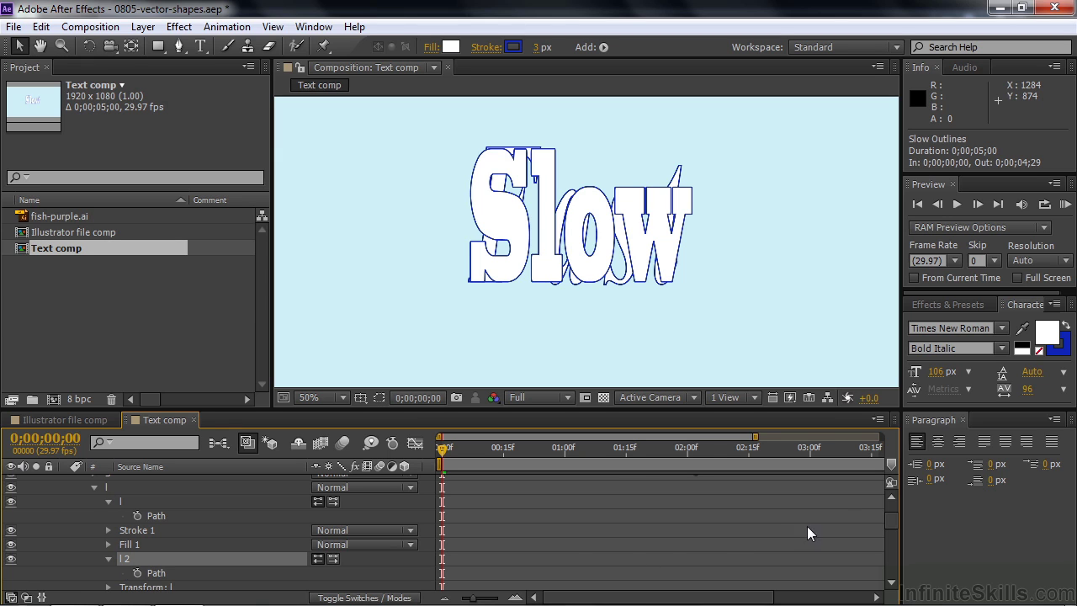
drag(893, 516, 889, 549)
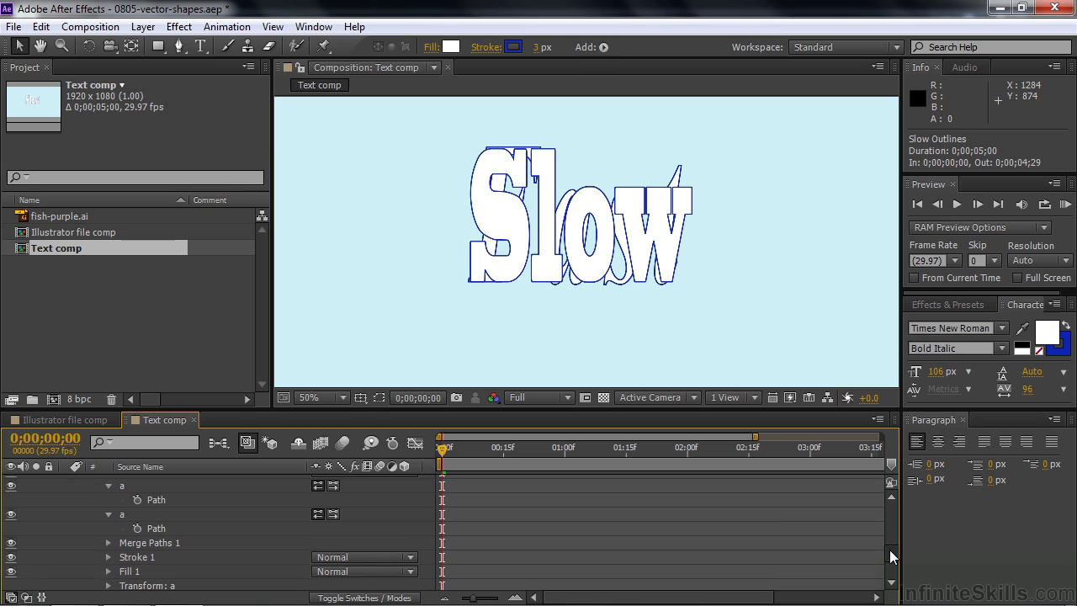
- Keyframe and copy Fast's first a path, then paste it onto the l path at 0;00;02;02
click(137, 498)
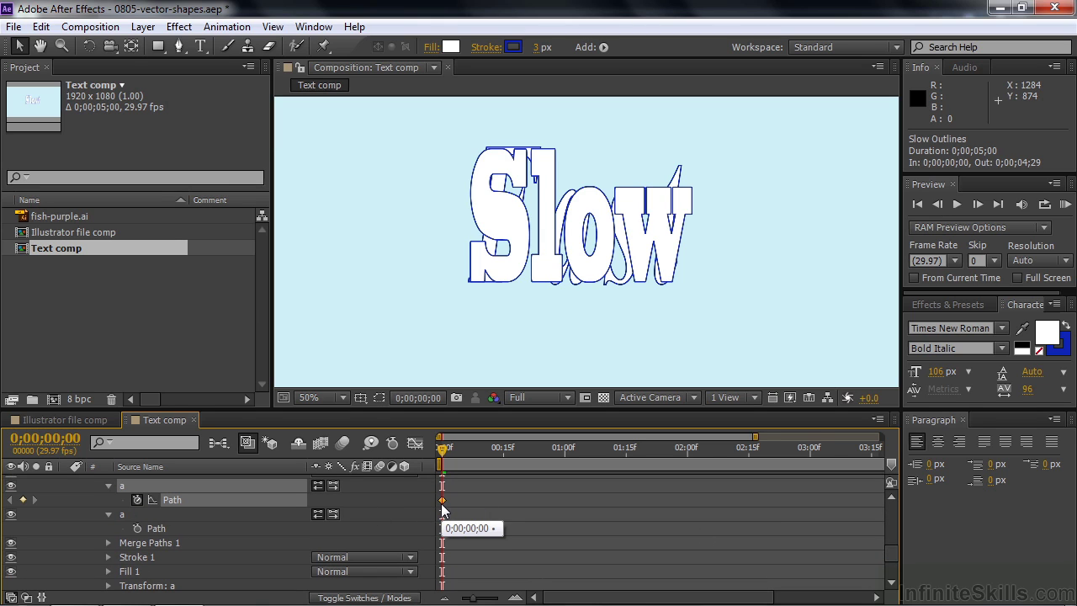
key(ctrl+c)
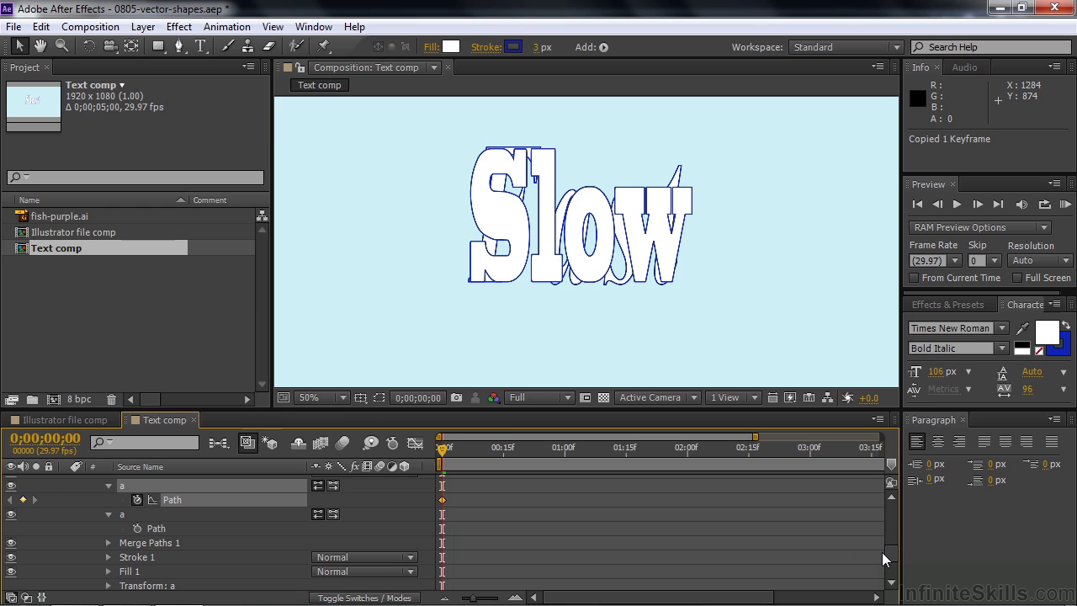
drag(885, 552, 888, 521)
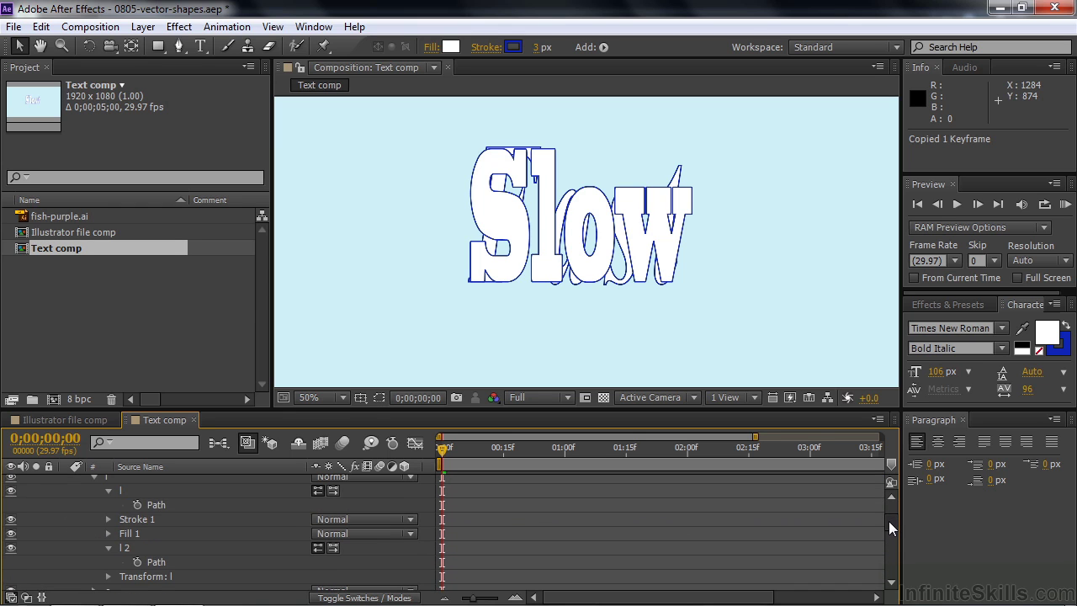
scroll(653, 503, up, 2)
click(137, 543)
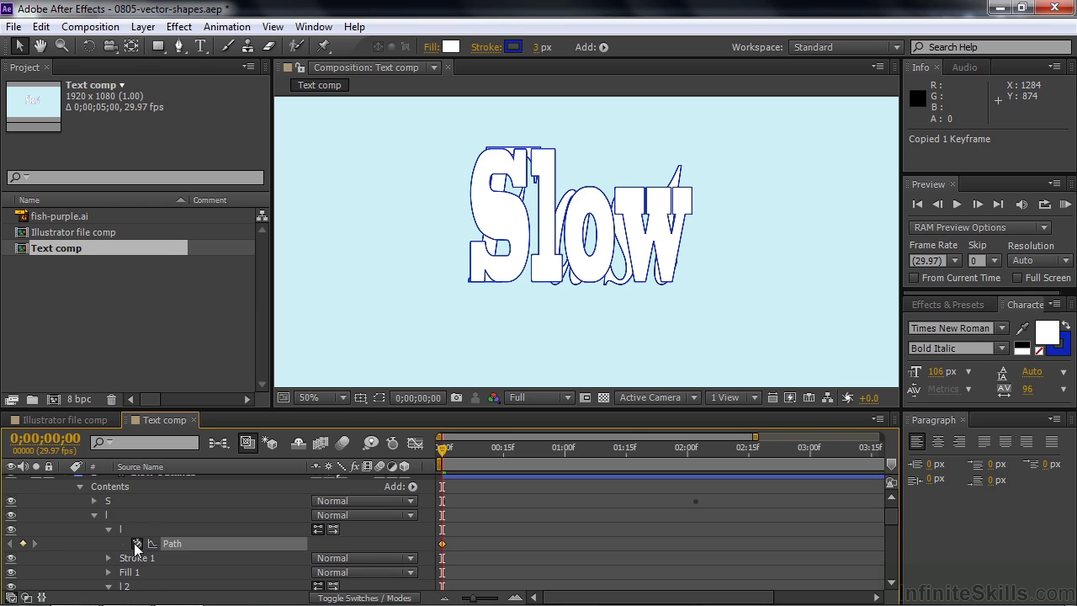
drag(442, 451, 695, 460)
key(ctrl+v)
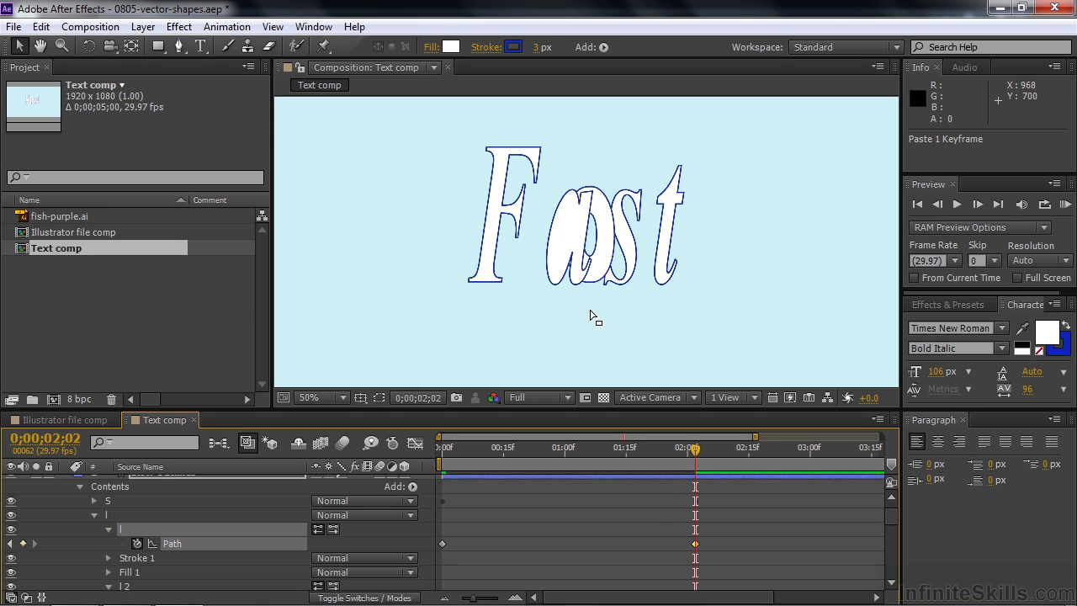
- Copy Fast's second a path keyframe and paste it onto the keyframed l 2 path at 0;00;02;02
drag(697, 457, 421, 488)
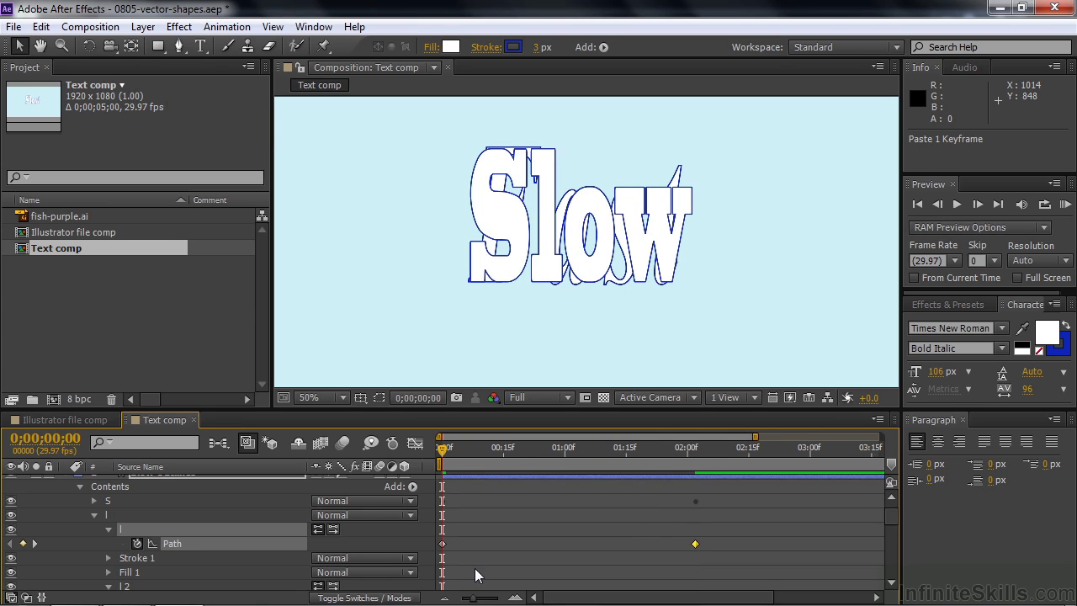
drag(886, 513, 893, 549)
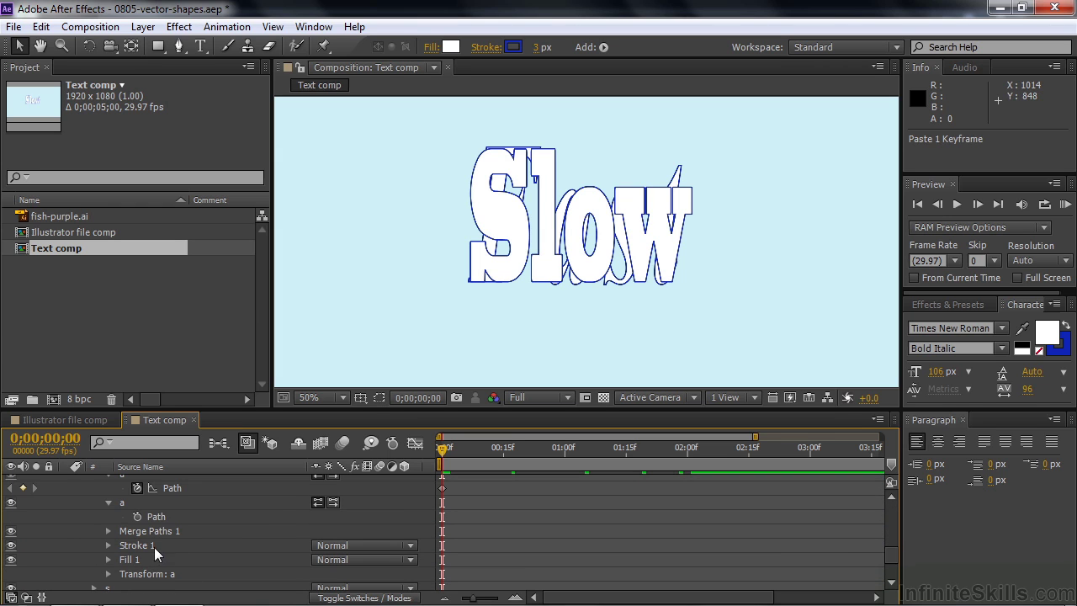
click(138, 517)
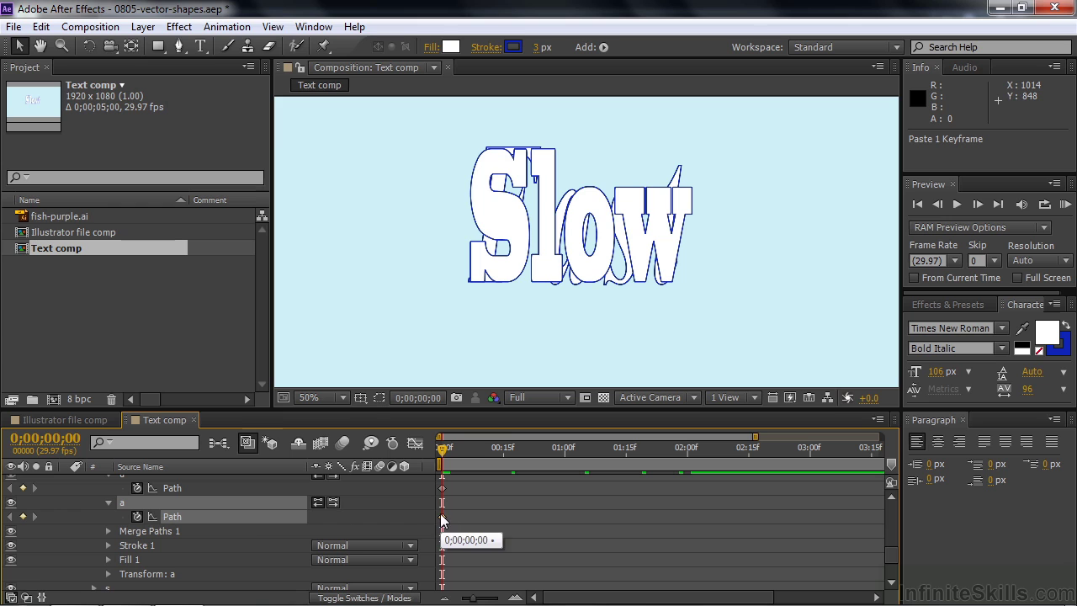
key(ctrl+c)
drag(889, 552, 889, 518)
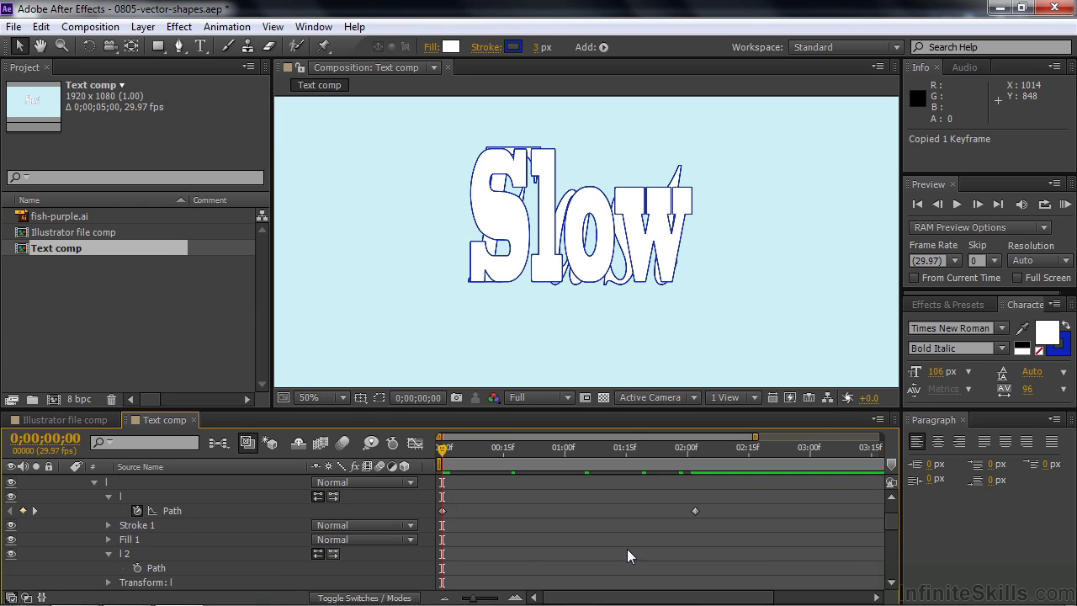
click(138, 568)
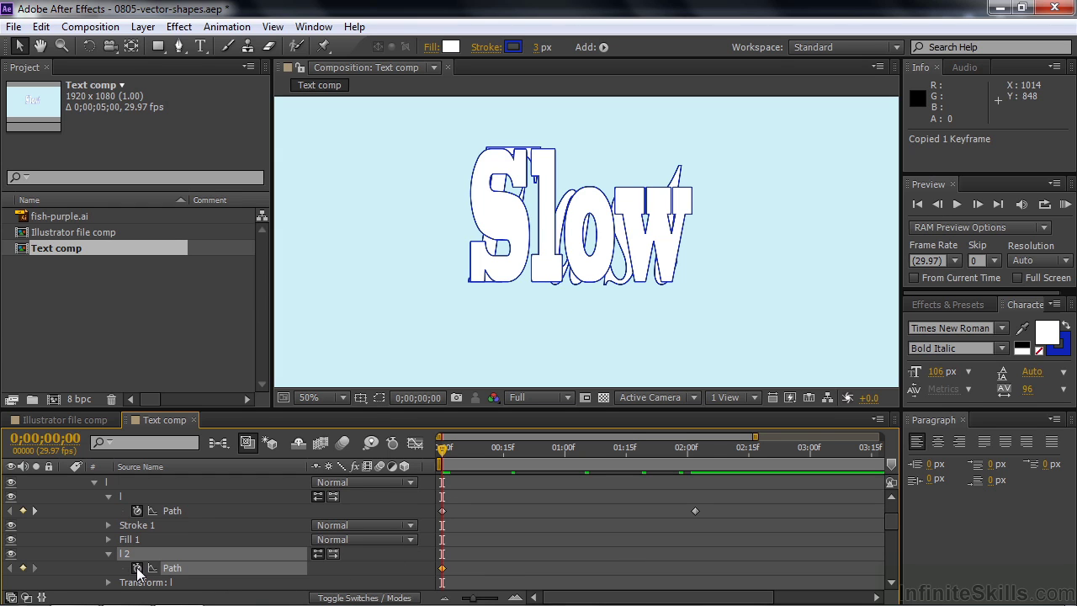
drag(441, 447, 696, 473)
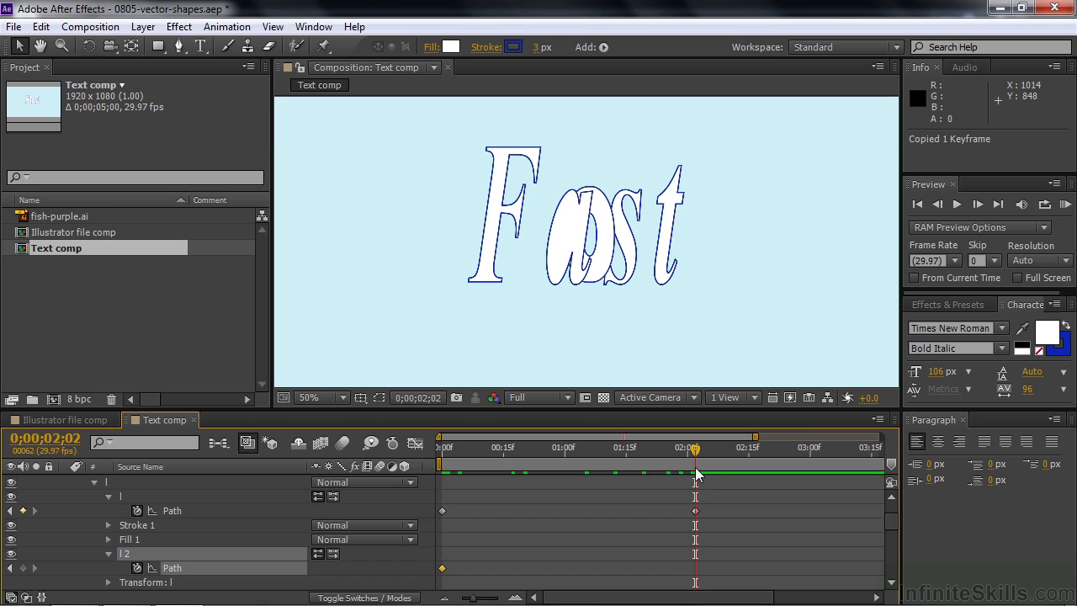
key(ctrl+v)
- Move the l 2 path group above the l group and scrub back toward the start
click(132, 553)
drag(131, 553, 127, 494)
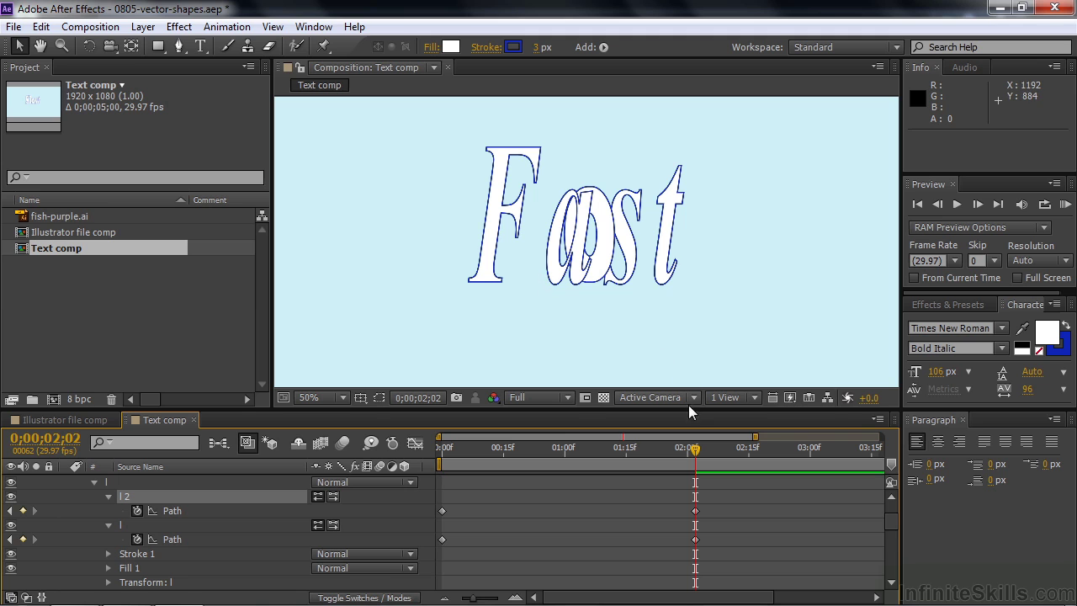
drag(695, 448, 401, 482)
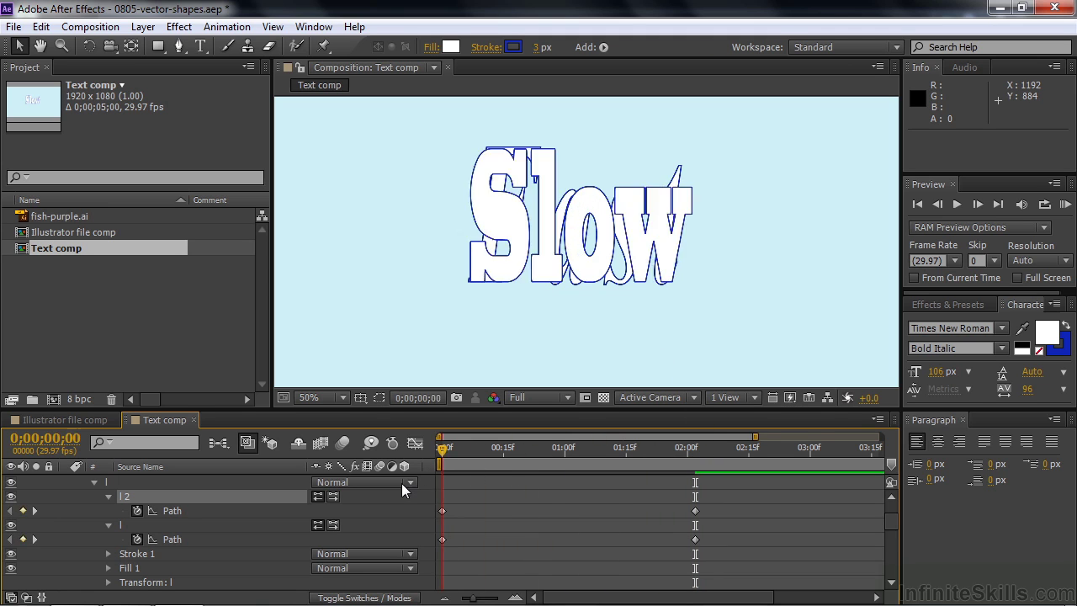
- Reveal both o Path properties in Slow Outlines and copy the Path keyframe of Fast's s
click(94, 482)
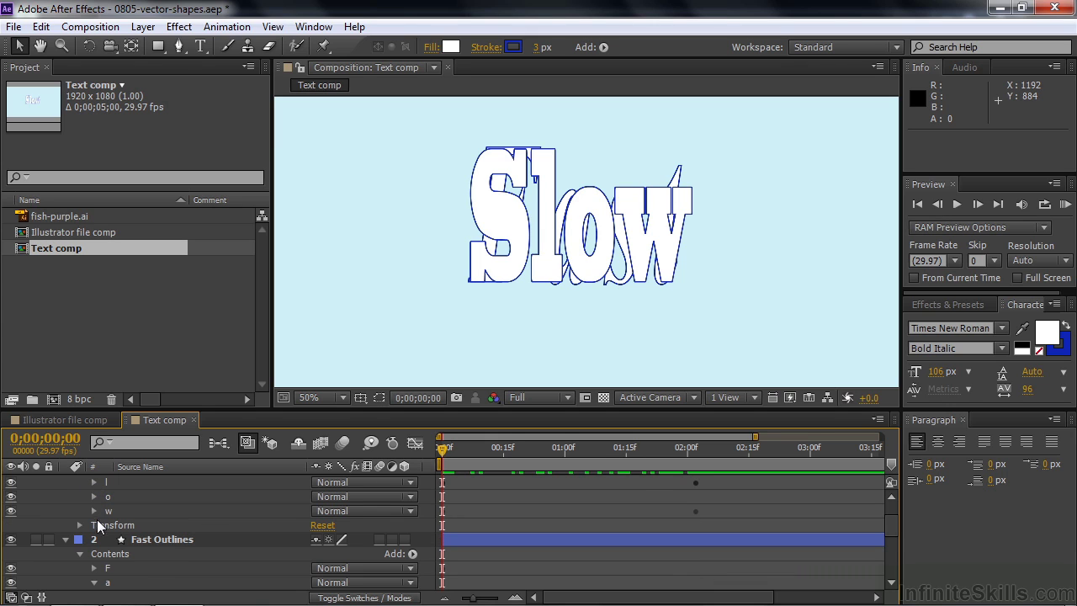
click(93, 497)
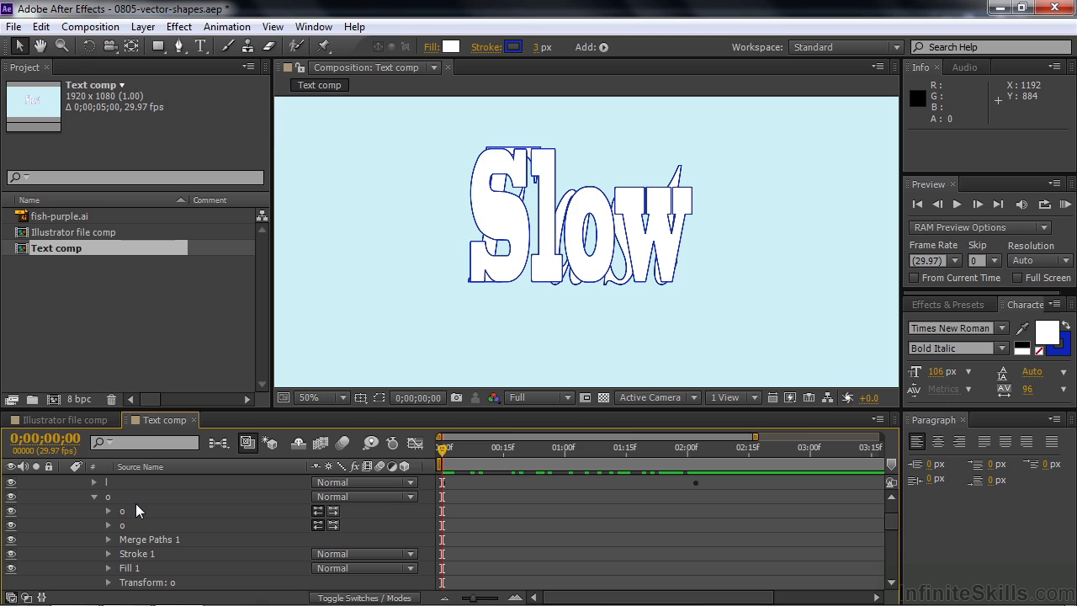
click(107, 510)
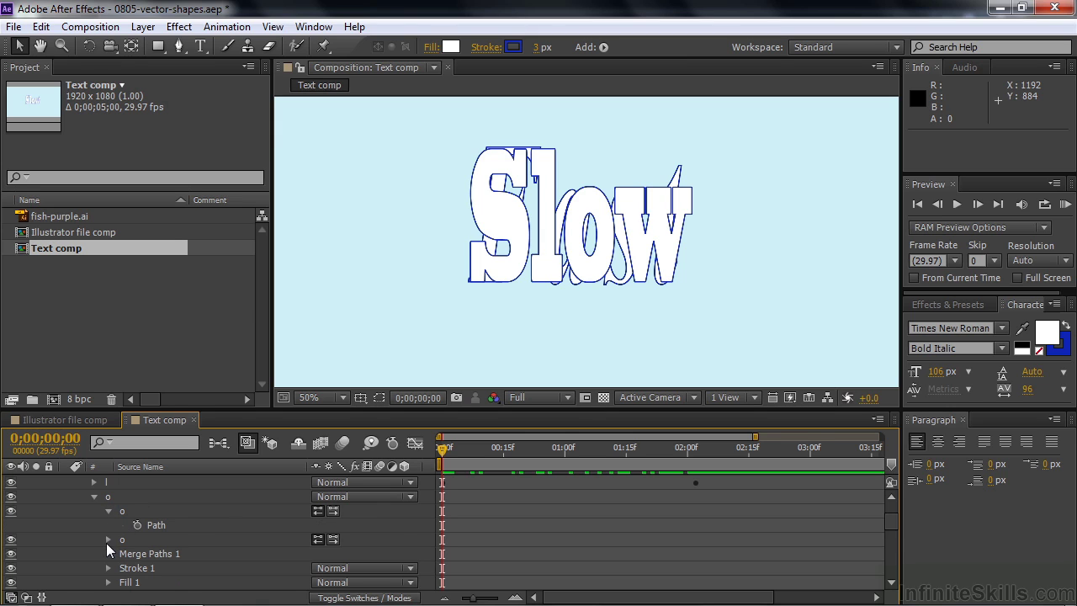
click(108, 539)
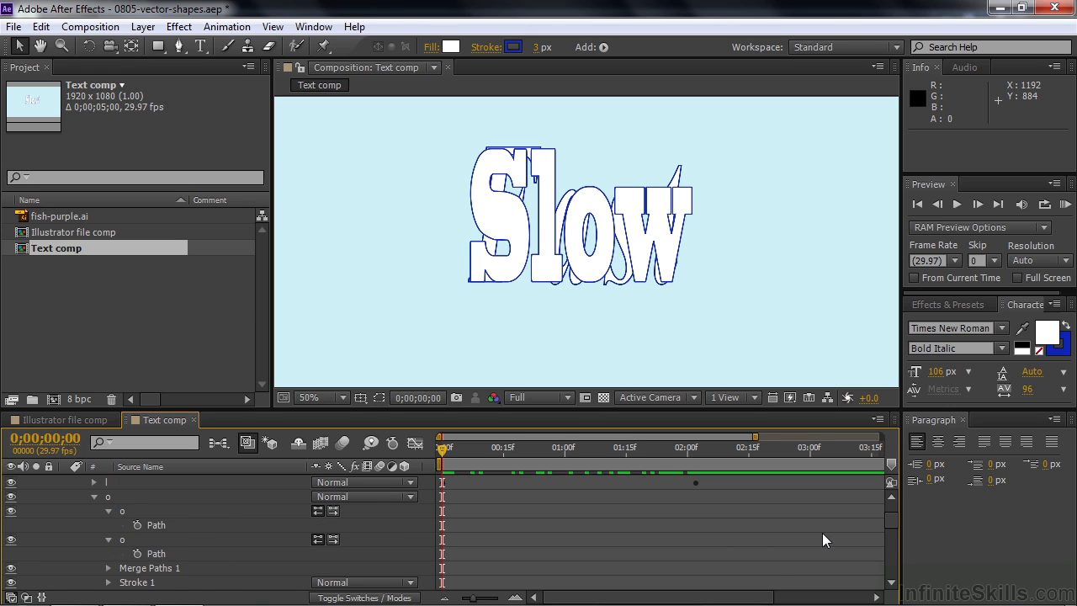
drag(890, 519, 891, 542)
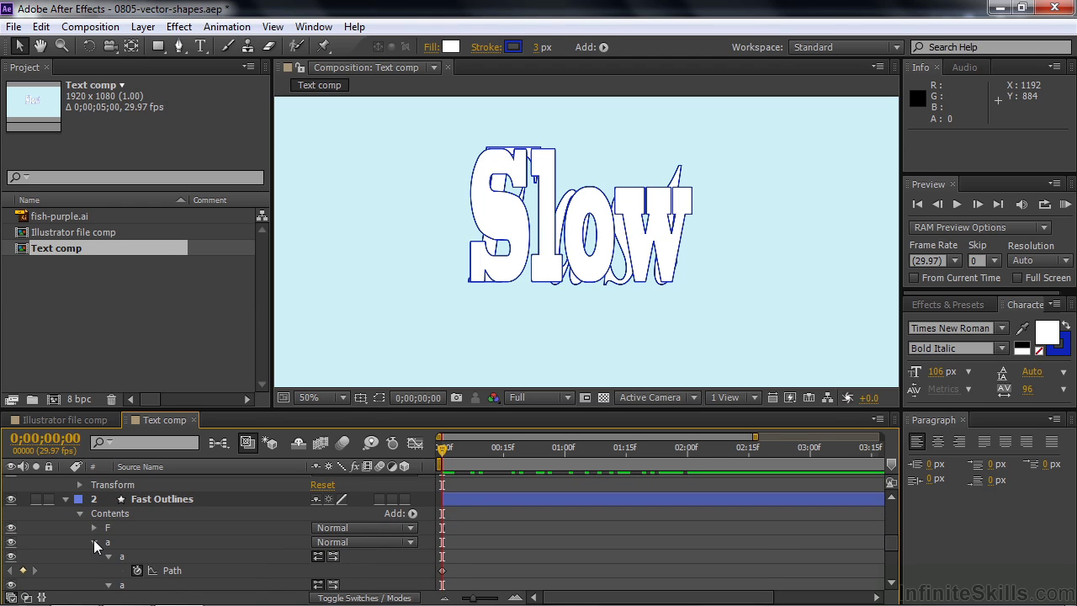
click(94, 541)
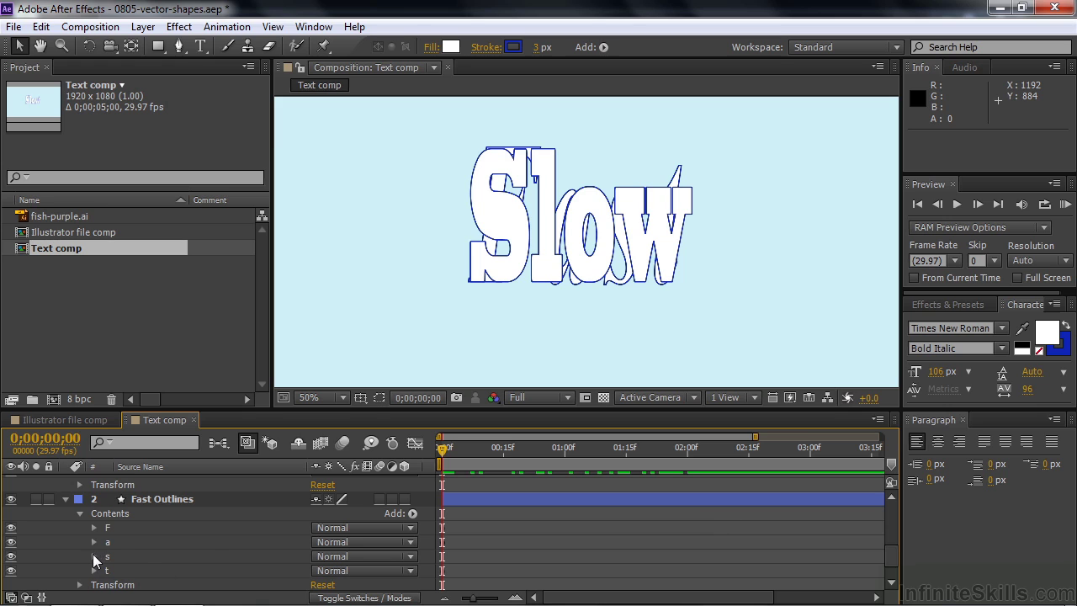
click(94, 556)
click(108, 539)
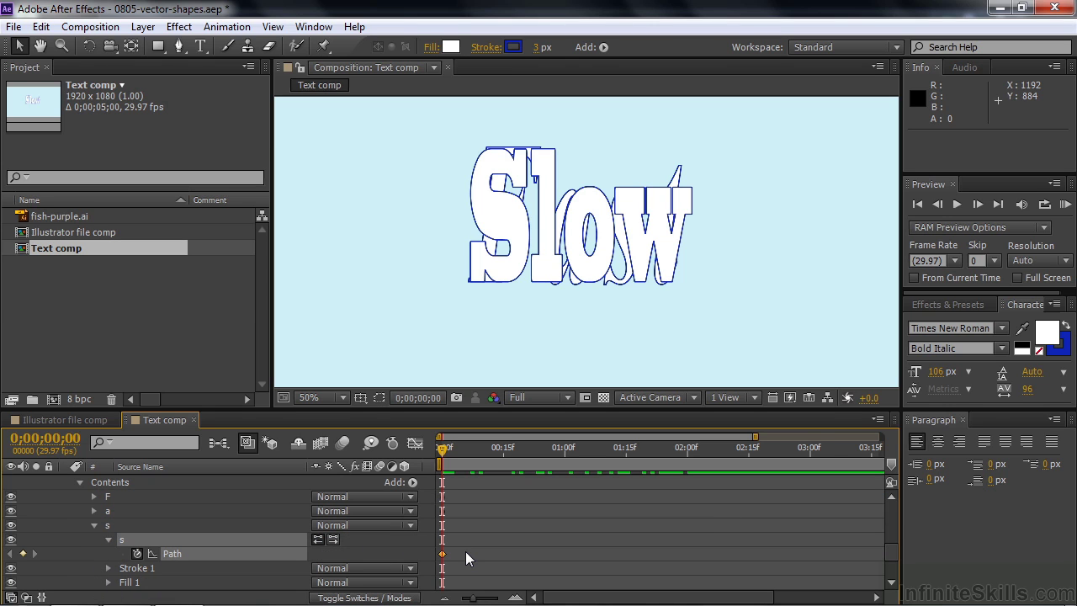
key(ctrl+c)
drag(889, 551, 885, 521)
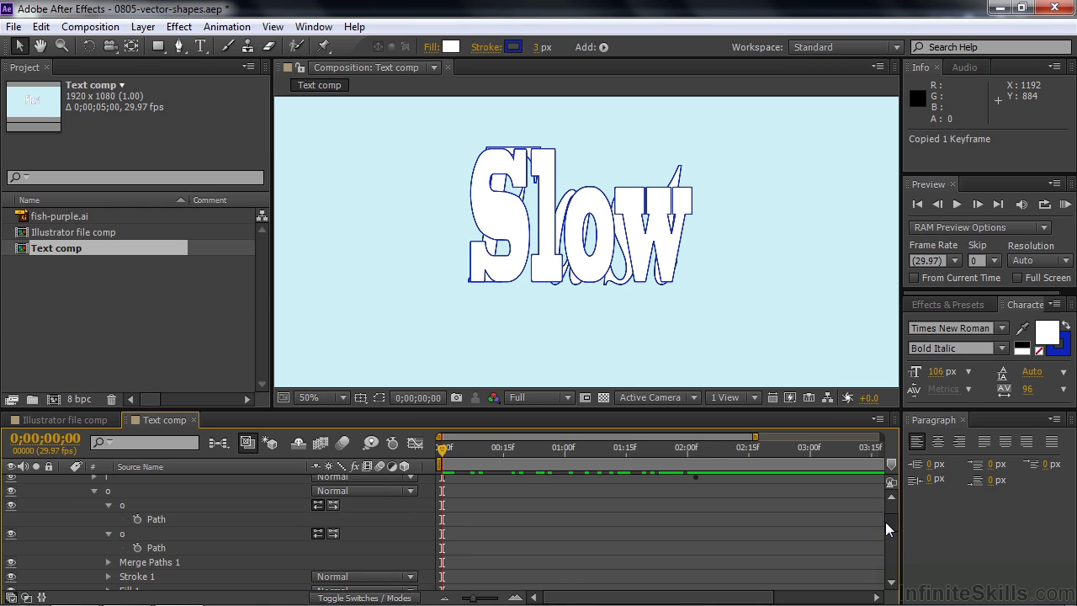
- Keyframe both o paths, paste the s shape onto them at 0;00;02;02, and return to start
click(138, 519)
click(137, 547)
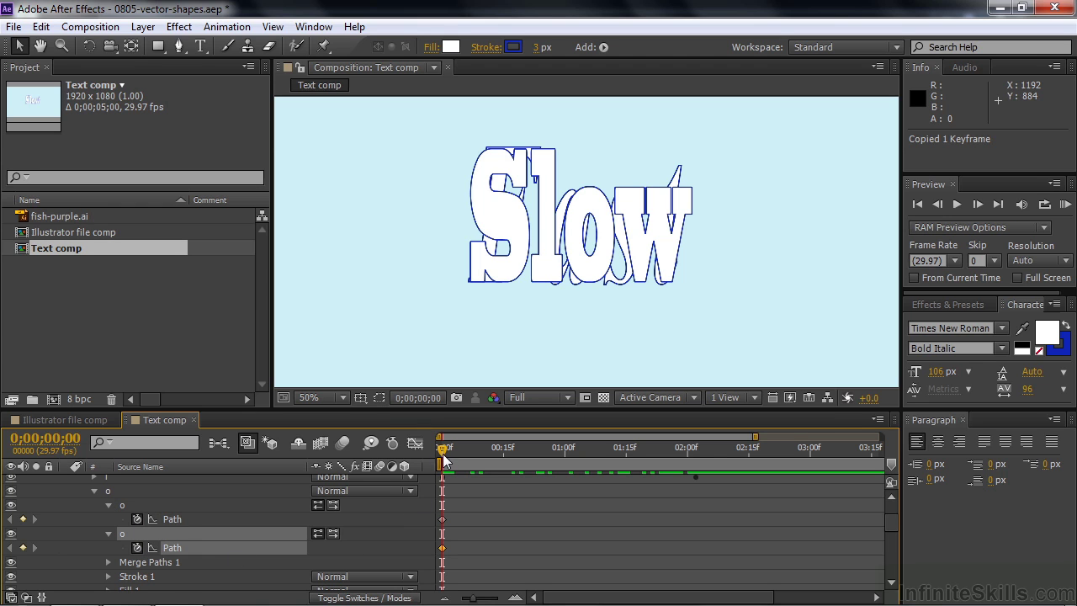
drag(444, 459, 695, 452)
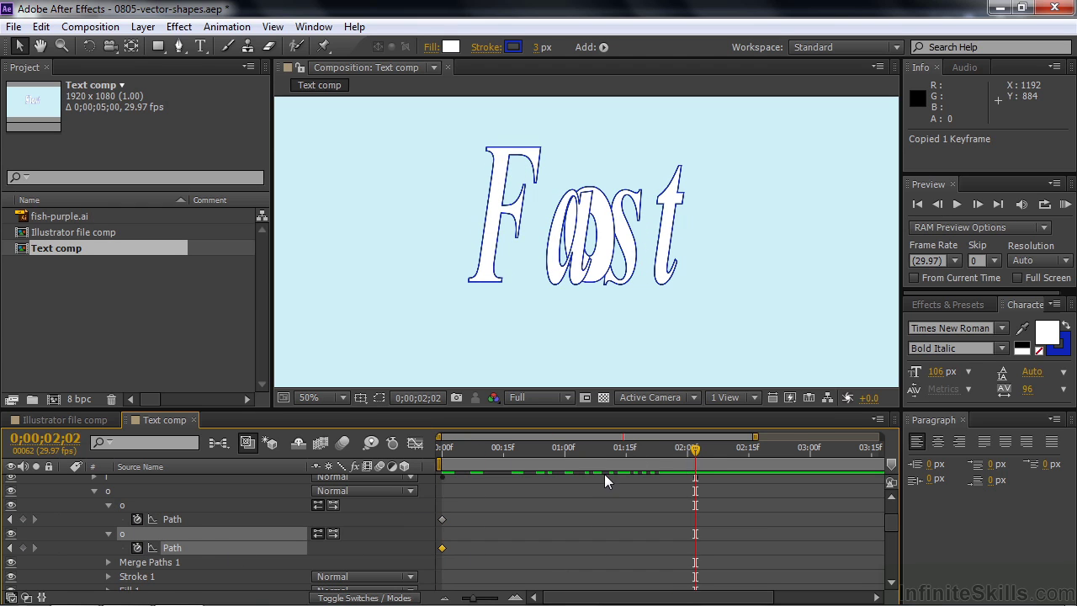
click(127, 505)
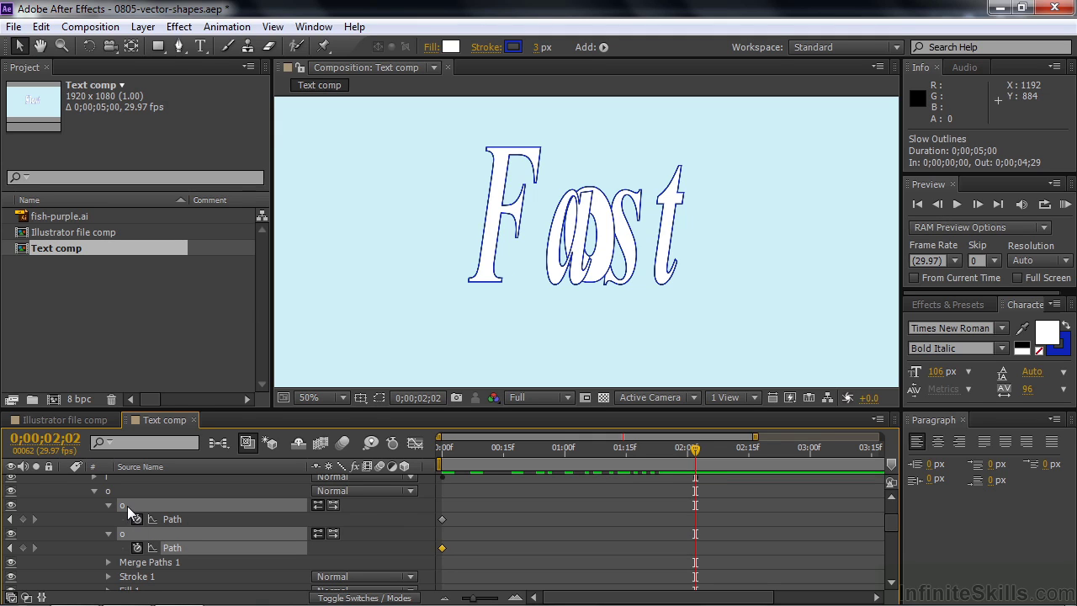
shift+click(171, 516)
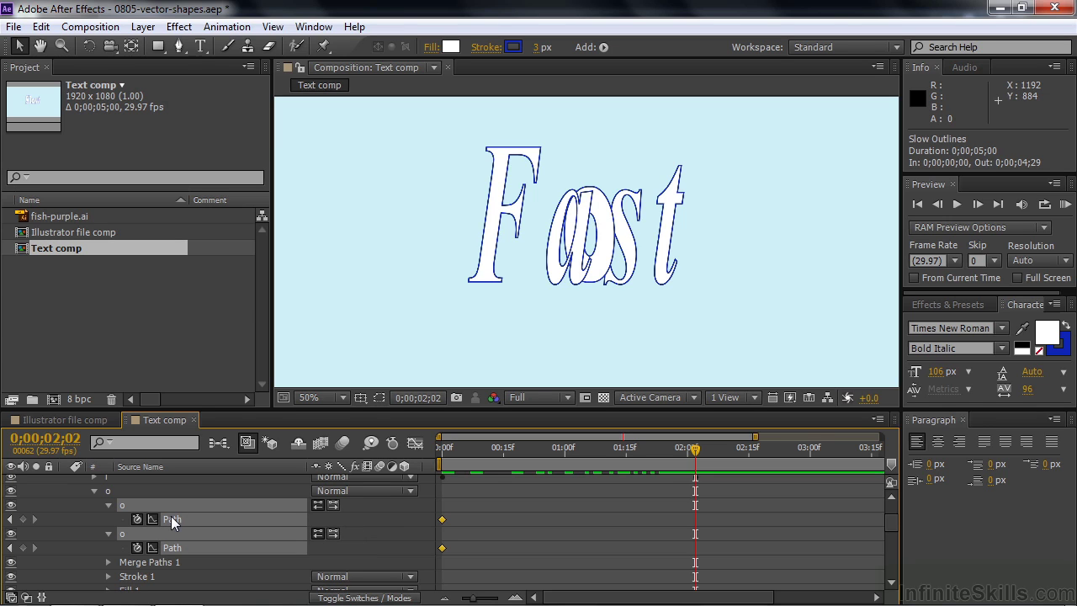
key(ctrl+v)
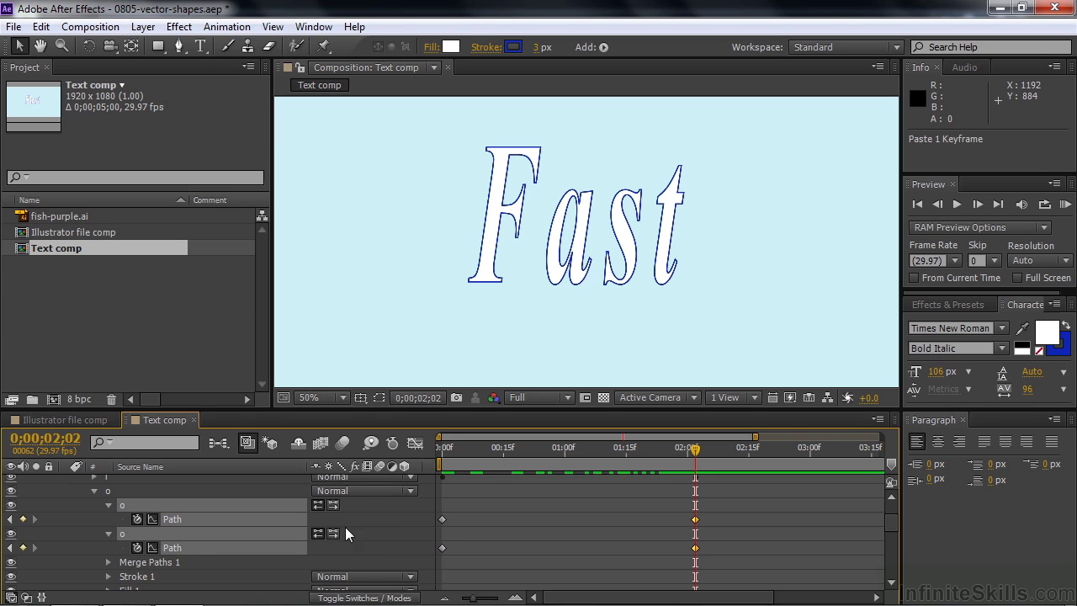
drag(698, 448, 412, 464)
- Hide and collapse Fast Outlines, then play and scrub through the Slow-to-Fast morph
scroll(257, 505, up, 2)
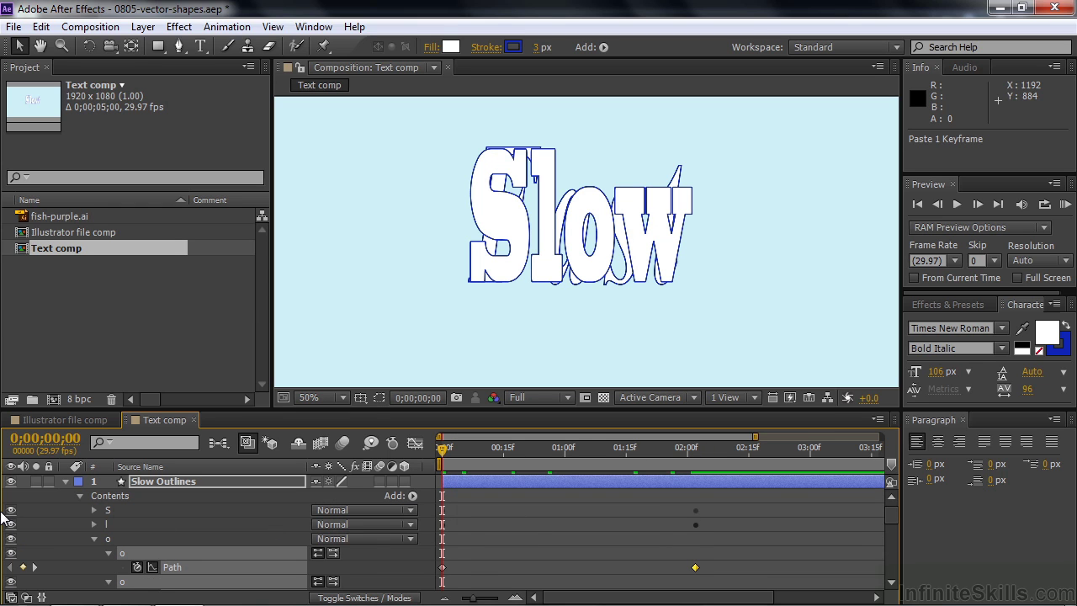
scroll(887, 522, down, 5)
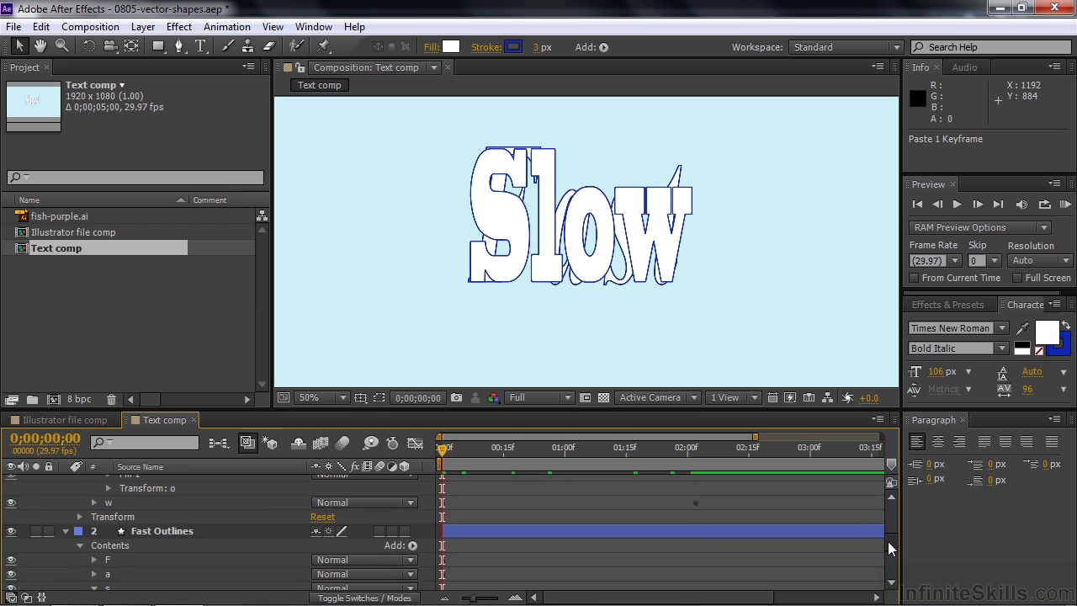
click(11, 531)
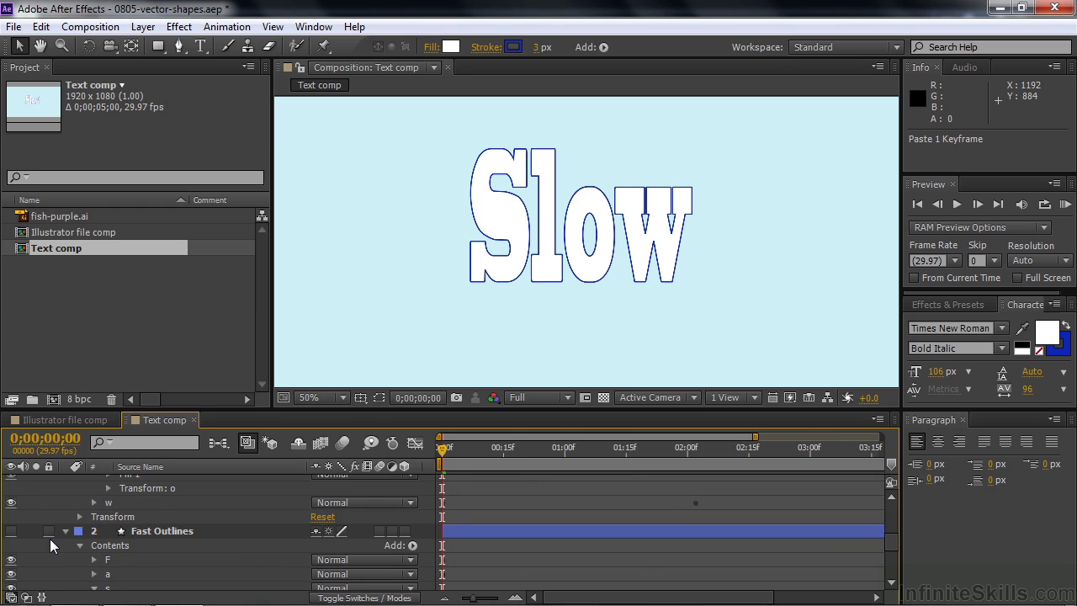
click(66, 531)
scroll(429, 538, up, 5)
key(space)
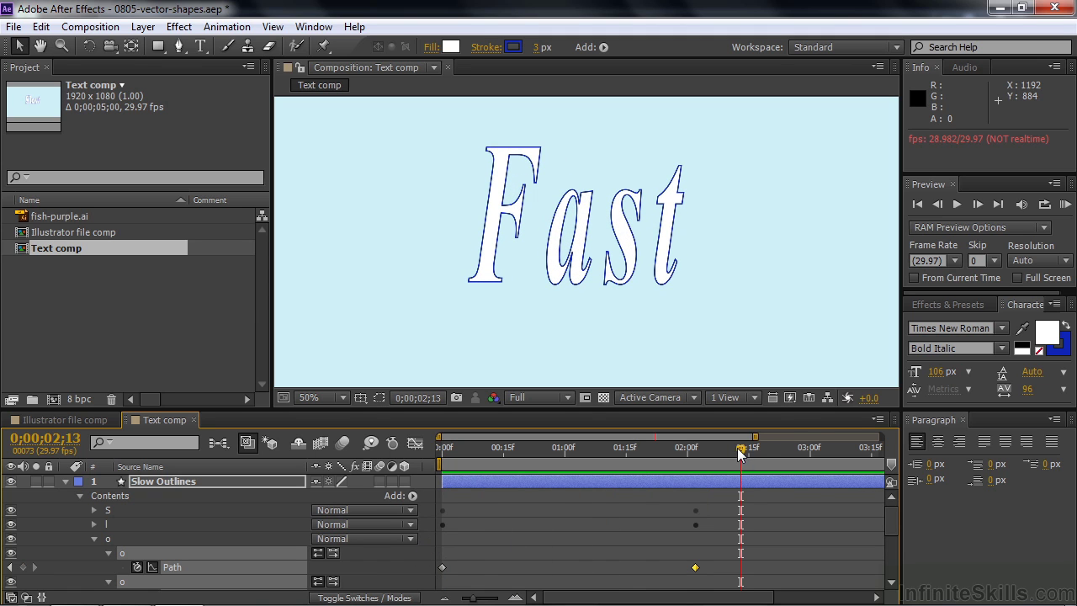
drag(737, 447, 424, 483)
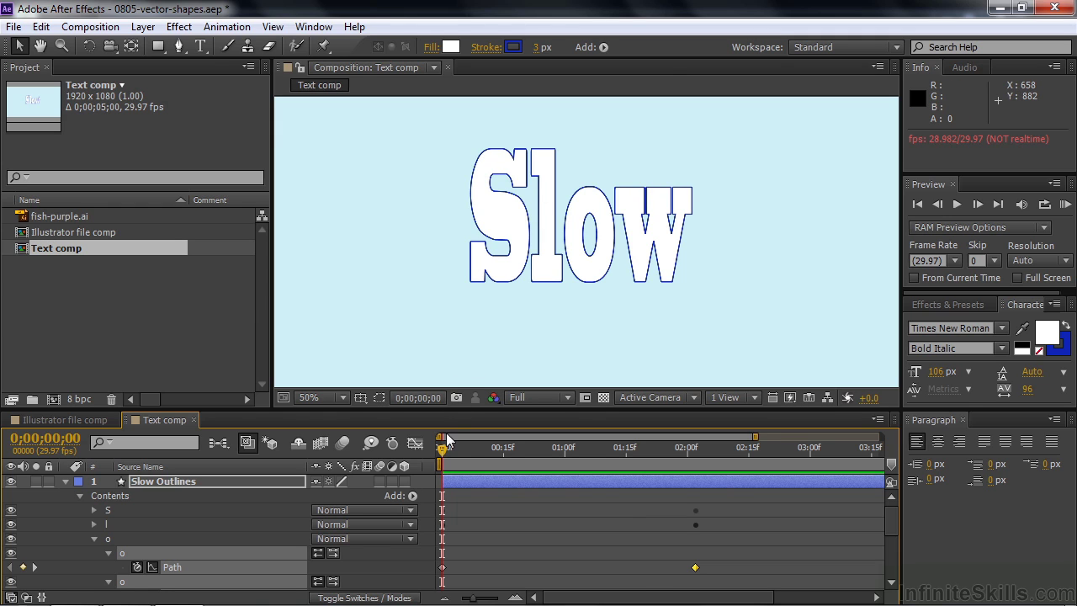
drag(447, 451, 419, 457)
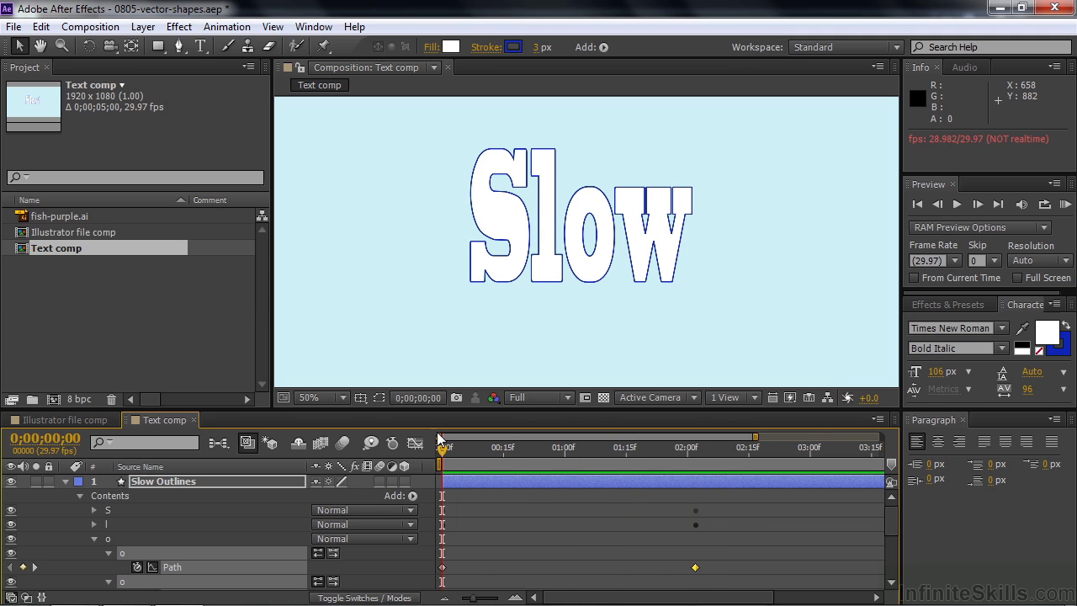